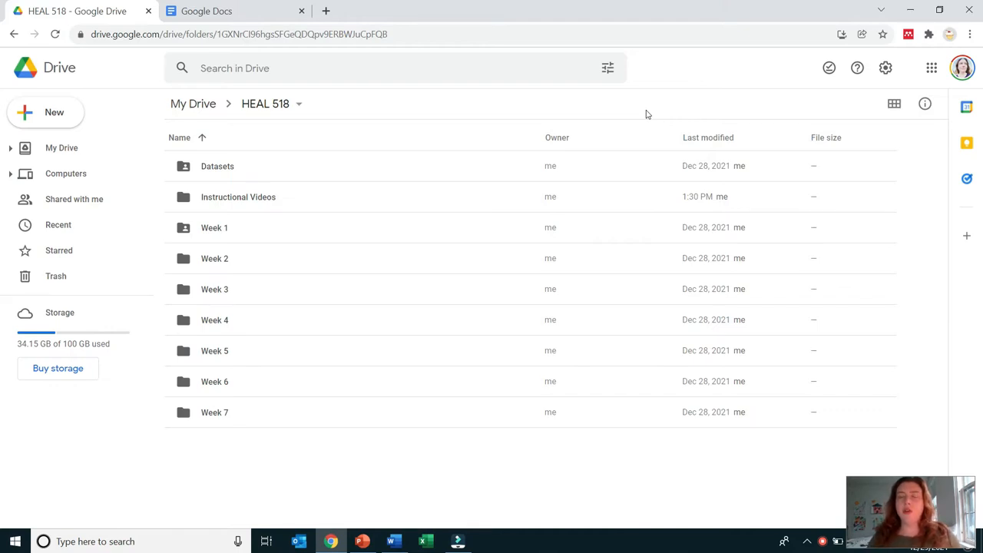
- Review the signed-in Google account details and the options available in the Drive settings
click(963, 68)
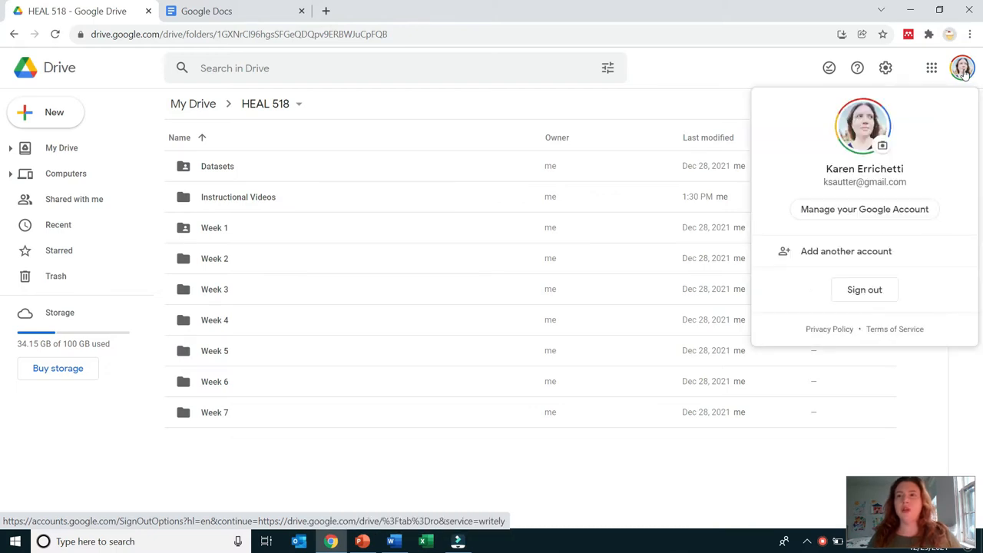
click(963, 69)
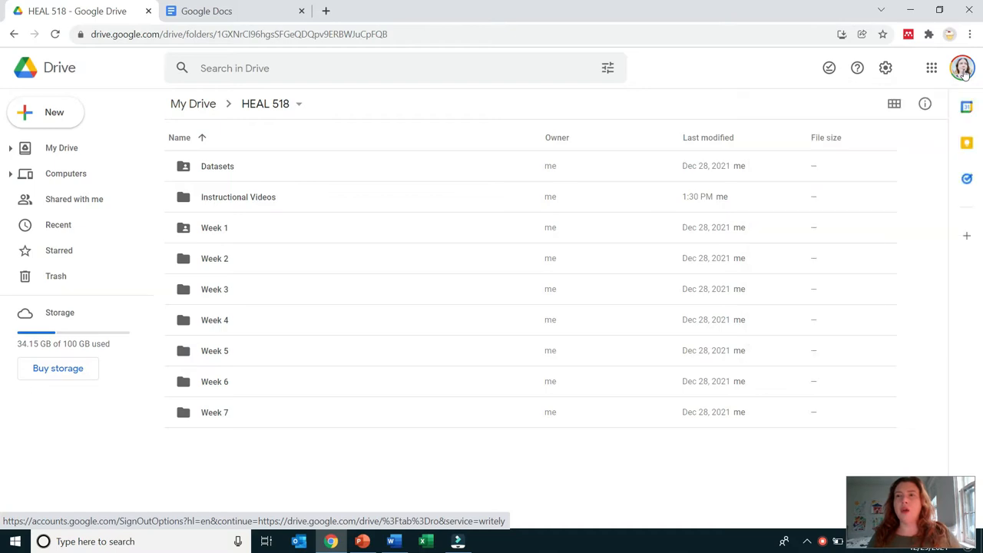
click(886, 69)
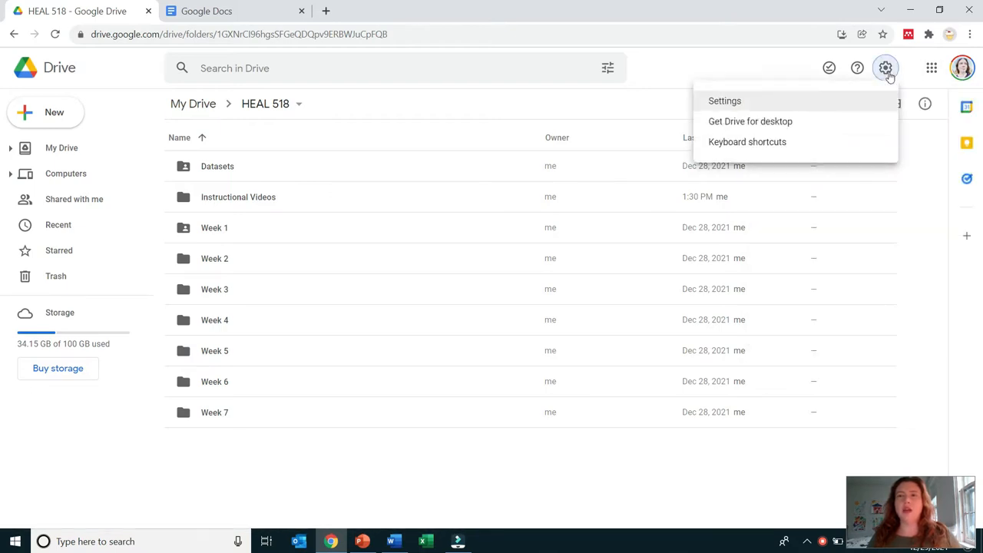
click(888, 71)
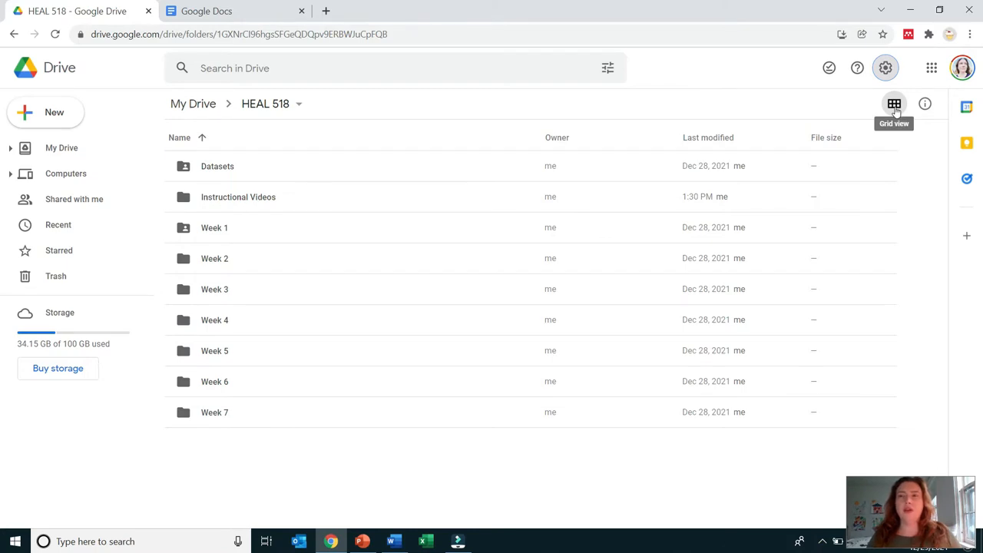
- View the HEAL 518 folder as a grid, return to the list layout, and sort it by name in ascending order
click(896, 110)
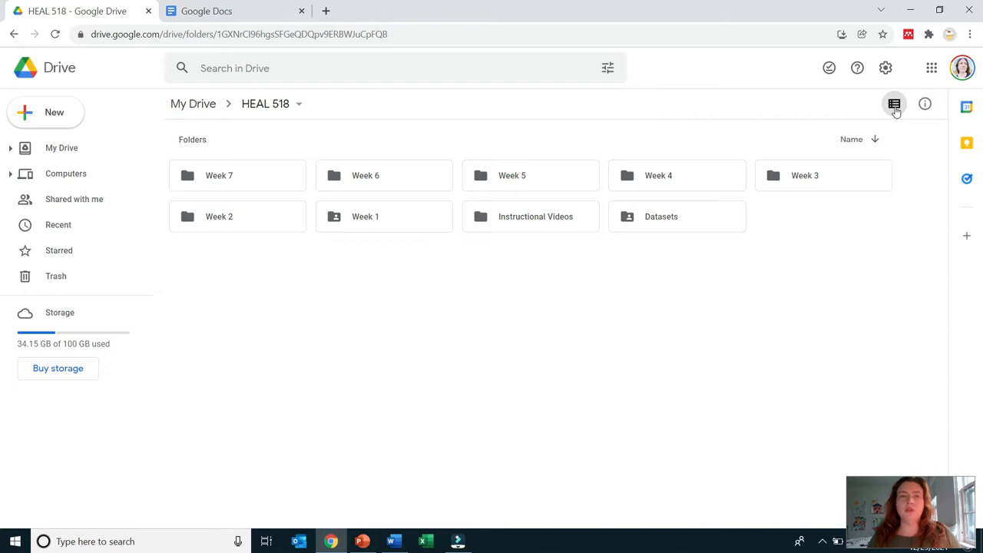
click(895, 110)
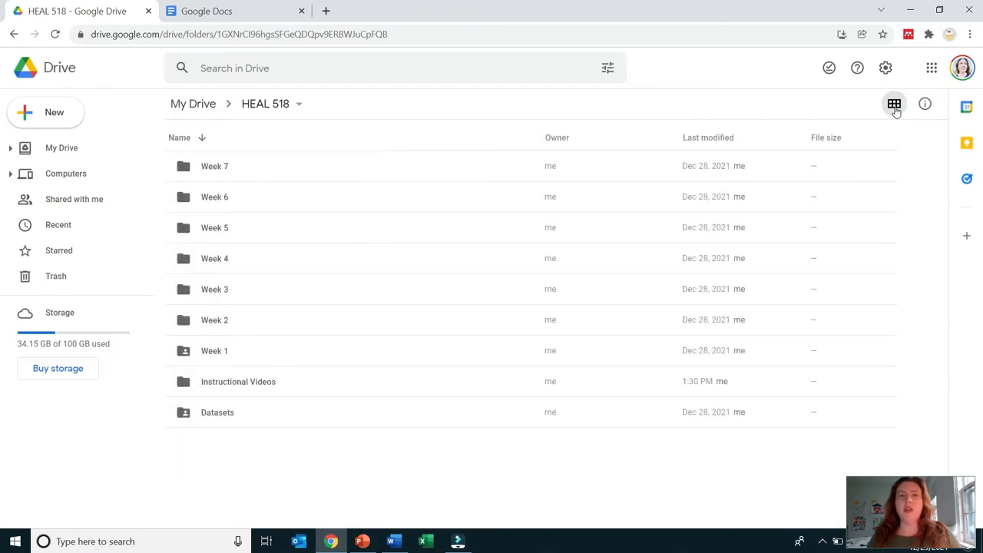
click(202, 138)
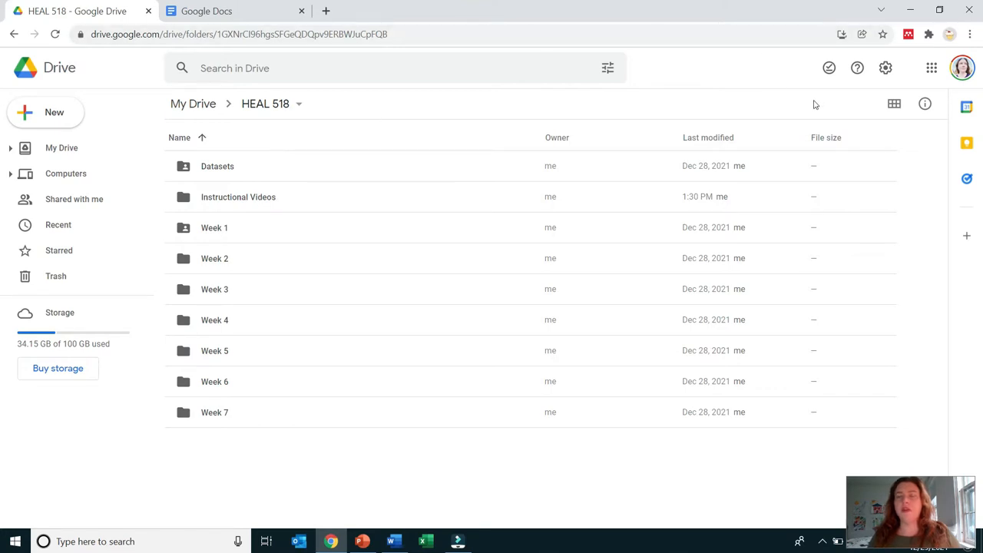
- View the recent activity of the HEAL 518 folder and close the details
click(925, 105)
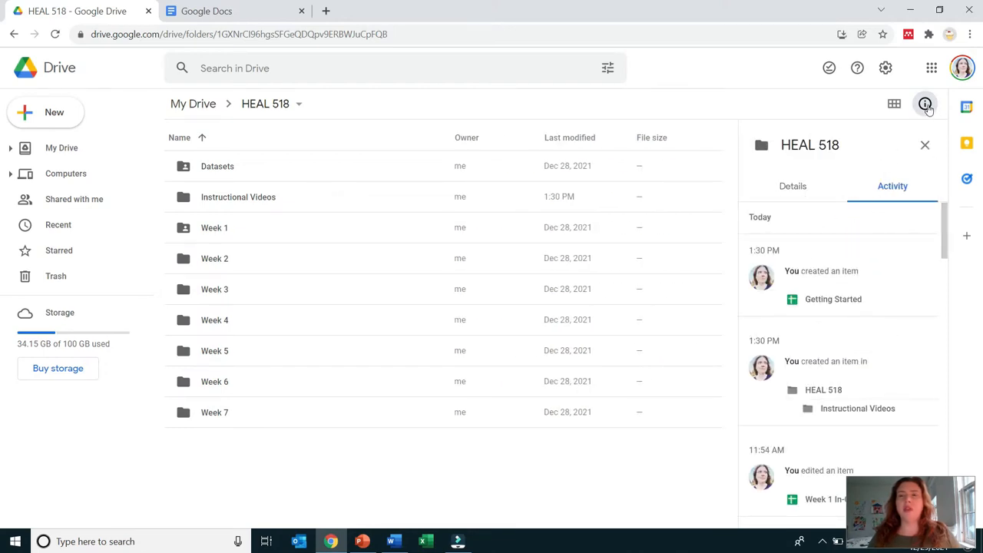
click(925, 145)
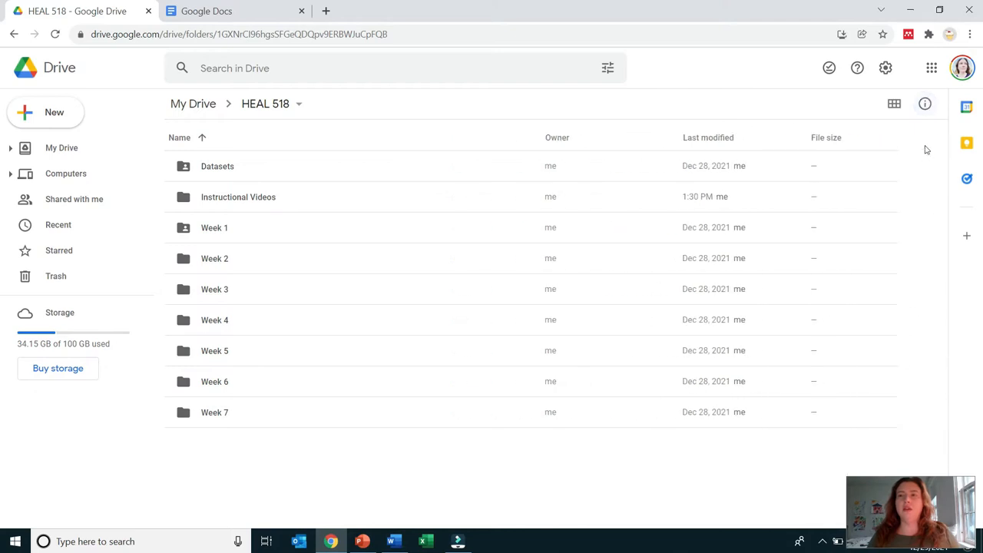
- Create a blank Google Sheets spreadsheet in the HEAL 518 folder
click(44, 114)
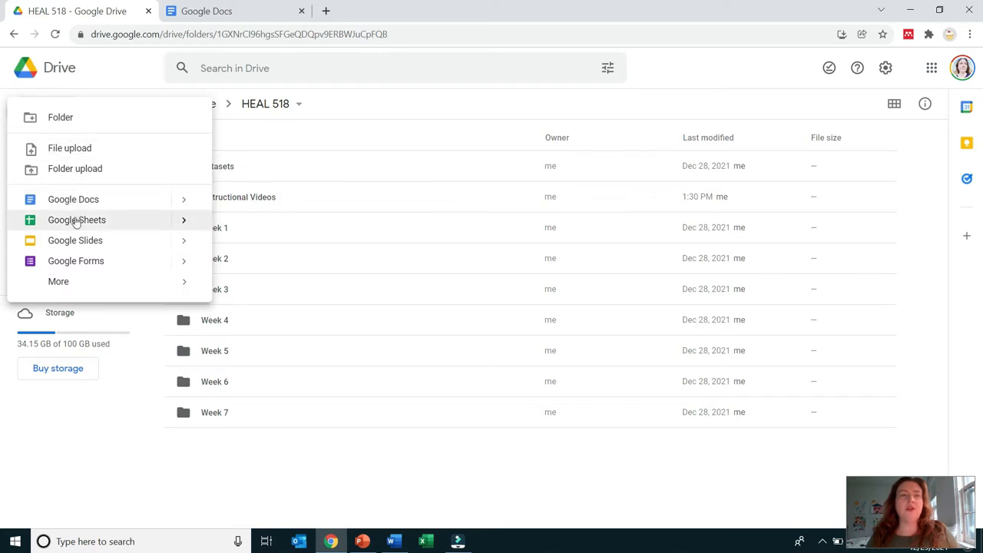
click(186, 221)
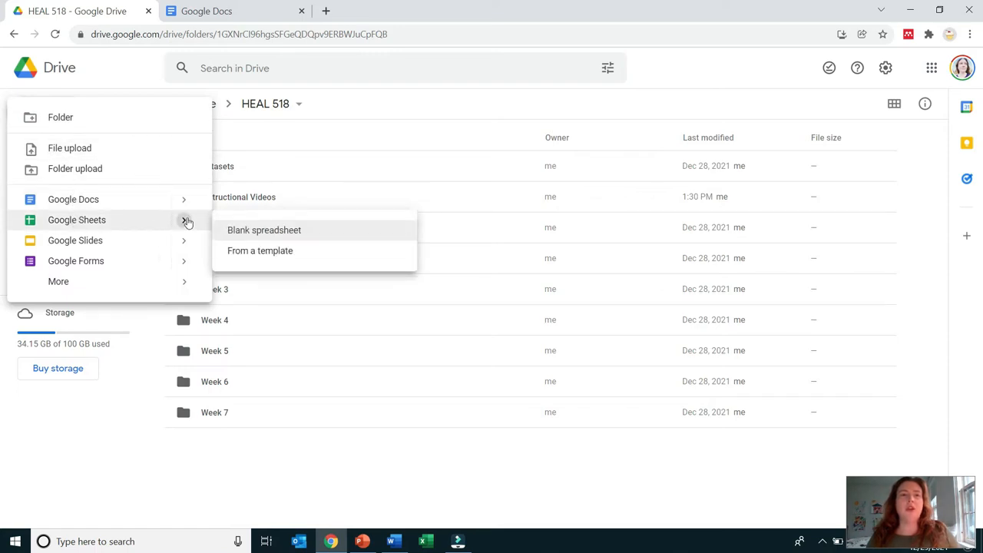
click(244, 233)
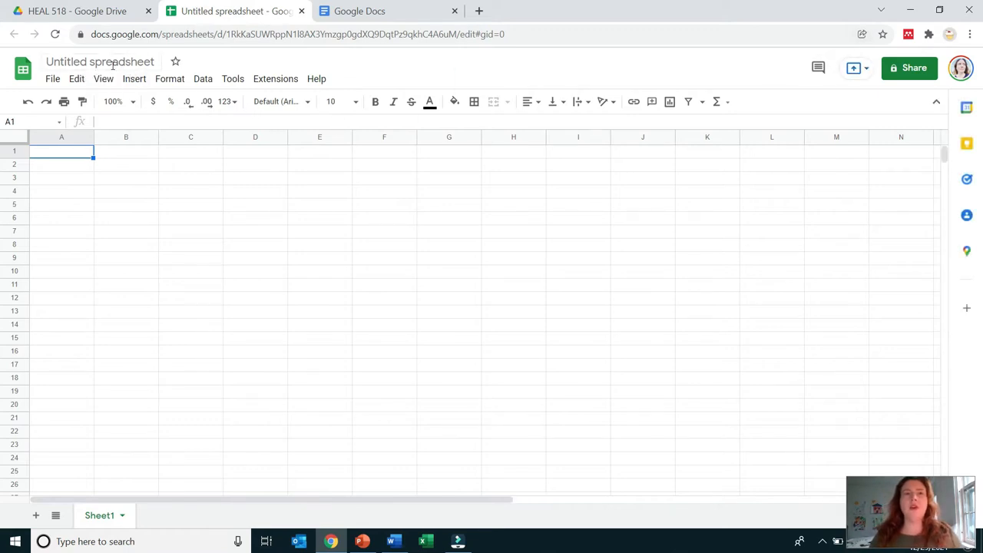
- Rename the untitled spreadsheet with the owner's first name followed by "Worksheet 1"
click(112, 61)
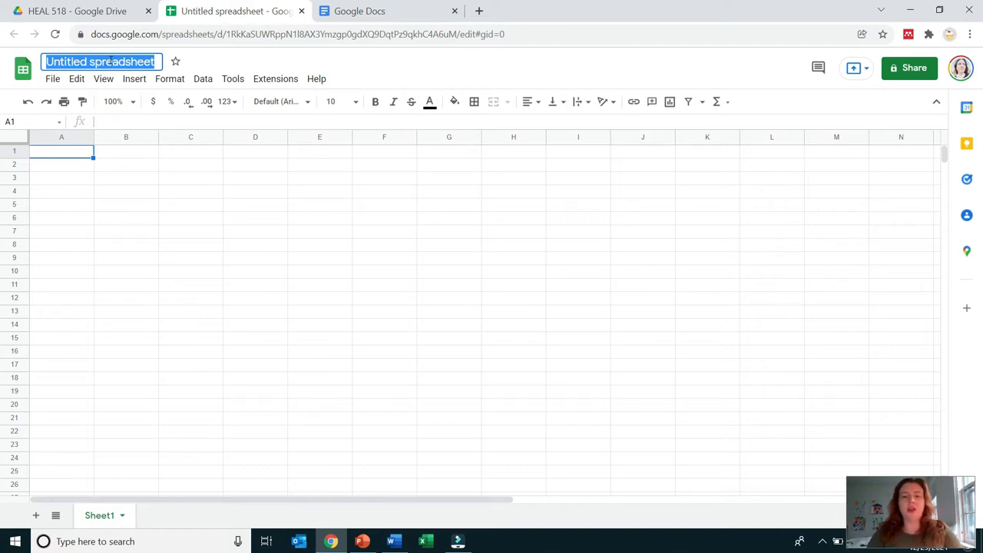
text(Ex)
key(BackSpace)
key(BackSpace)
text(Karen Work)
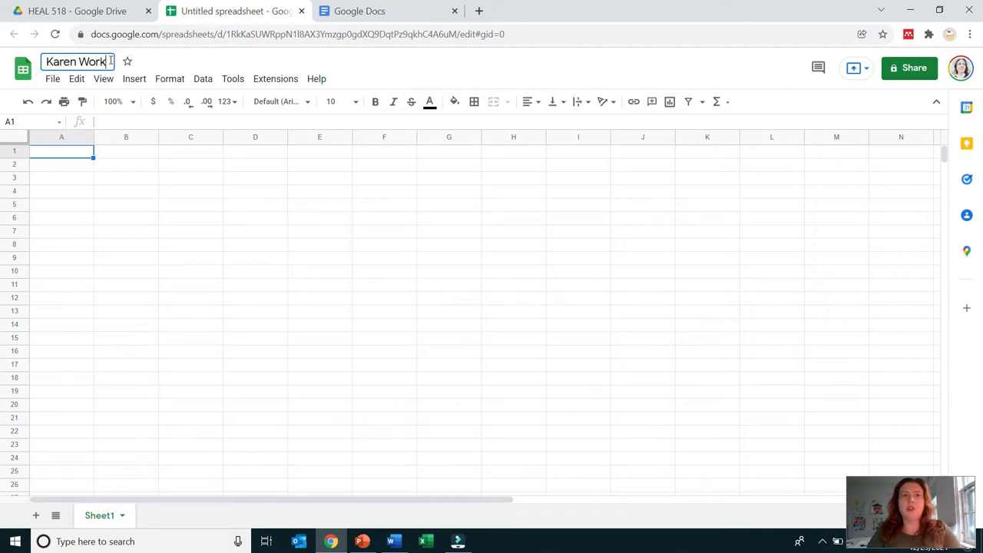
text(sheet 1)
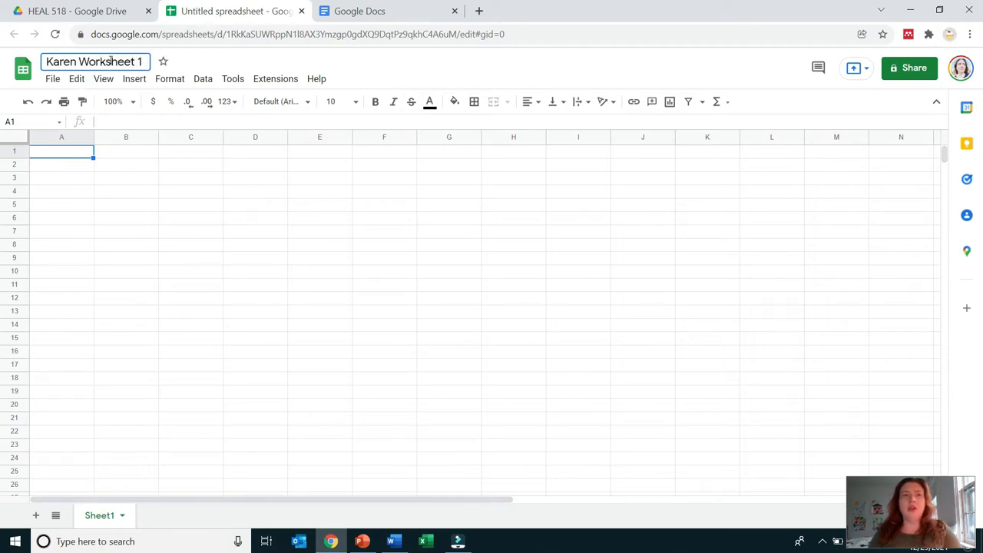
click(210, 245)
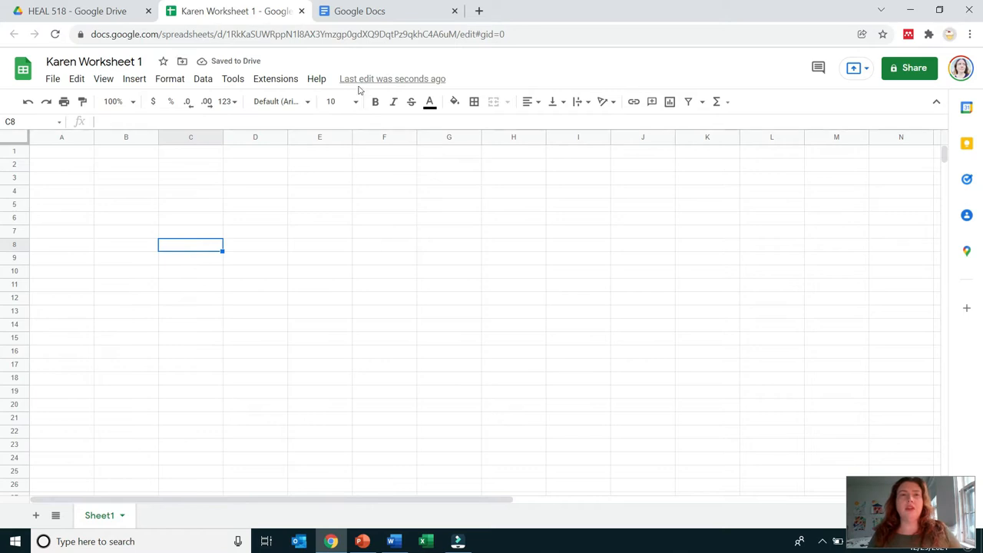
- Check the renamed spreadsheet's save status and close it to return to the HEAL 518 folder
click(203, 63)
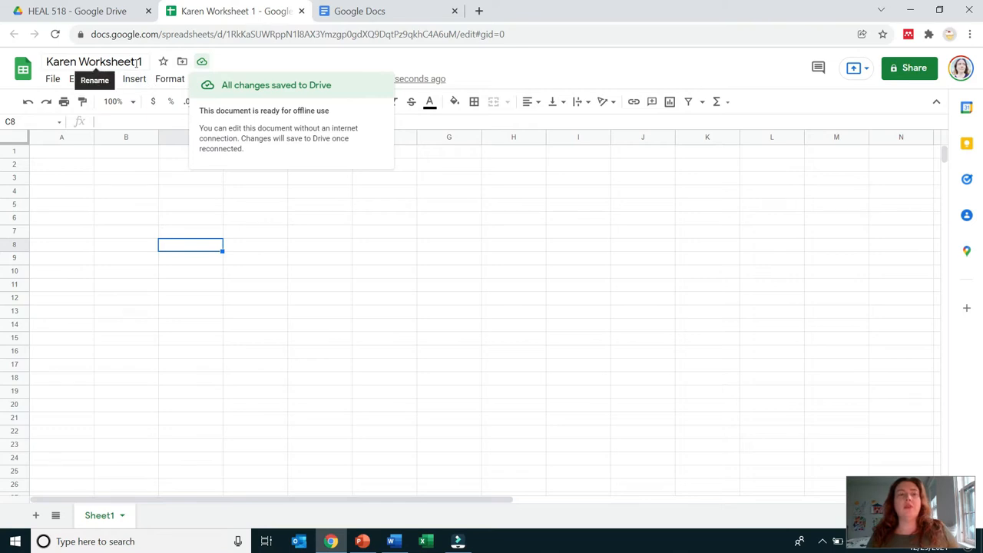
click(134, 208)
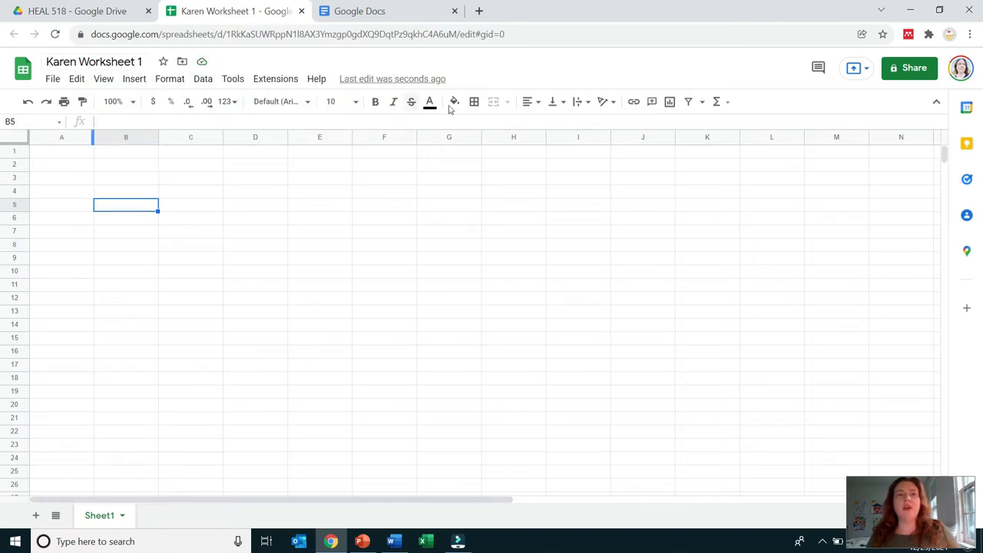
click(301, 12)
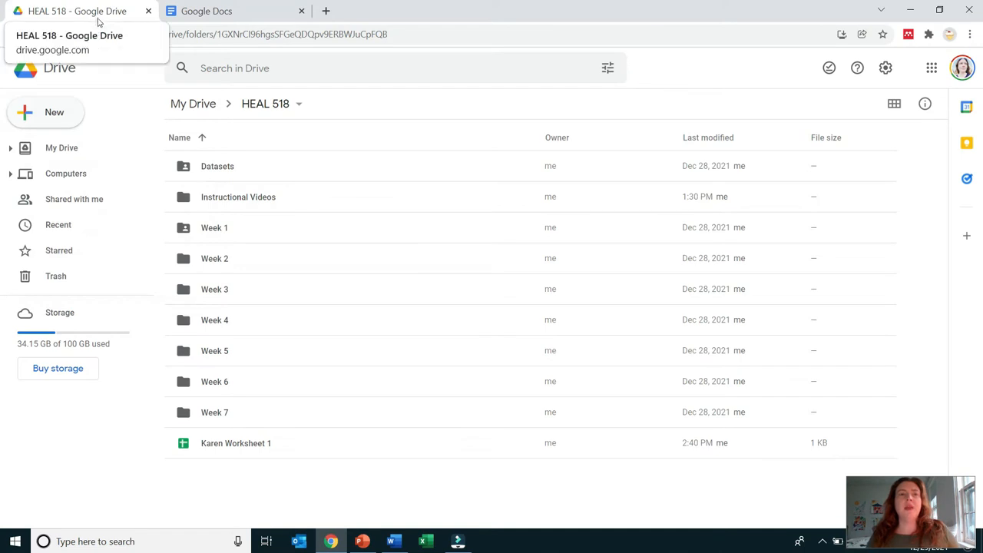
- Go from the Google Docs home page to Google Sheets, create a blank spreadsheet there and close it
click(238, 12)
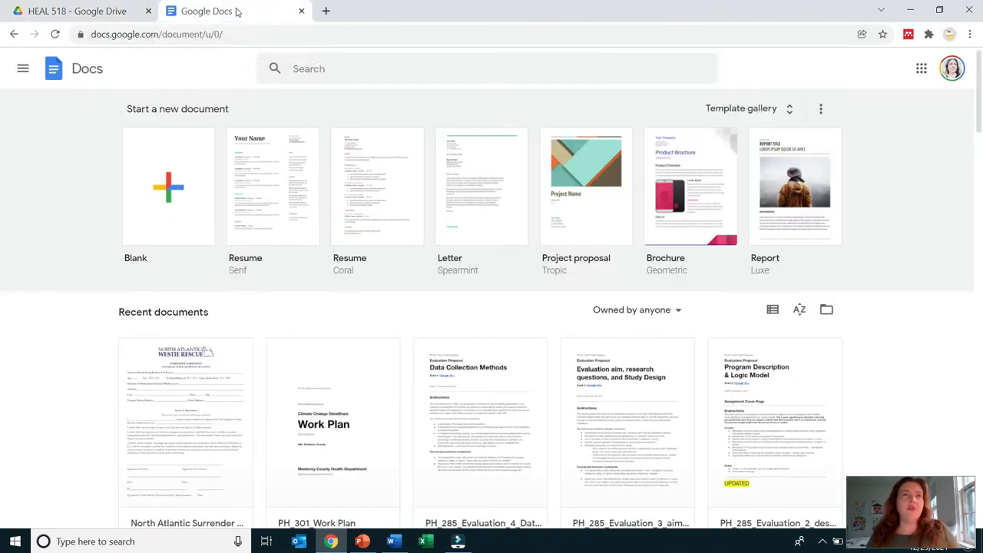
click(105, 35)
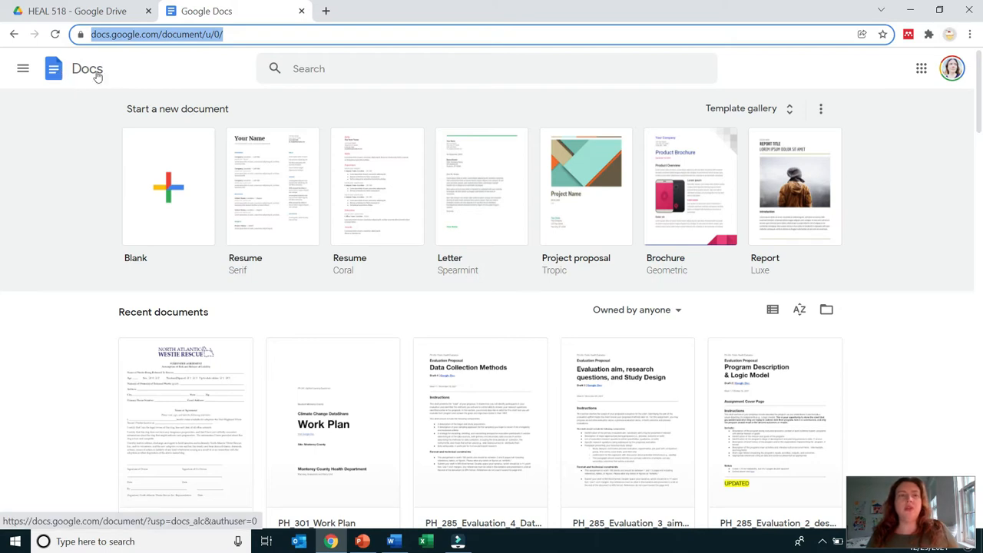
click(24, 69)
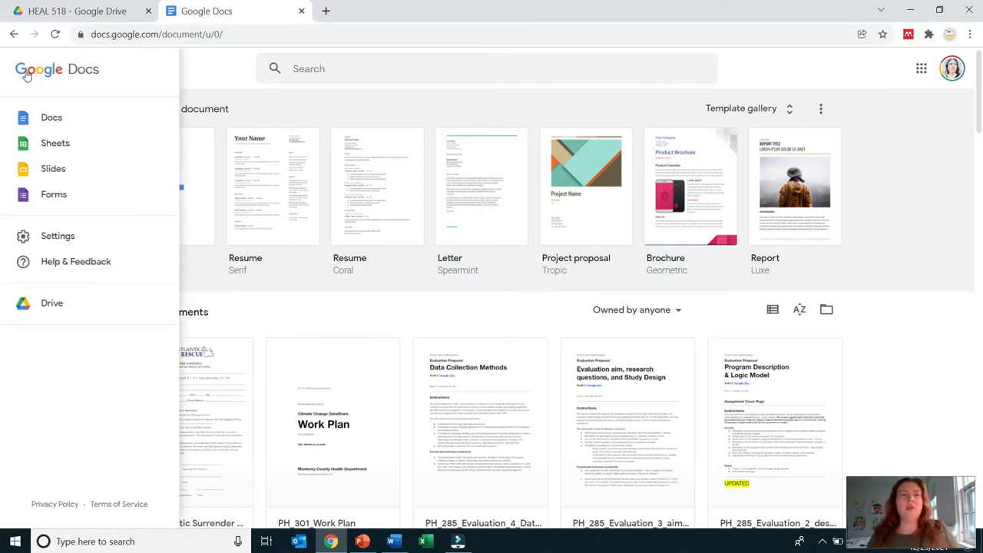
click(48, 140)
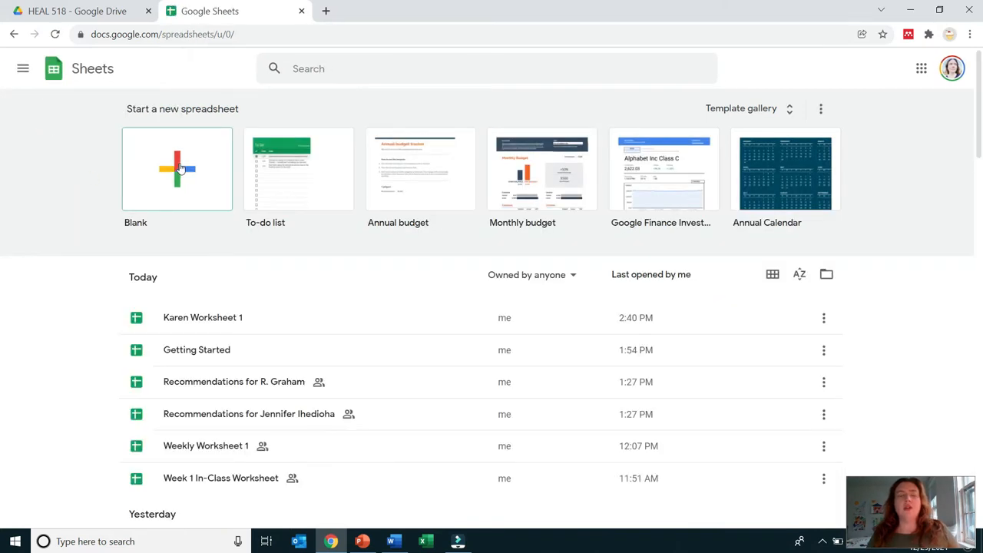
click(178, 167)
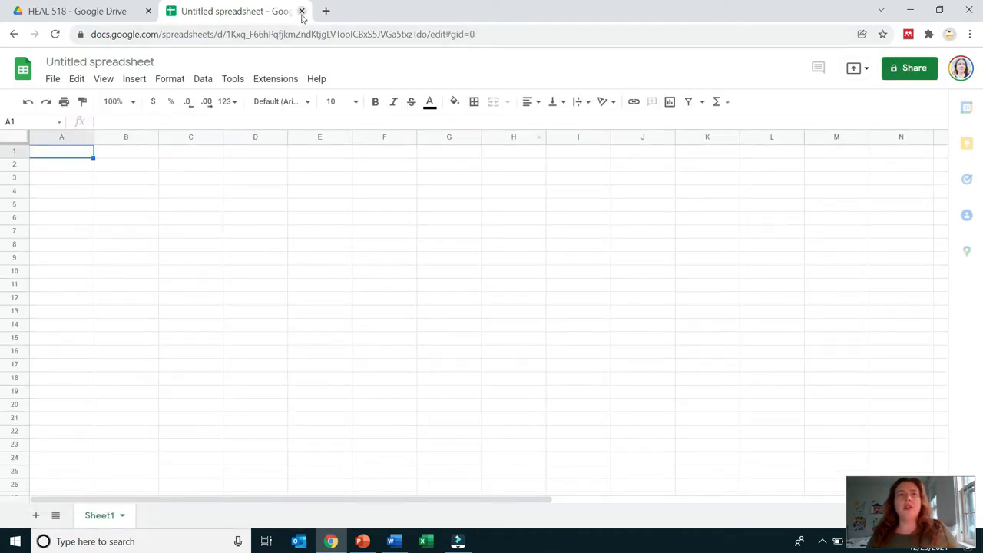
click(302, 12)
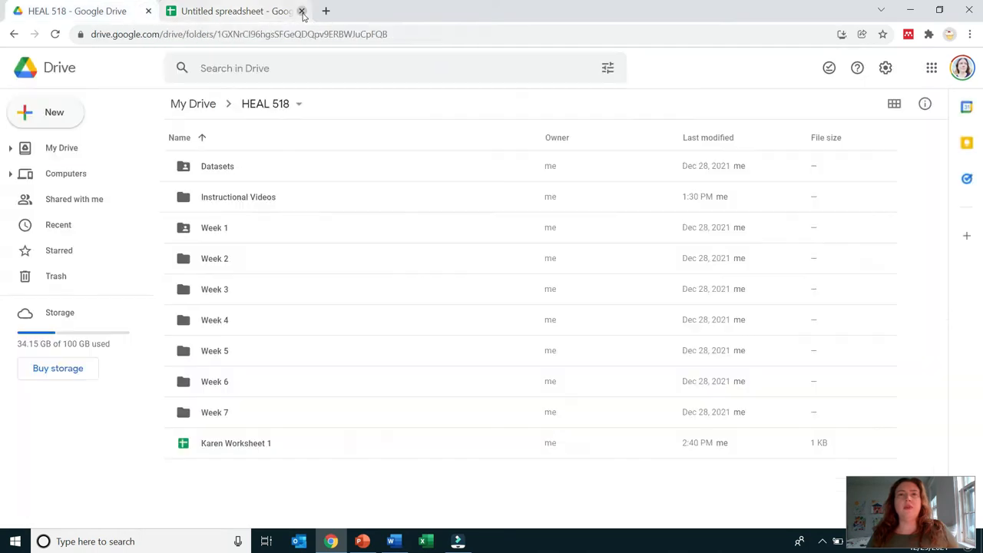
- Browse the Google Sheets templates from the HEAL 518 folder and create a spreadsheet from the To-do list template
click(54, 115)
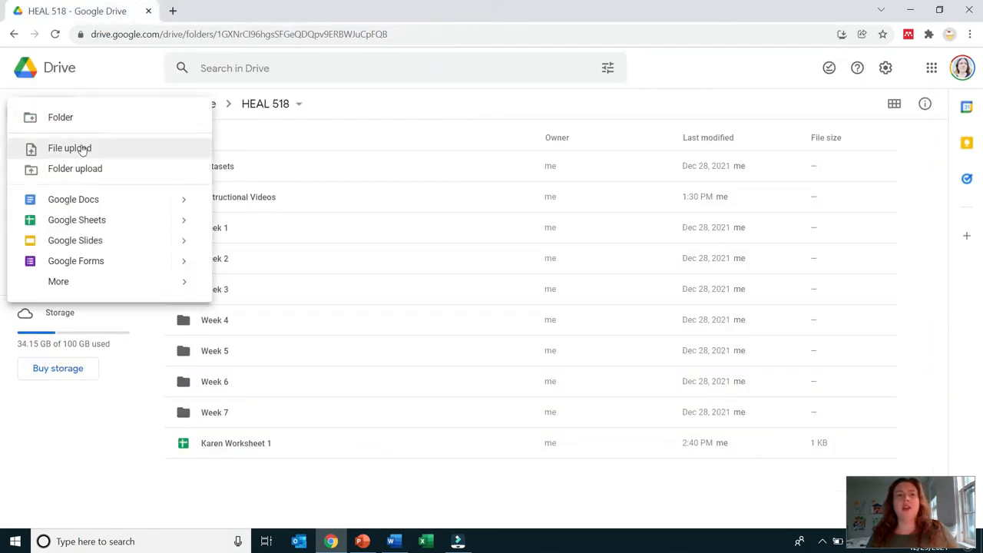
click(186, 221)
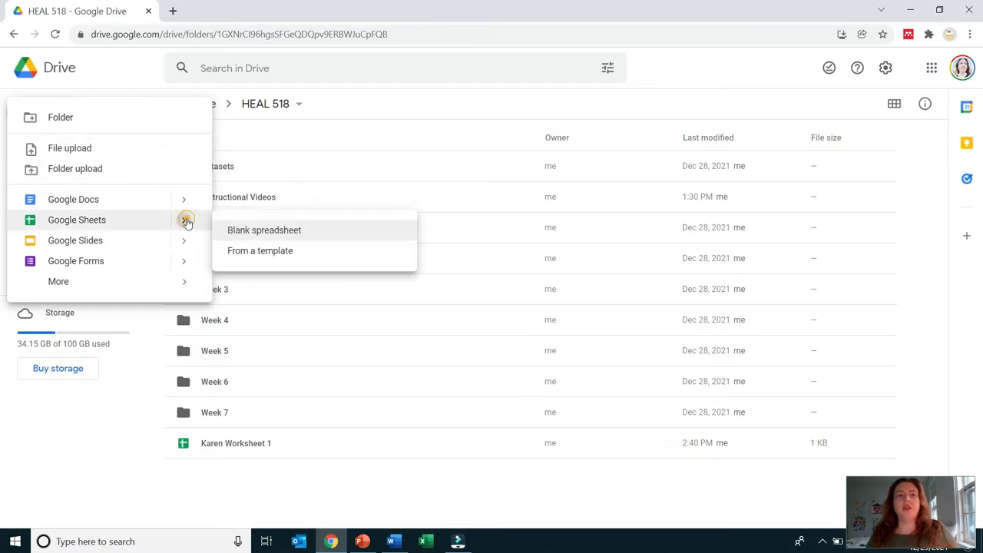
click(237, 254)
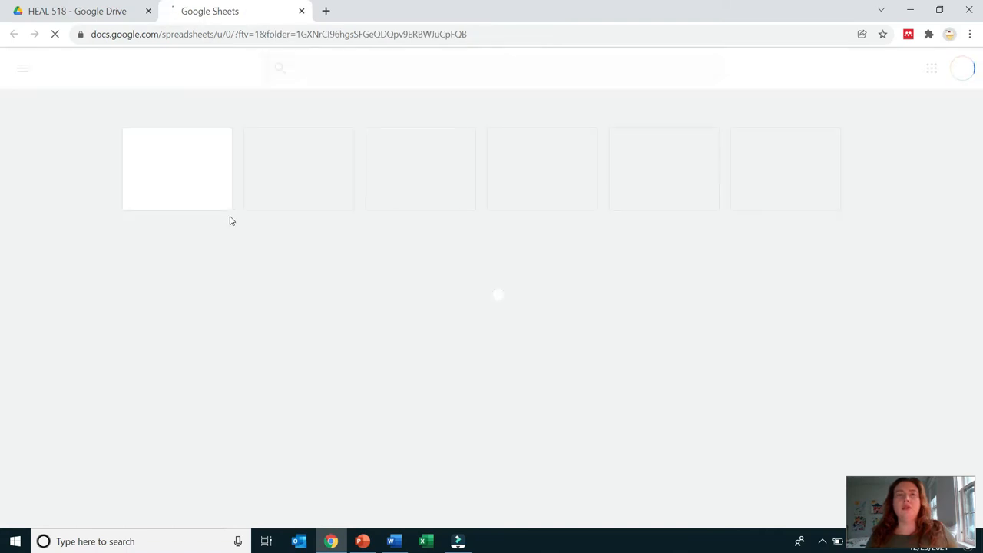
scroll(871, 223, down, 4)
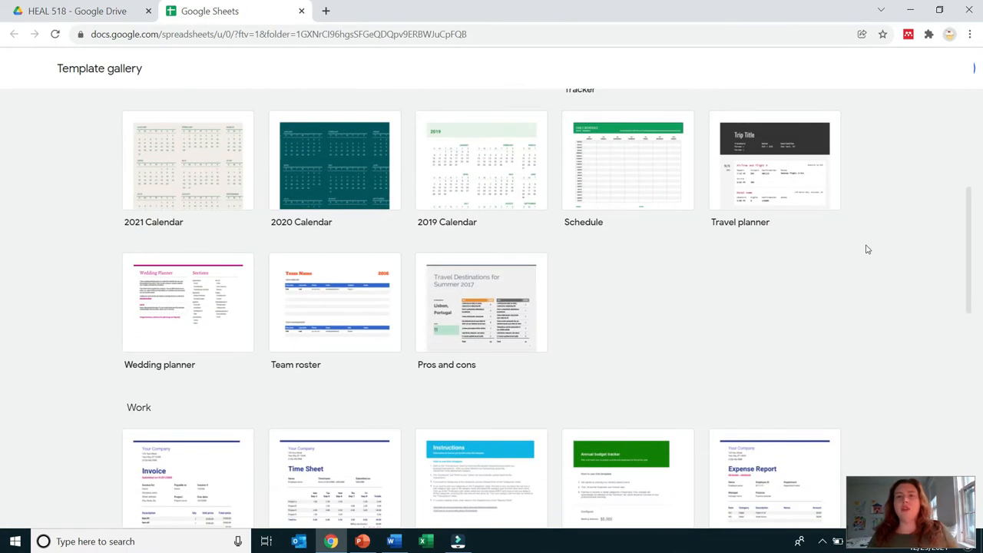
scroll(867, 259, down, 4)
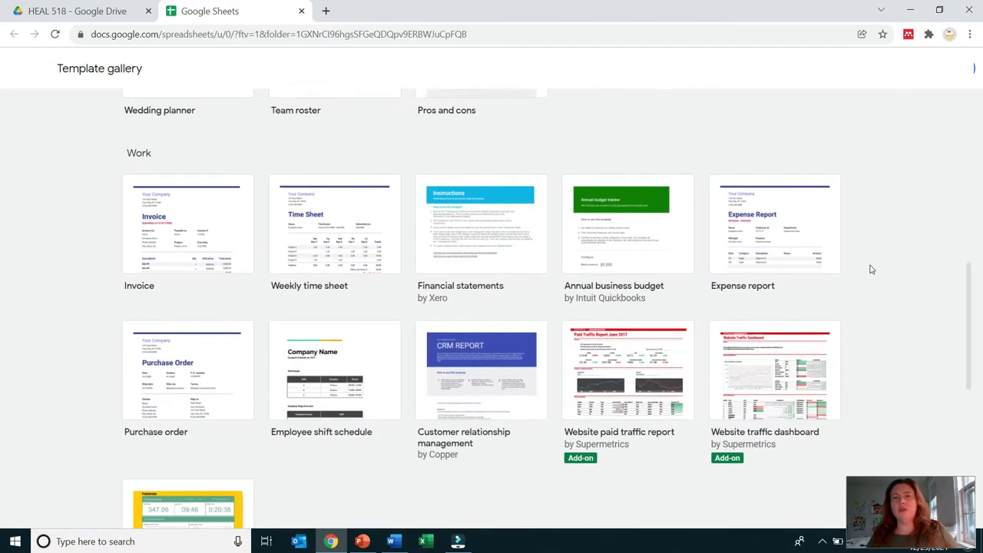
scroll(872, 271, down, 4)
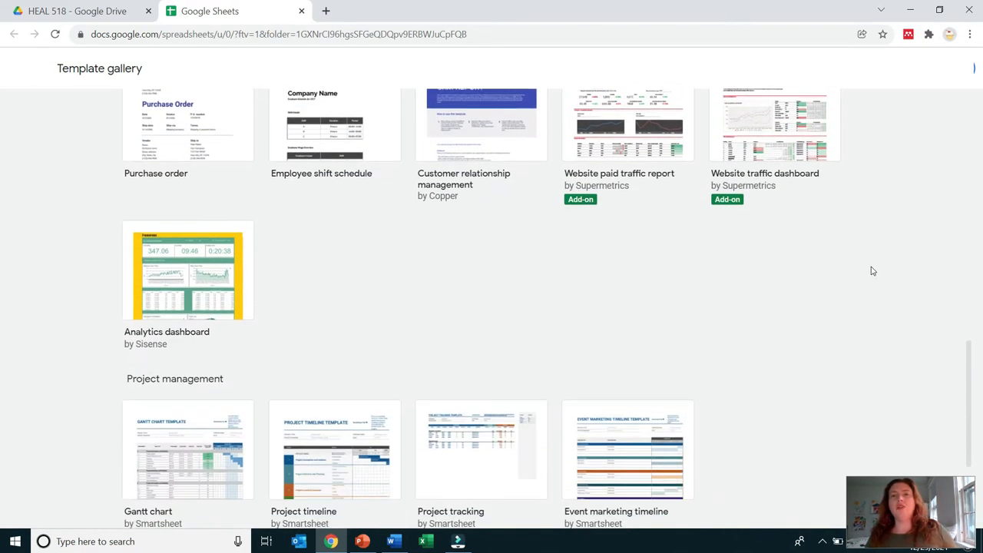
scroll(872, 269, up, 3)
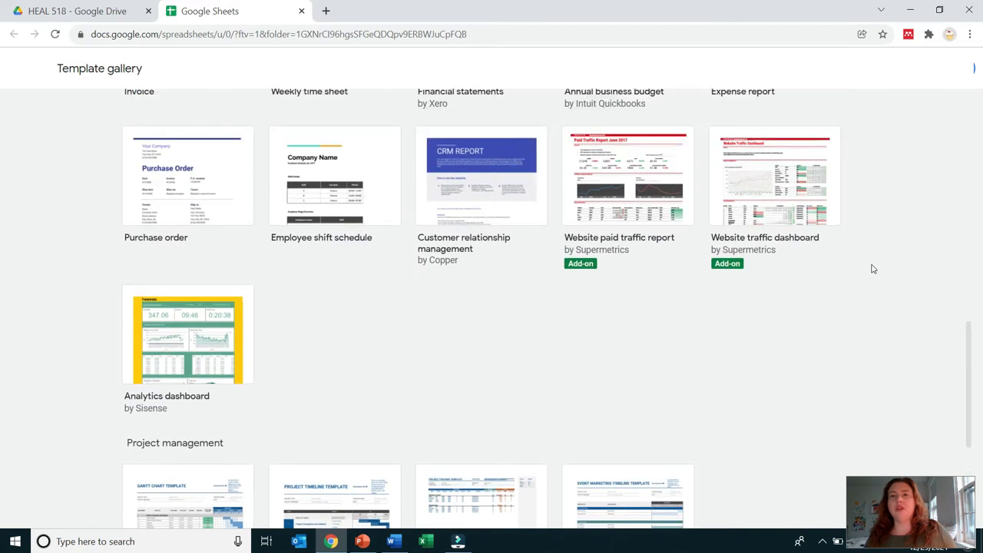
scroll(873, 271, up, 7)
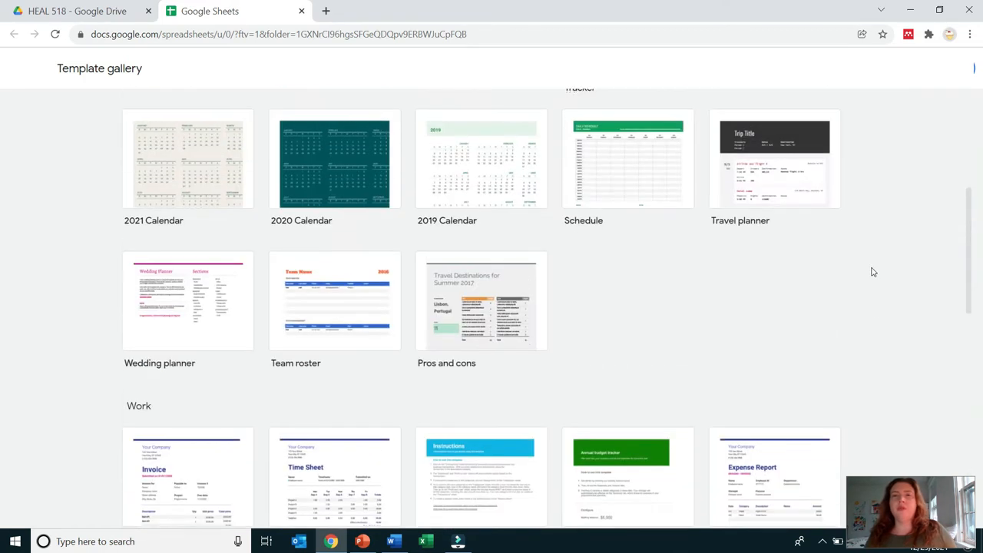
scroll(872, 274, up, 1)
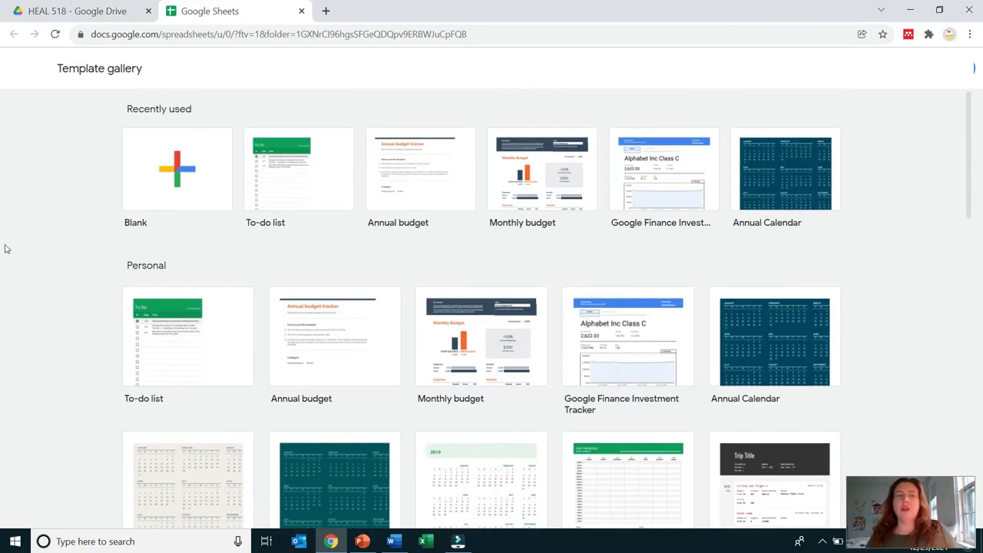
click(292, 180)
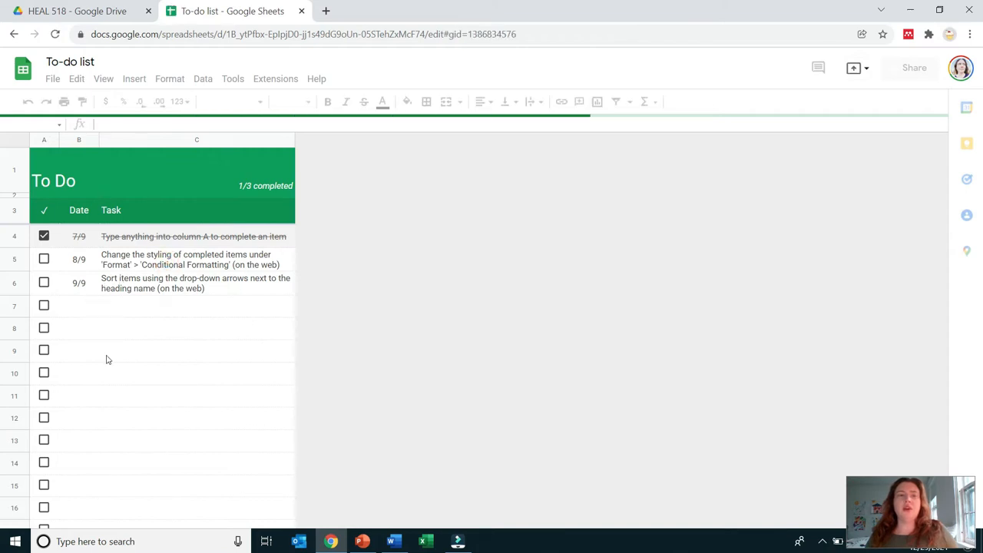
- Mark the 8/9 and 9/9 tasks in the to-do list as completed and close that spreadsheet
scroll(108, 359, down, 1)
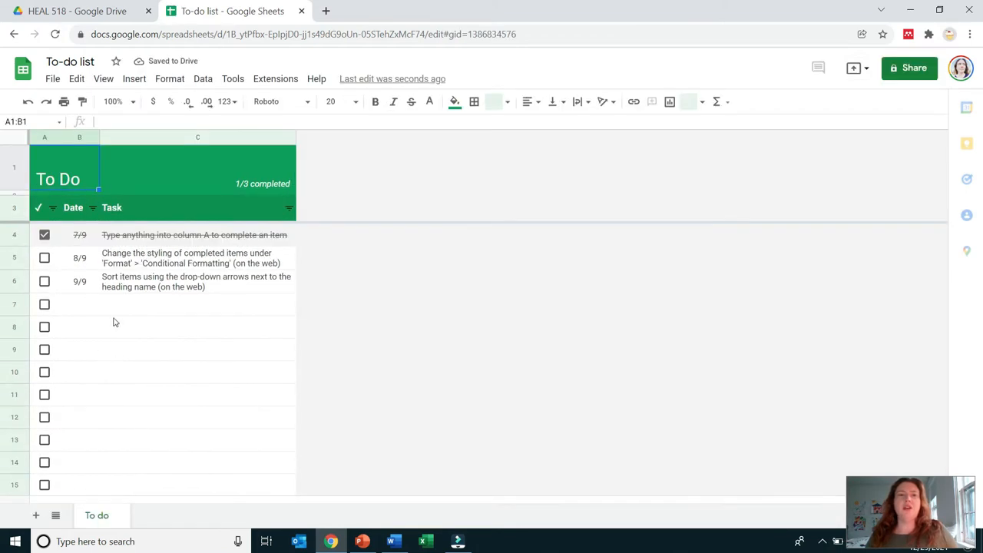
click(45, 258)
click(45, 281)
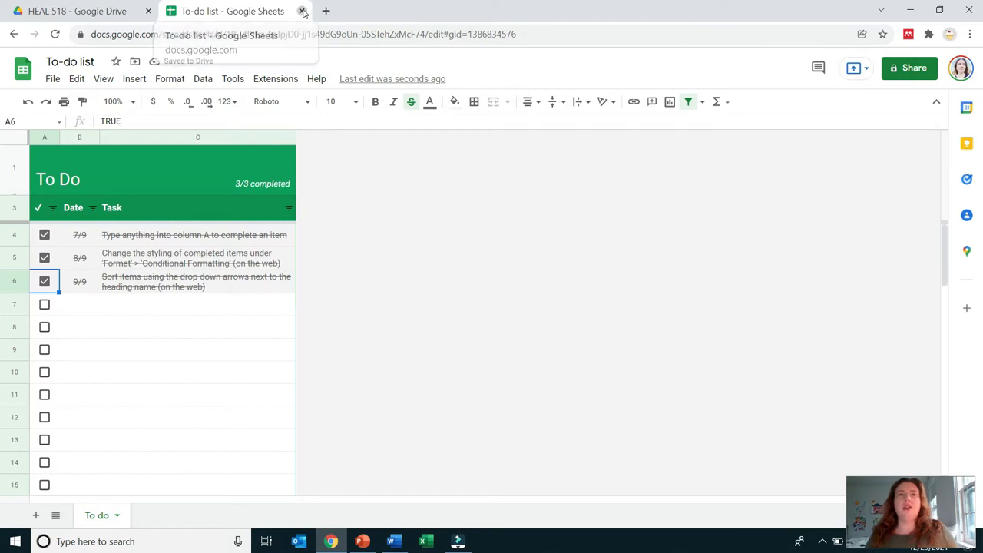
click(304, 11)
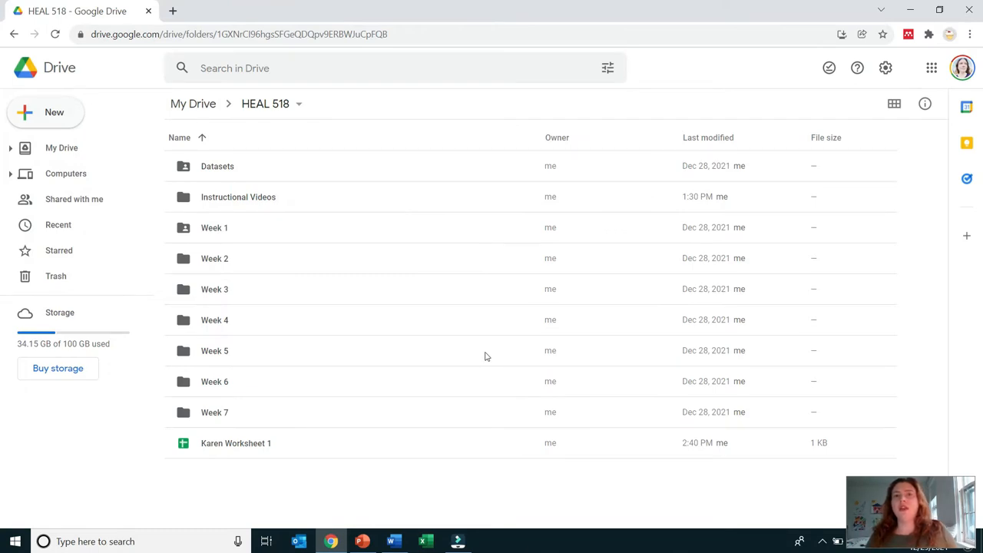
- Create a new blank Google Sheets spreadsheet in the HEAL 518 folder
click(69, 116)
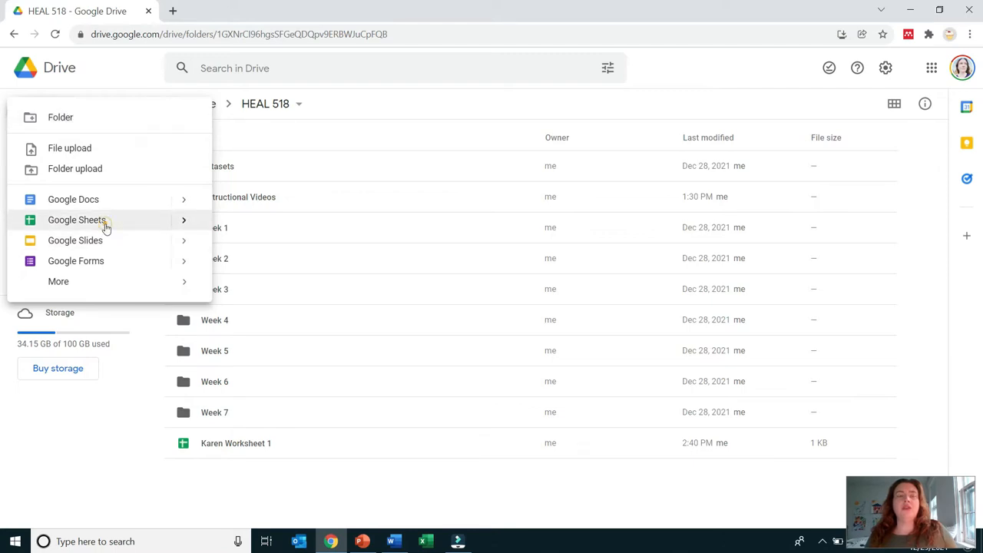
click(106, 228)
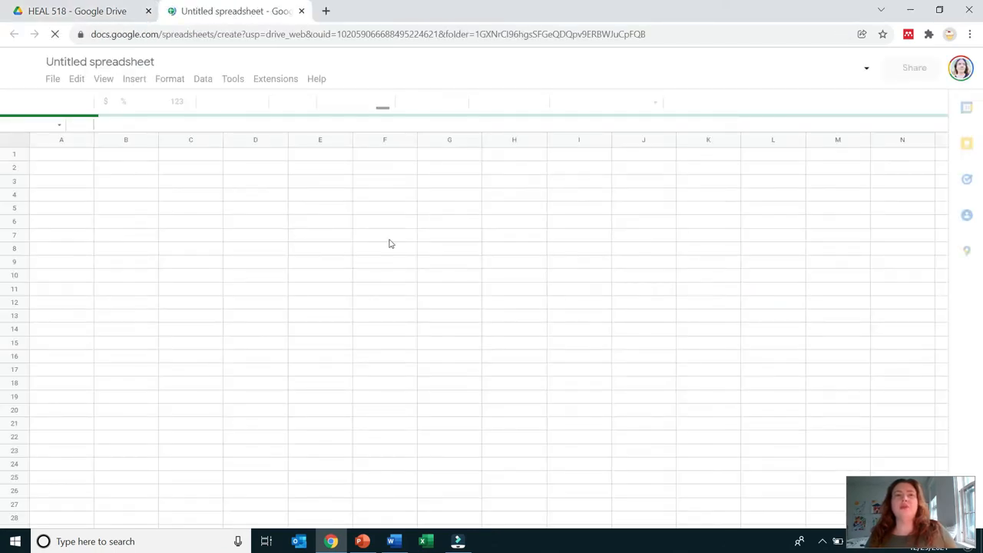
click(53, 81)
click(360, 246)
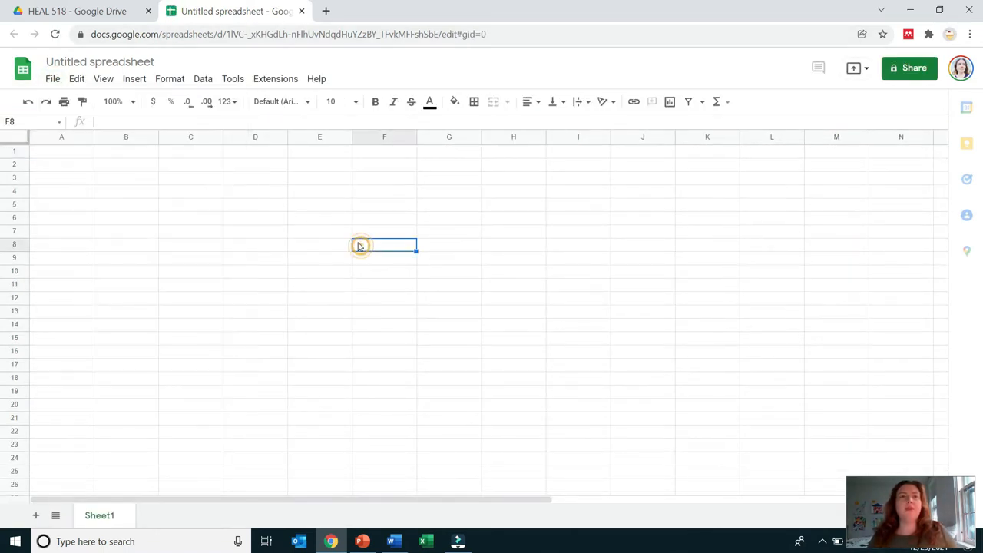
- Start a file import into the untitled spreadsheet and choose to upload a file from the device
click(53, 79)
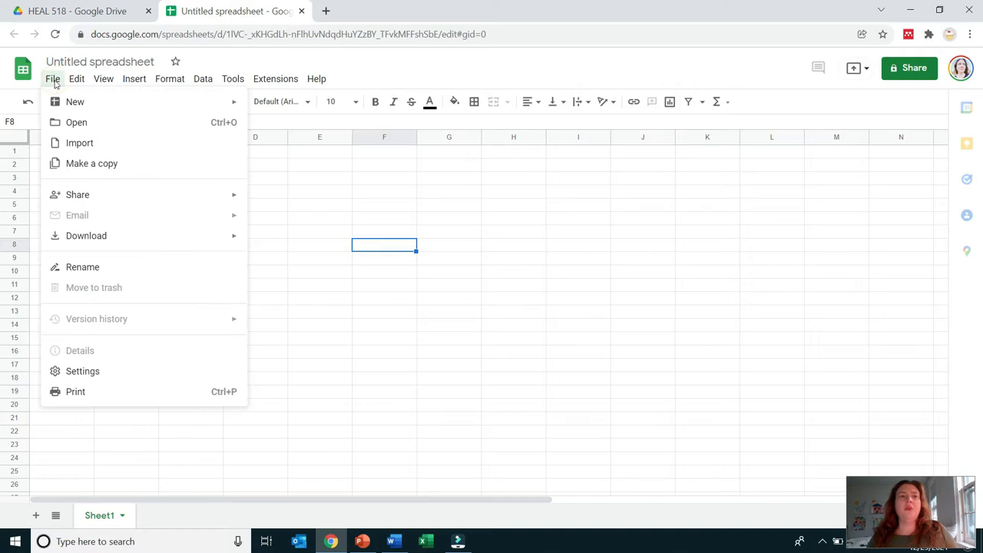
click(72, 146)
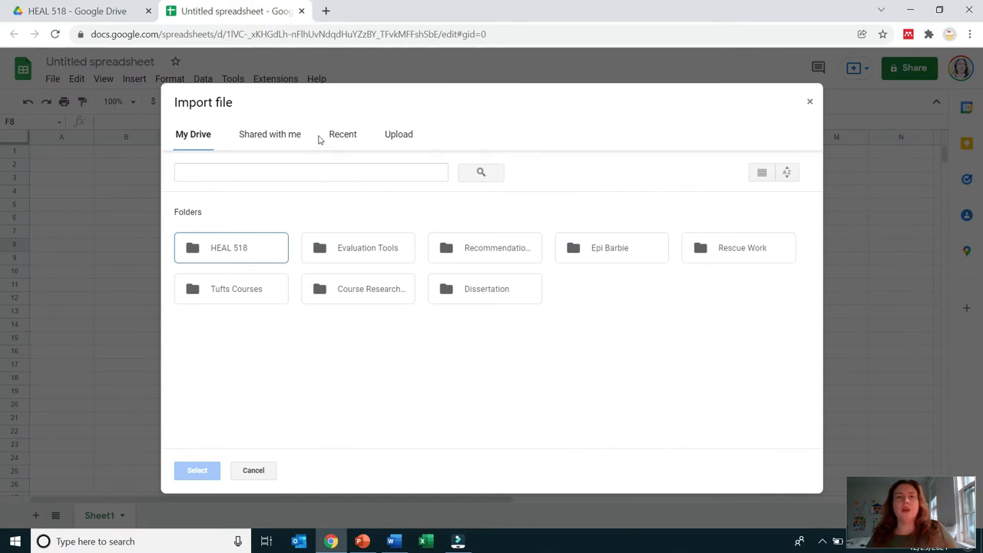
click(401, 135)
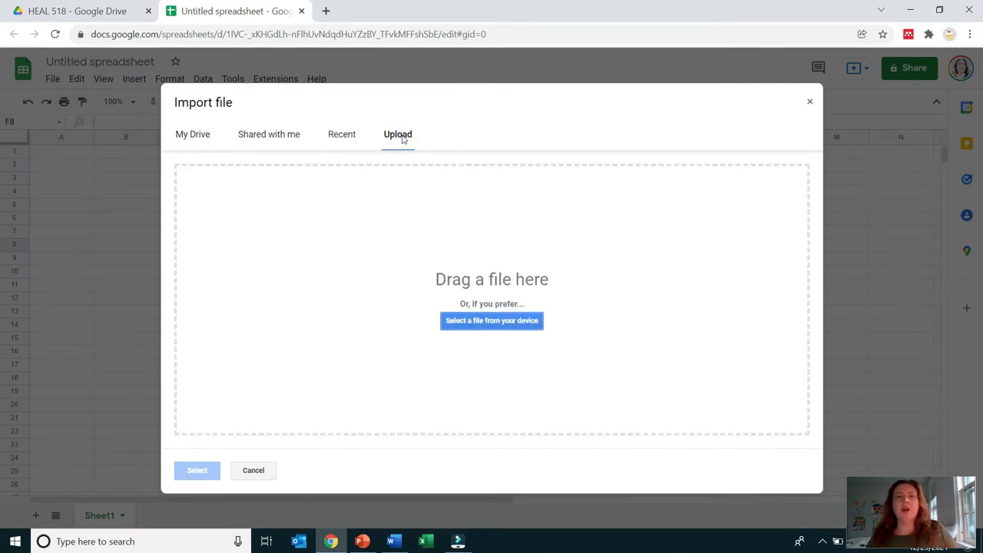
click(496, 322)
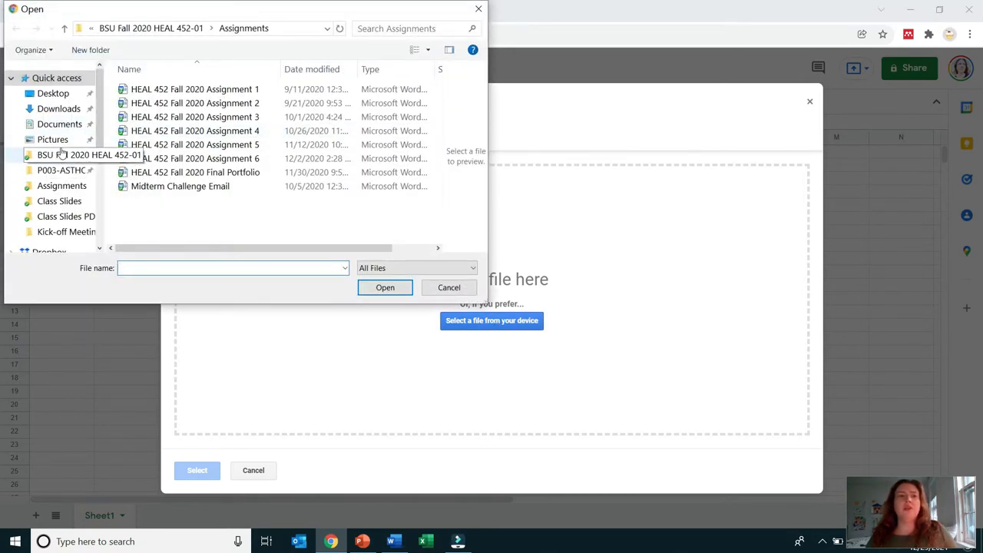
- Upload the Excel workbook "us firearm deaths" from the desktop's BSU folder, under Wintersession 2022, HEAL 518, Data
click(49, 93)
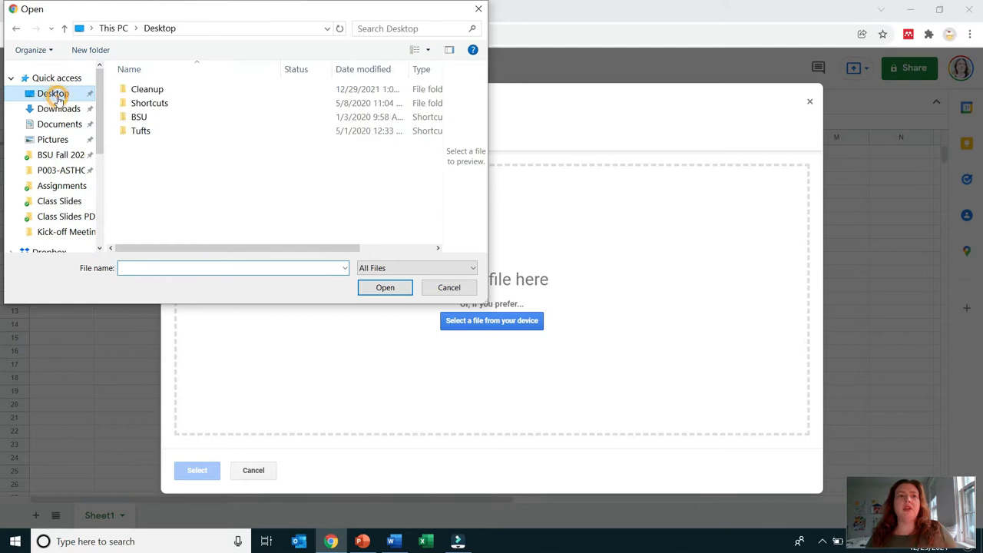
double_click(141, 119)
double_click(160, 172)
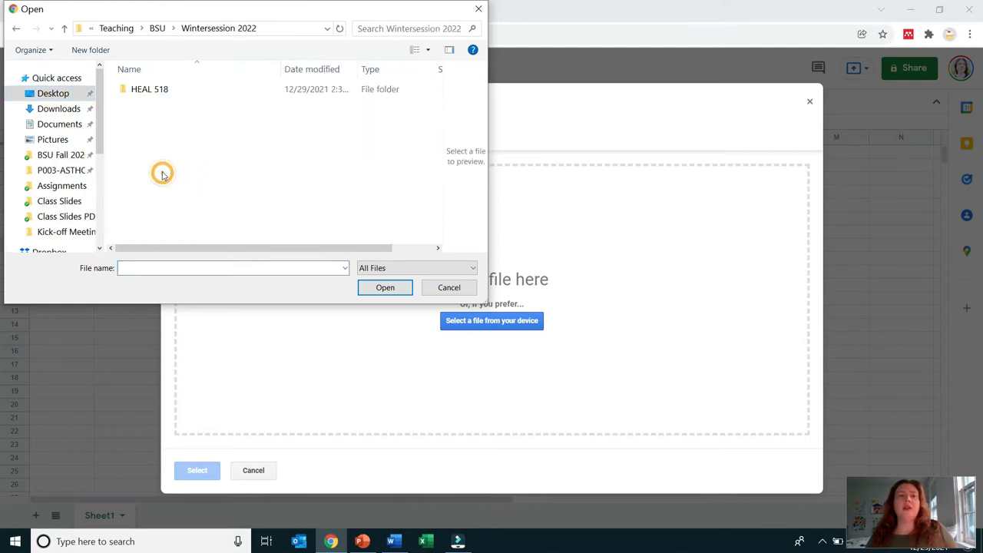
double_click(150, 90)
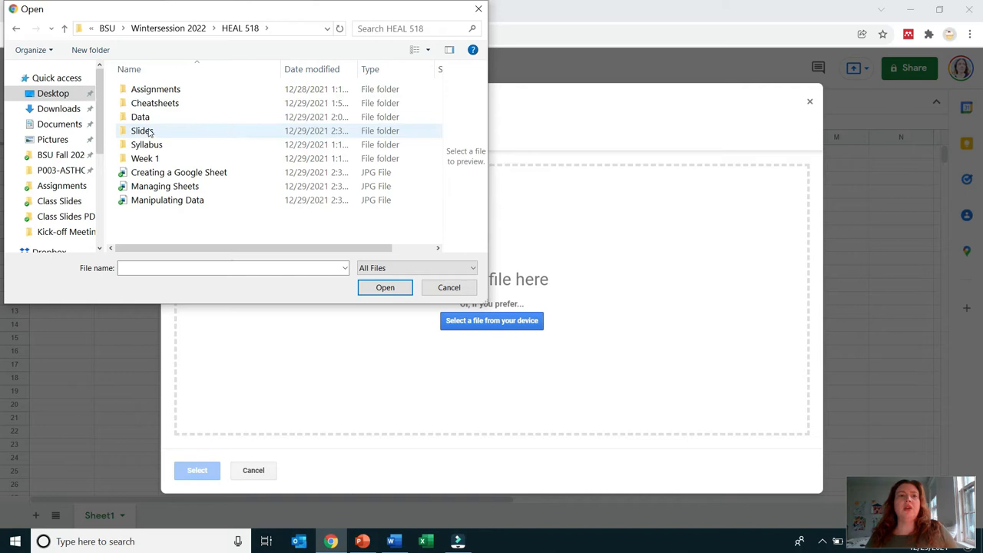
double_click(141, 117)
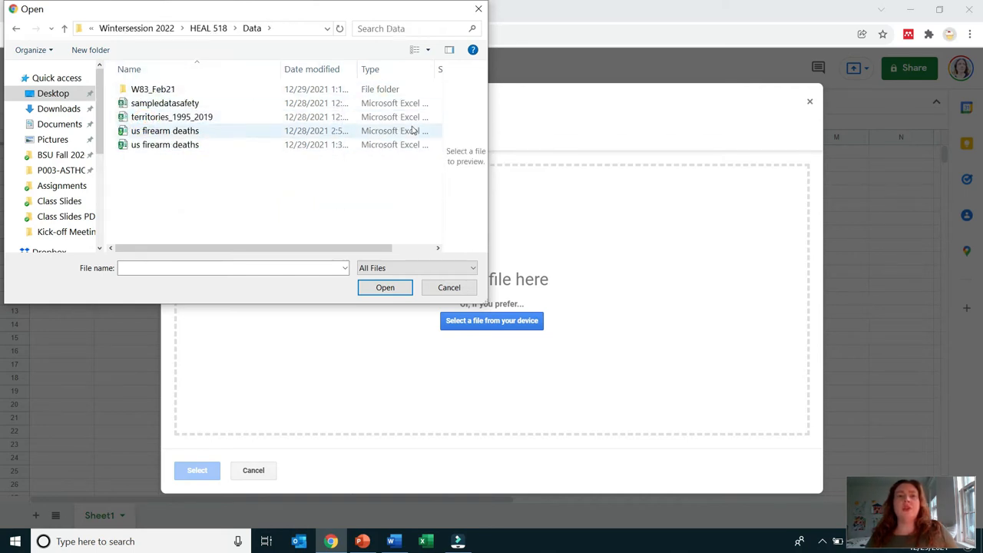
drag(435, 73, 473, 74)
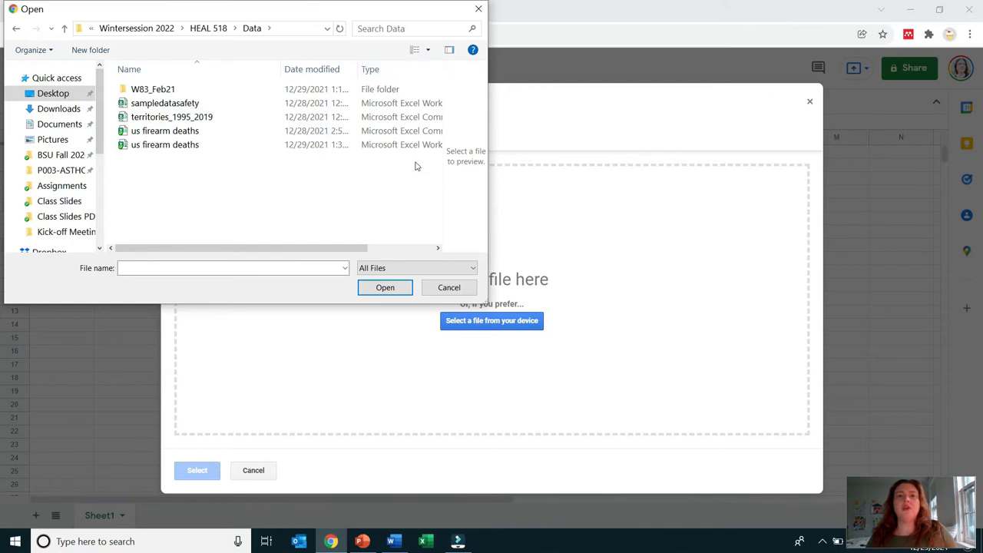
click(184, 146)
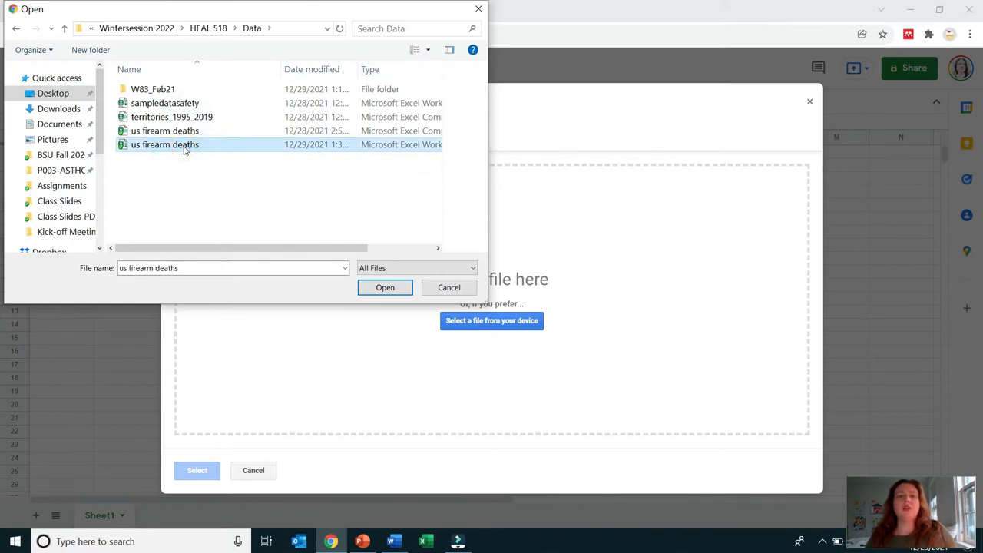
click(379, 289)
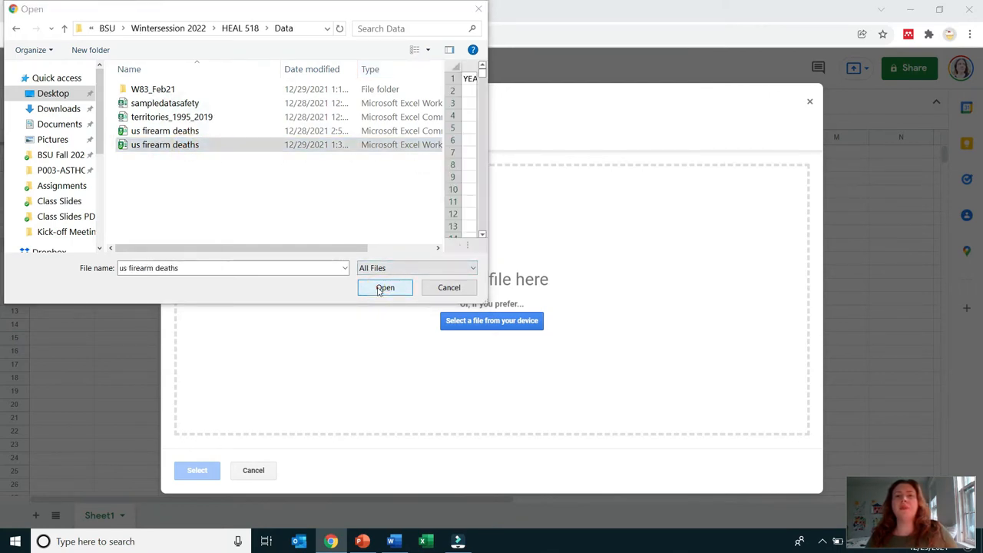
click(381, 289)
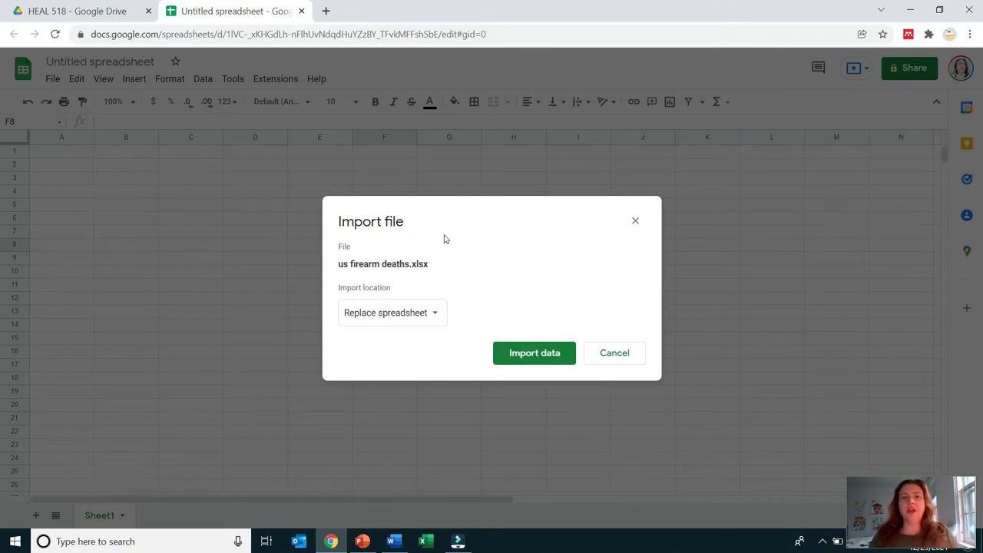
- Set the import location to Insert new sheet(s) and import the data from us firearm deaths.xlsx
click(426, 321)
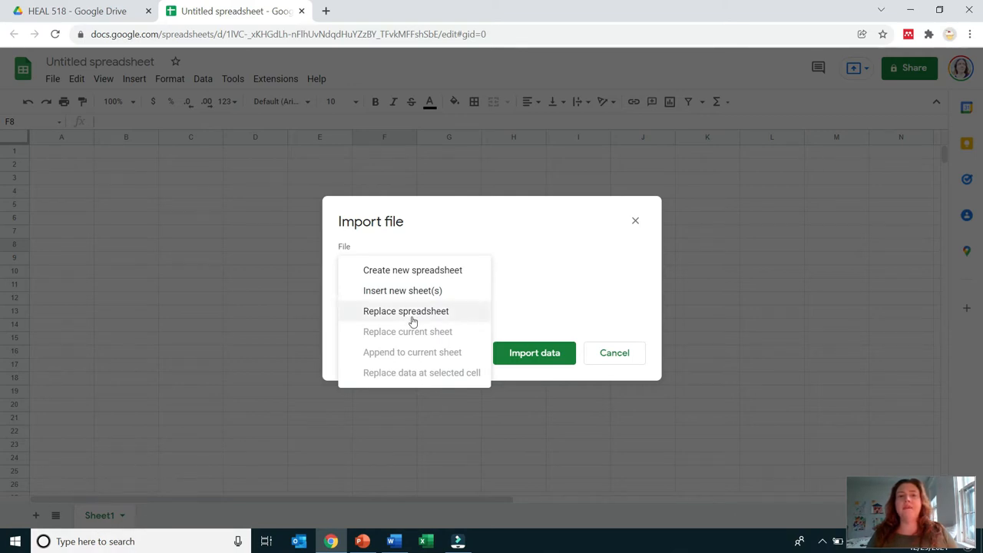
click(424, 292)
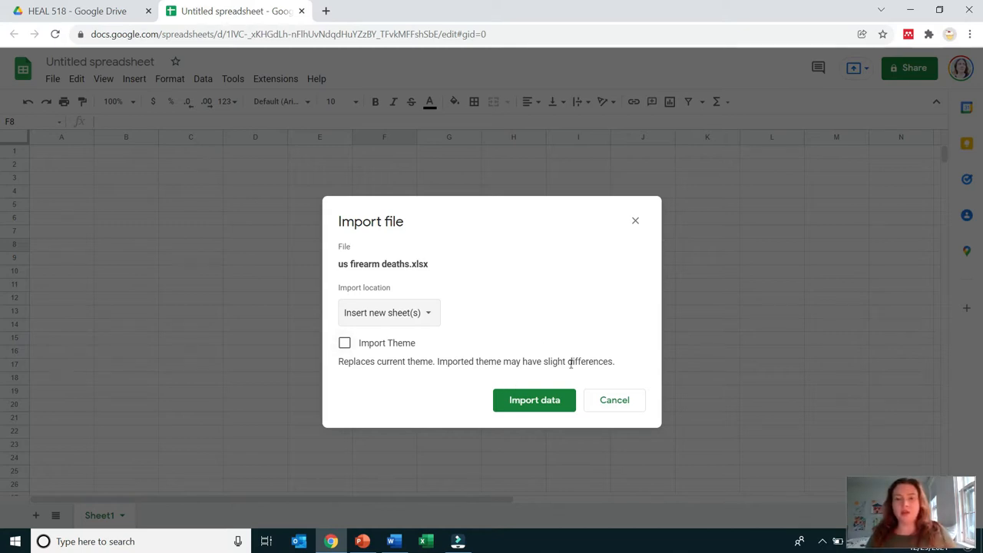
click(548, 407)
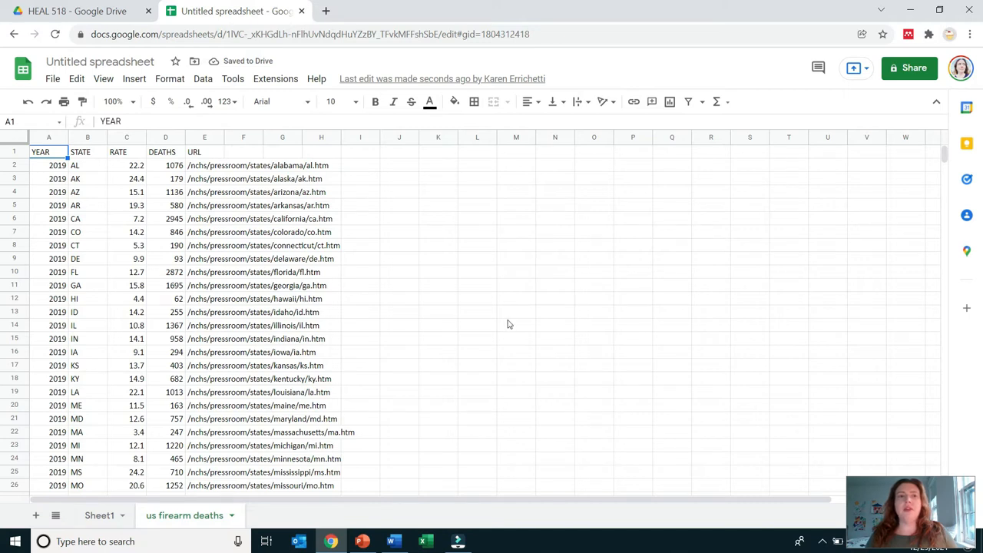
- Switch to File Explorer and open the original "us firearm deaths" workbook in Excel from the HEAL 518 Data folder to view its contents
click(909, 10)
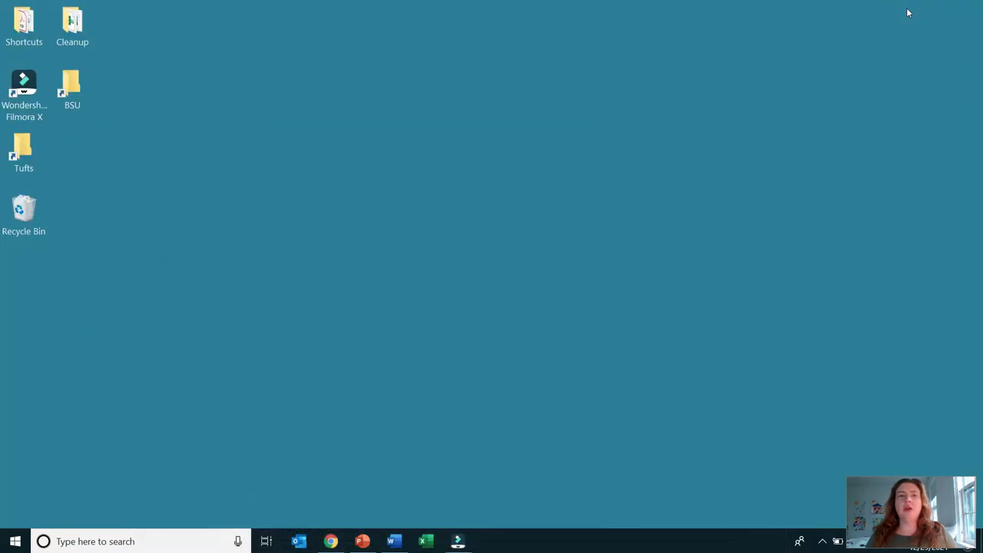
double_click(69, 92)
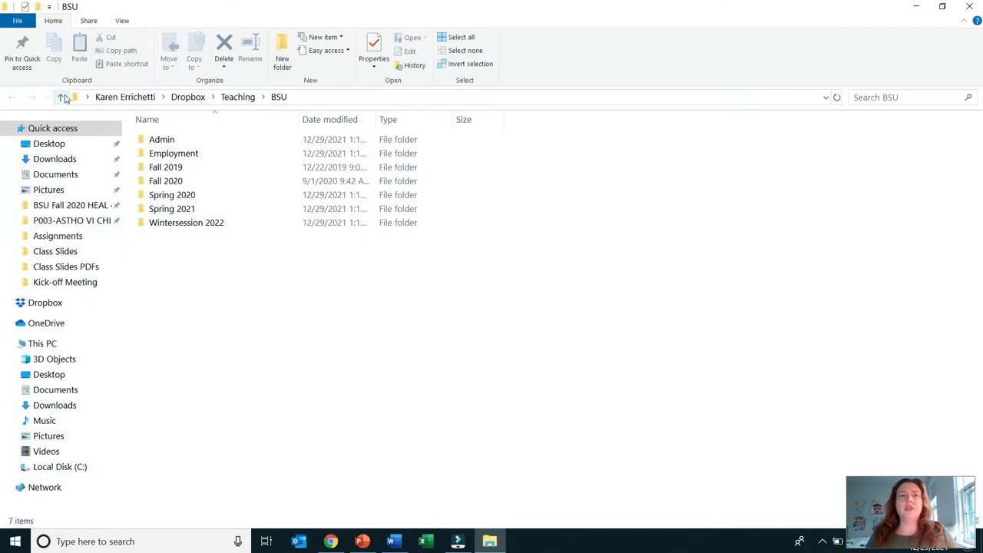
double_click(173, 222)
double_click(159, 141)
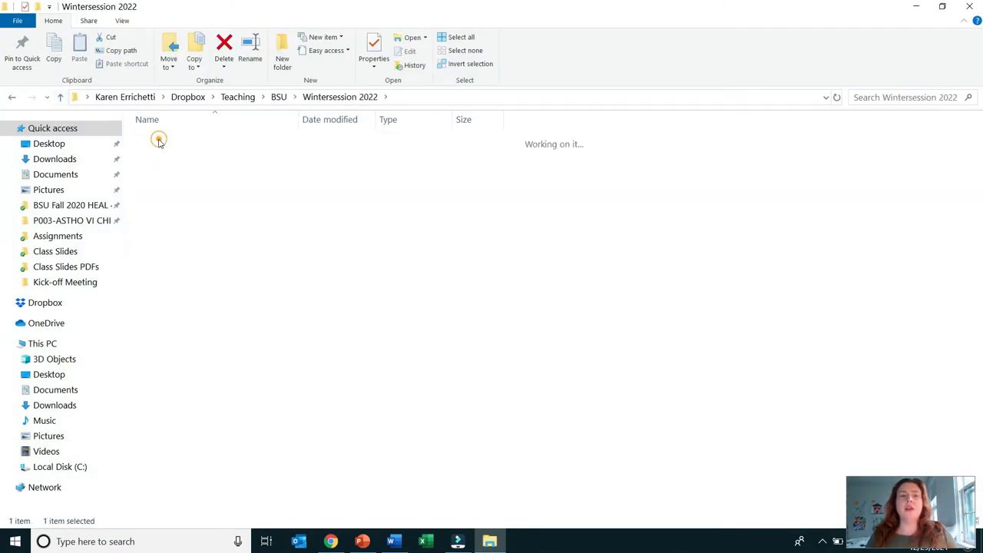
double_click(157, 167)
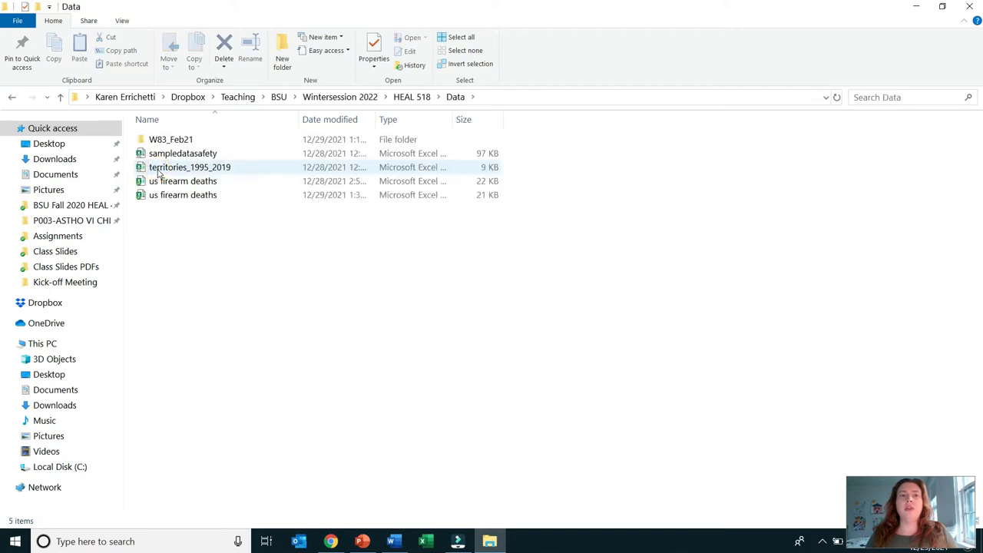
double_click(163, 196)
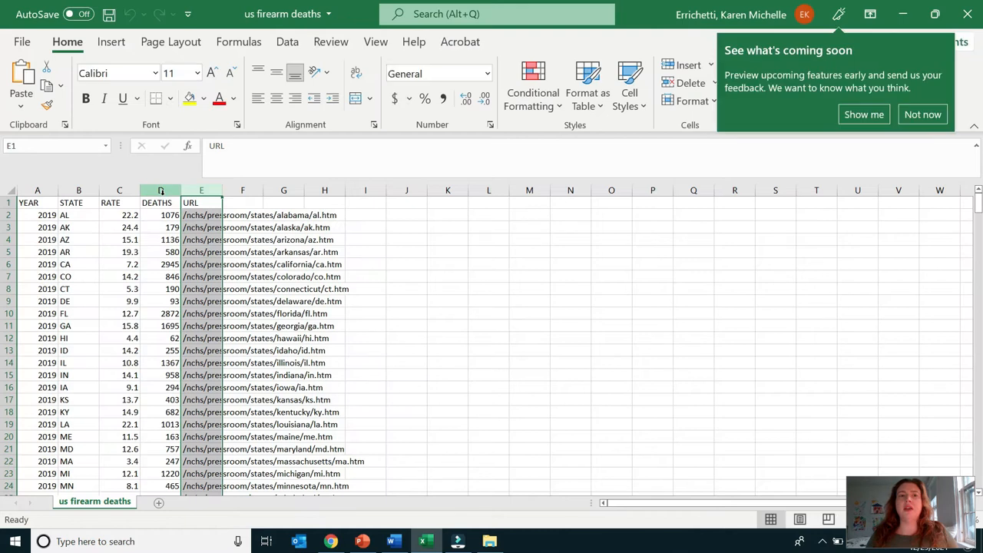
click(373, 275)
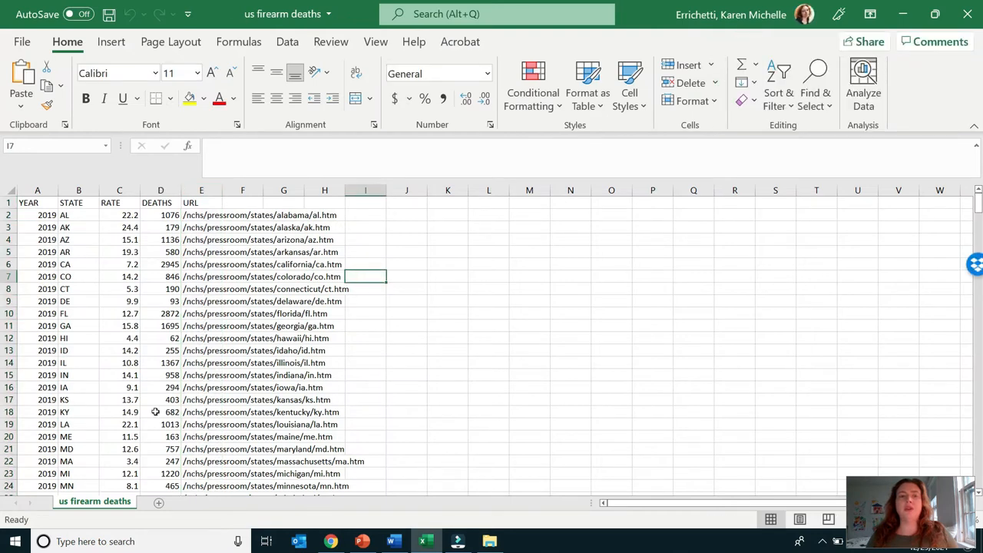
- Switch back to the spreadsheet in Chrome and compare the imported "us firearm deaths" sheet with the blank Sheet1
click(331, 542)
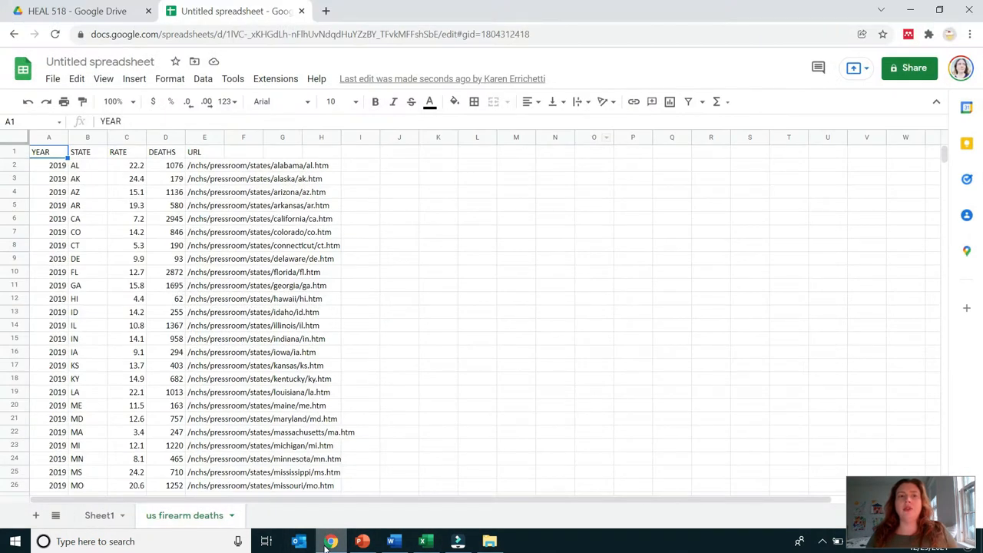
click(372, 303)
click(123, 449)
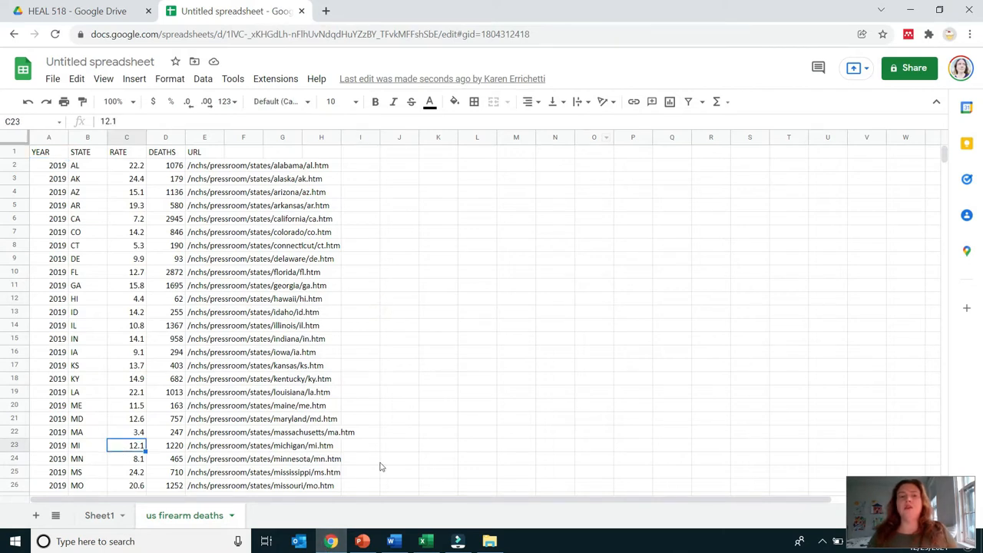
click(476, 464)
click(92, 517)
click(166, 518)
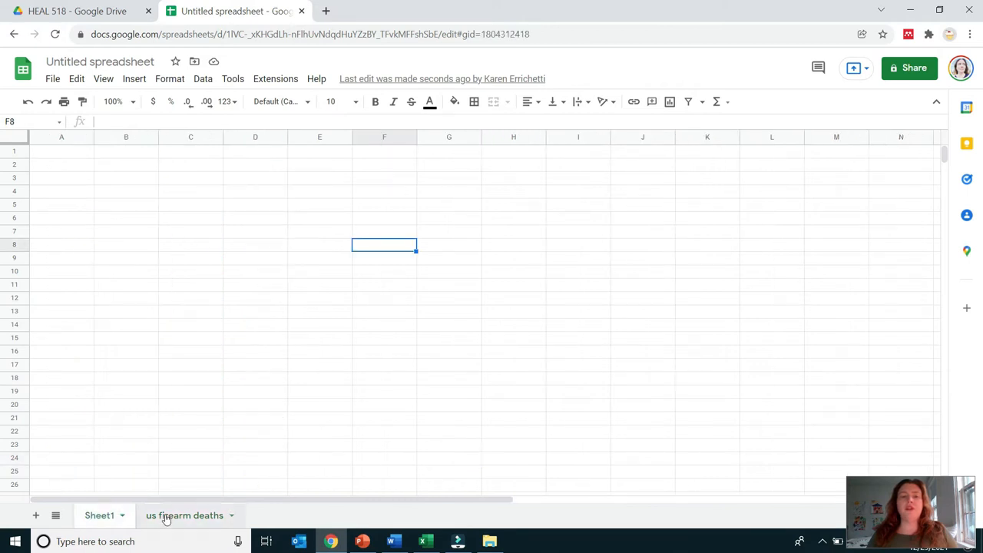
click(98, 521)
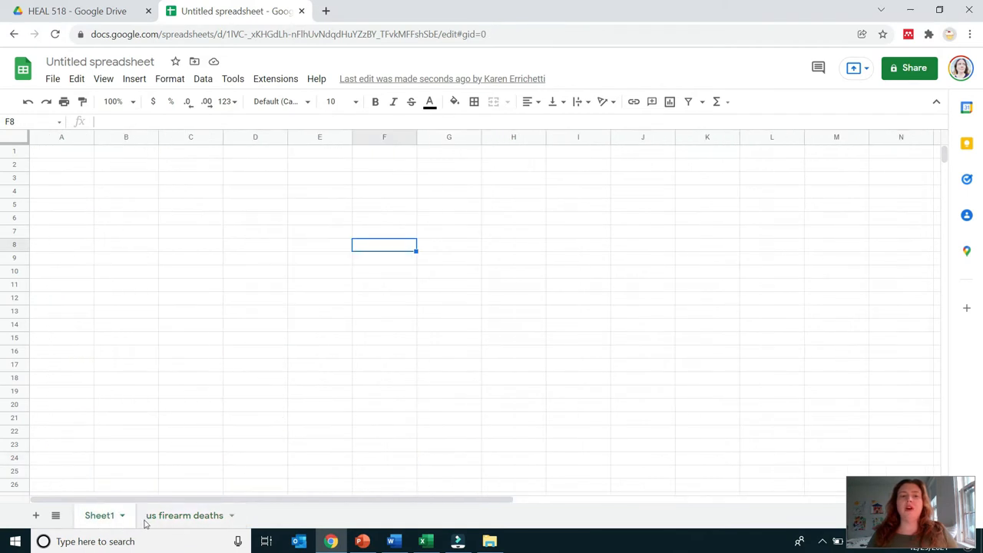
click(326, 11)
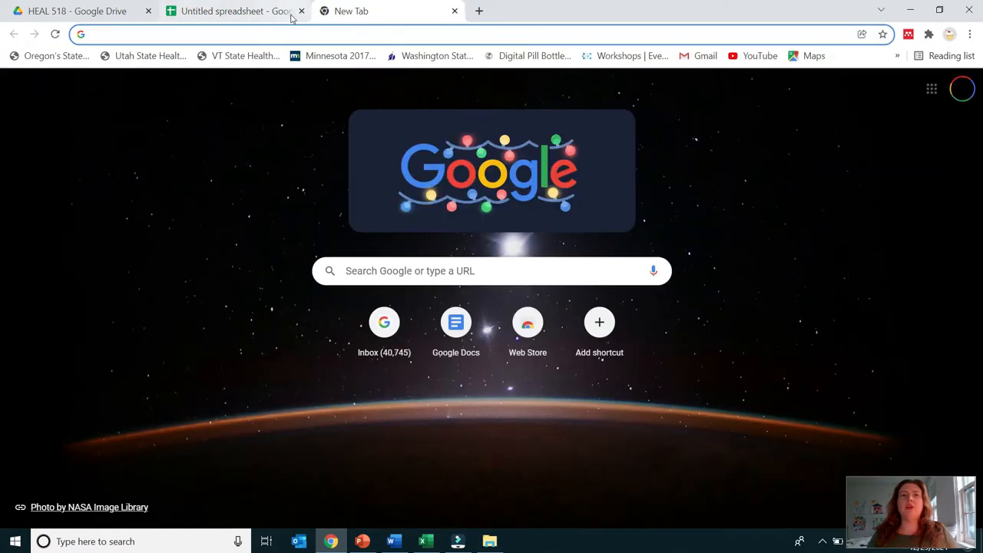
click(231, 11)
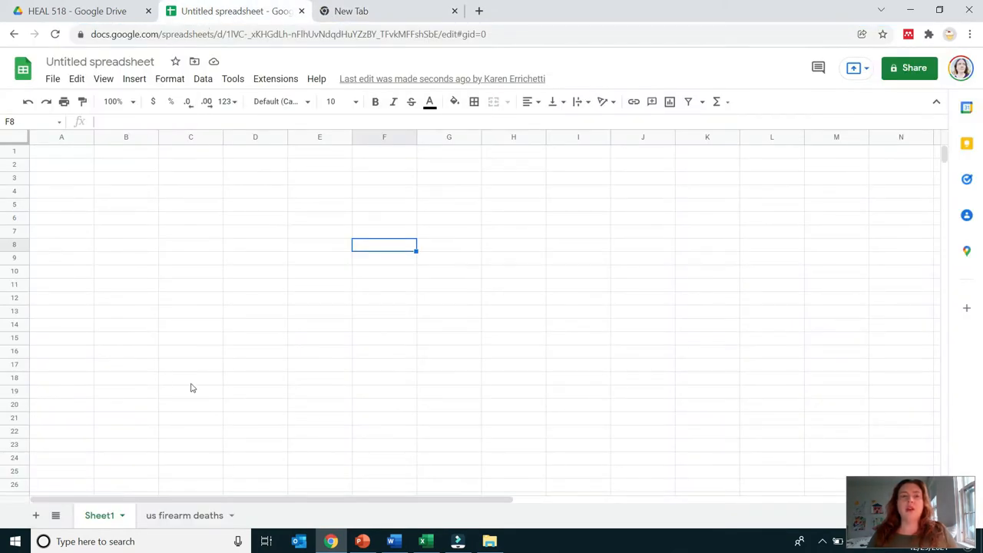
click(184, 431)
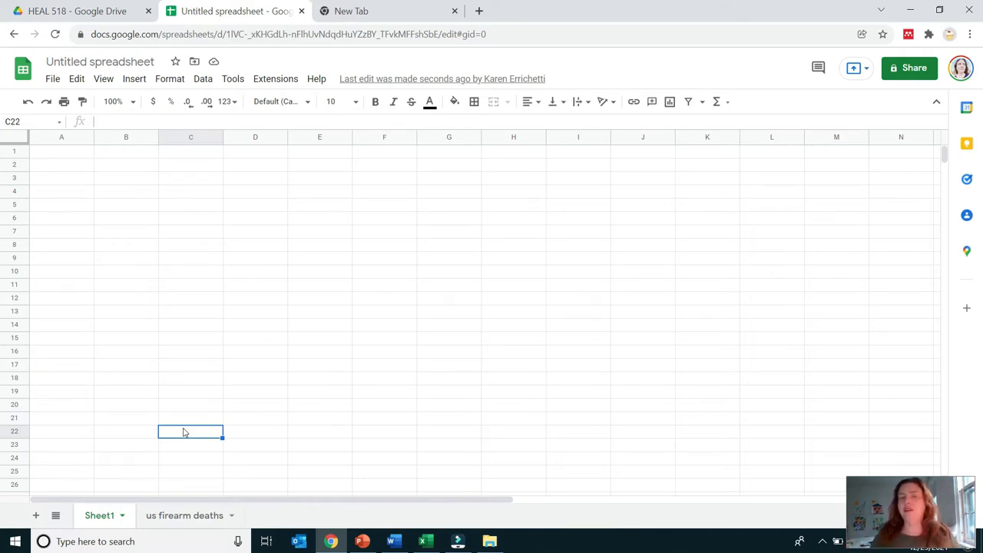
click(456, 11)
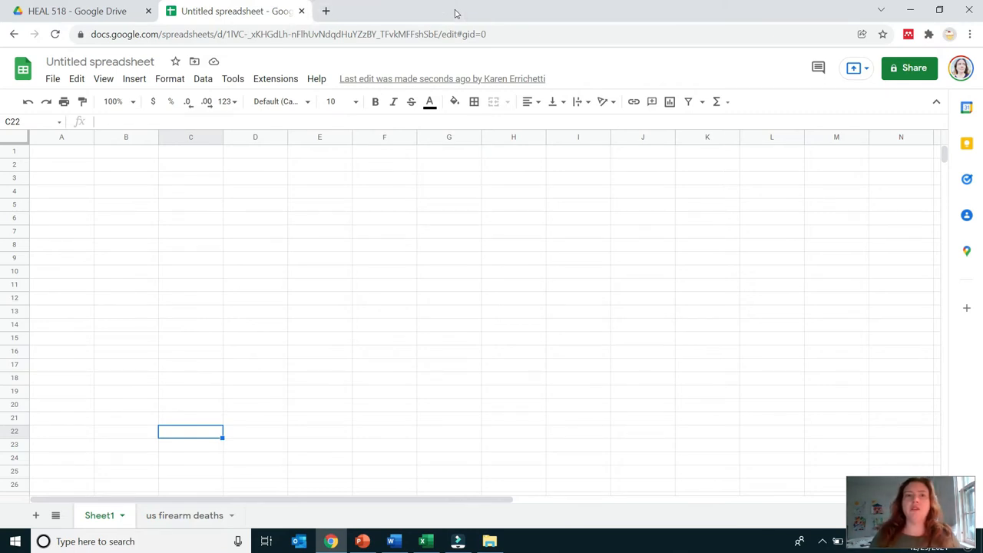
- Open the Getting Started spreadsheet from the Instructional Videos folder inside HEAL 518 on Drive
click(390, 233)
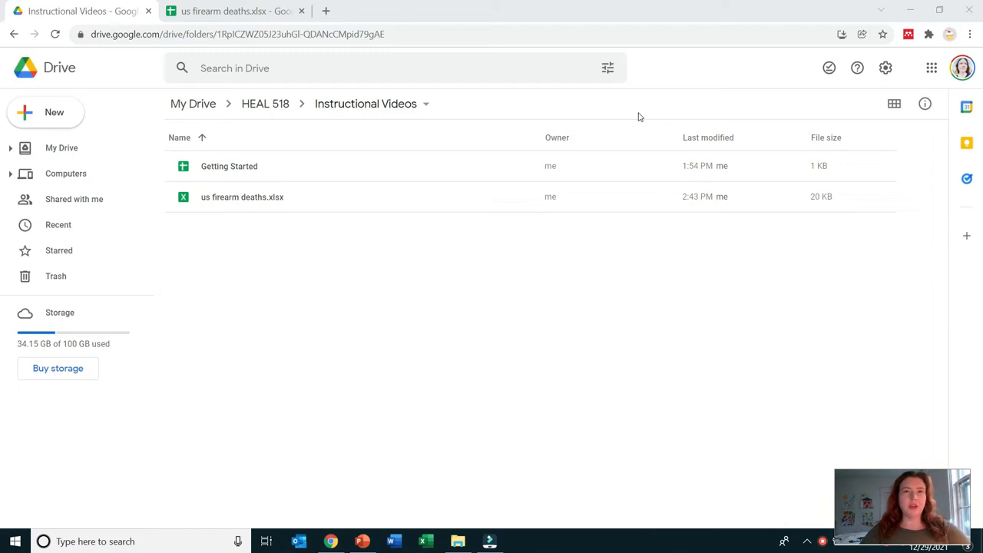
double_click(254, 167)
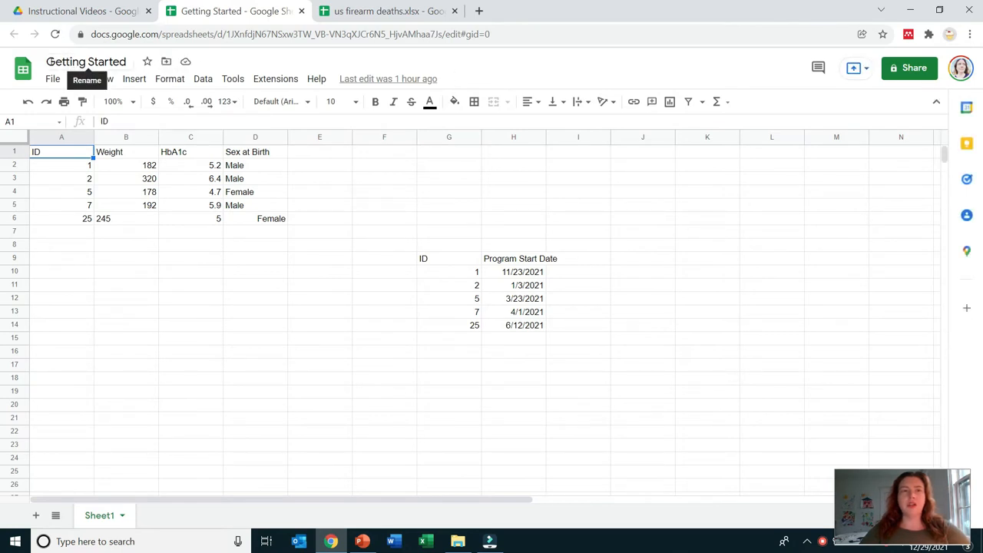
- Star and unstar the Getting Started spreadsheet, and check its move destinations and document status
click(148, 64)
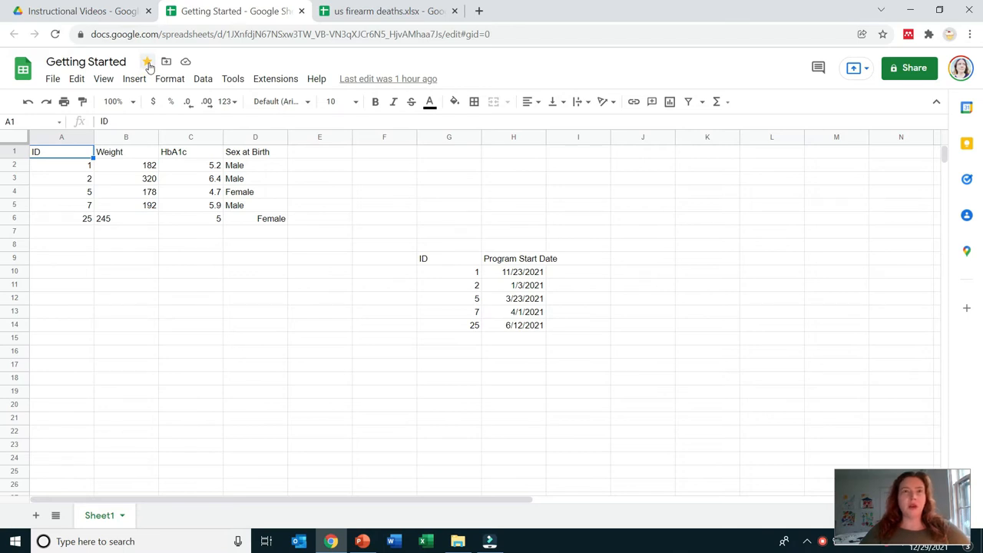
click(147, 62)
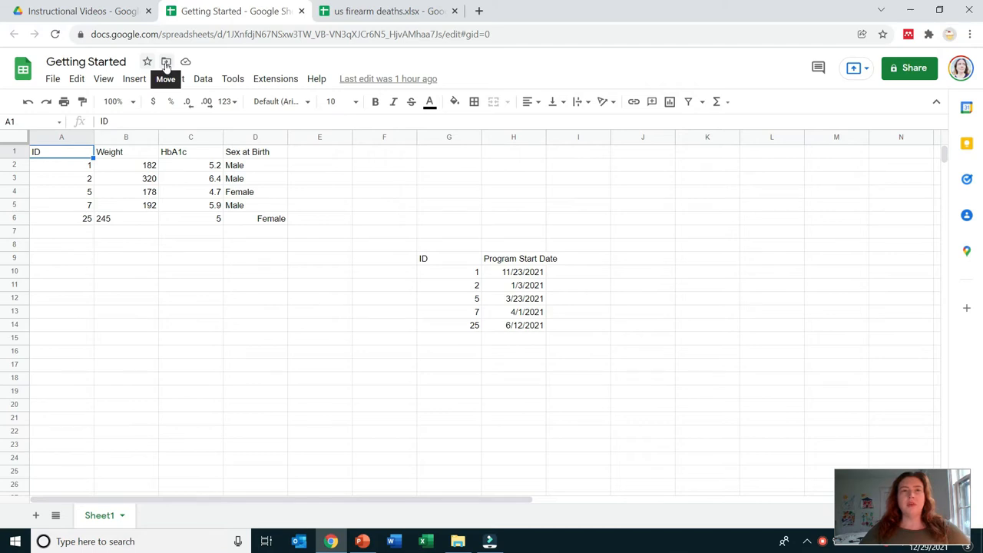
click(166, 63)
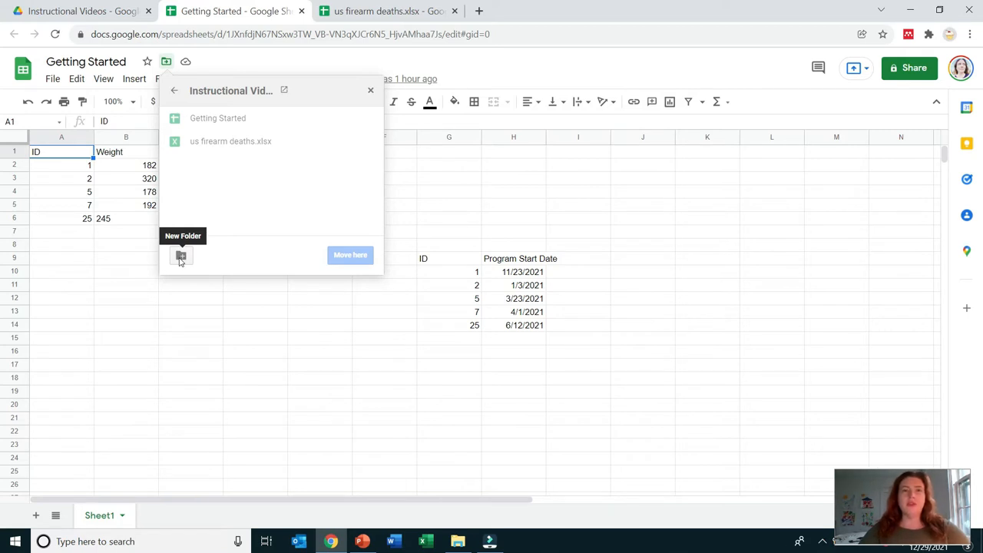
click(370, 90)
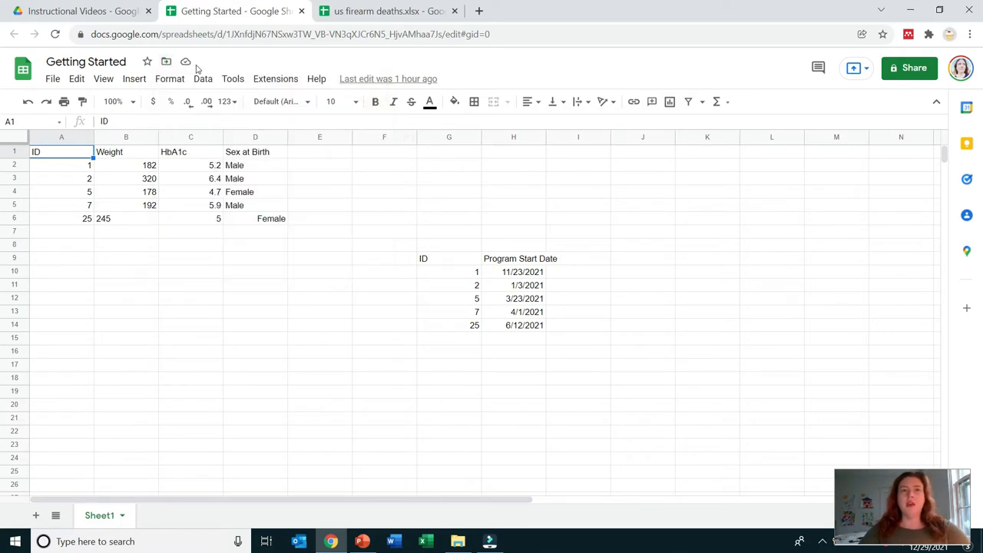
click(185, 62)
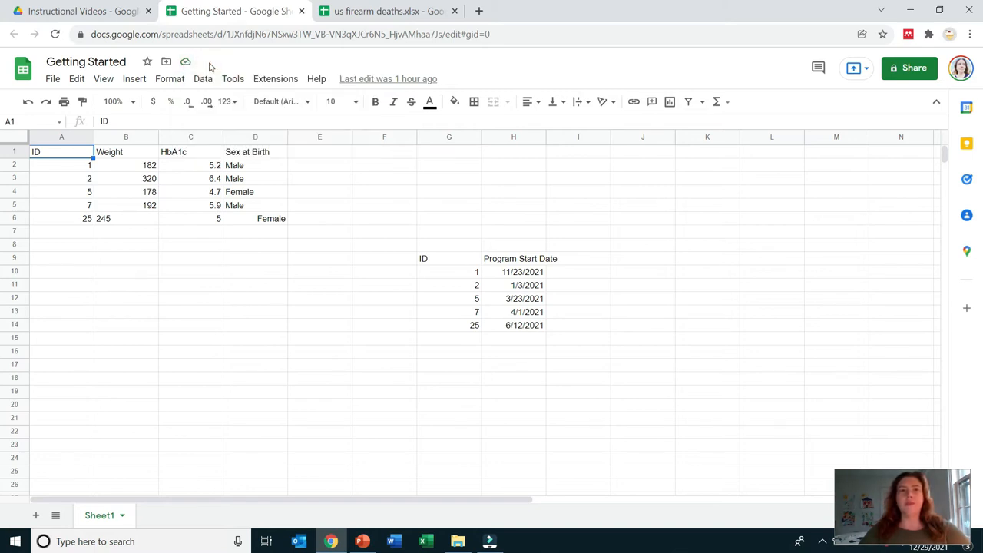
- Review the File, View, Format, Tools and Help commands, including the choices for creating a new spreadsheet
click(53, 80)
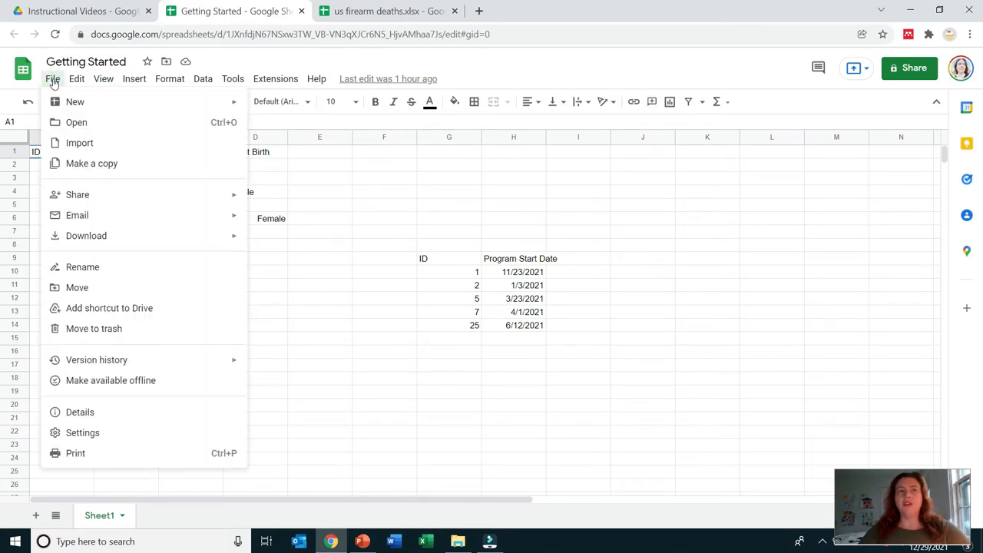
mouse_move(118, 85)
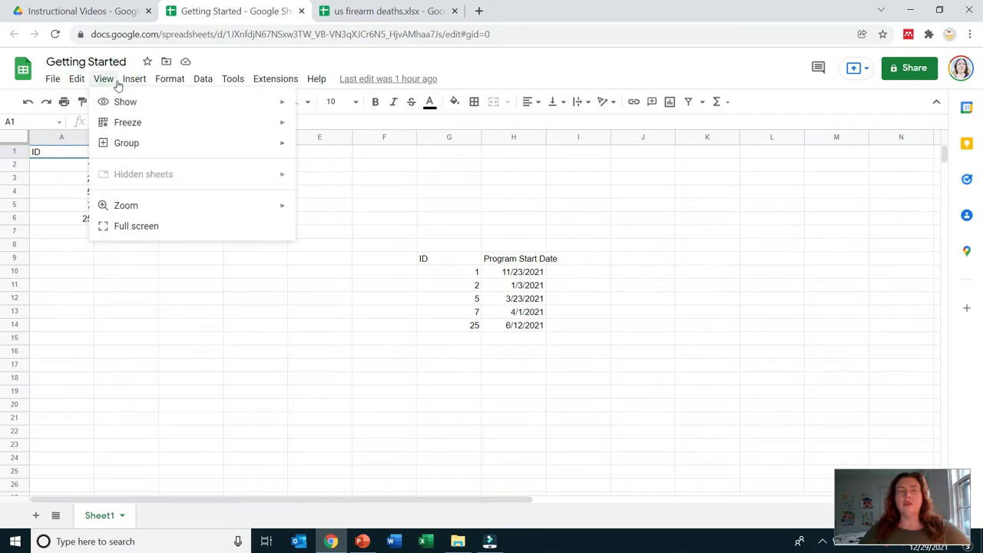
mouse_move(169, 82)
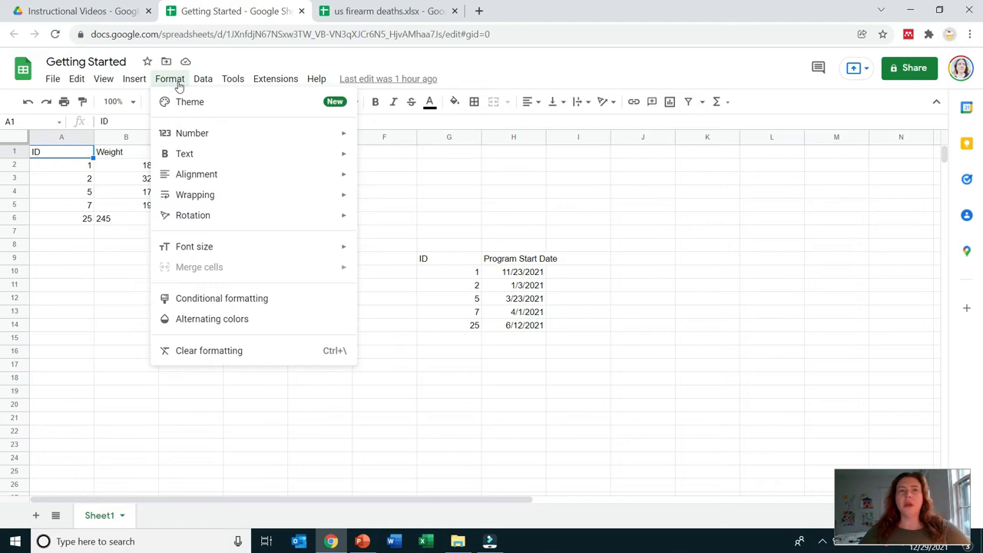
mouse_move(235, 83)
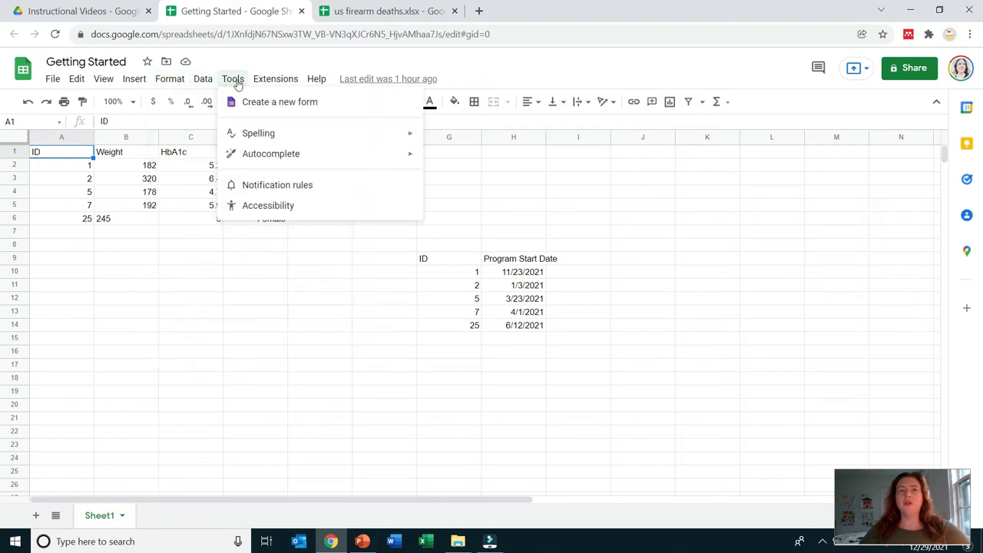
mouse_move(312, 84)
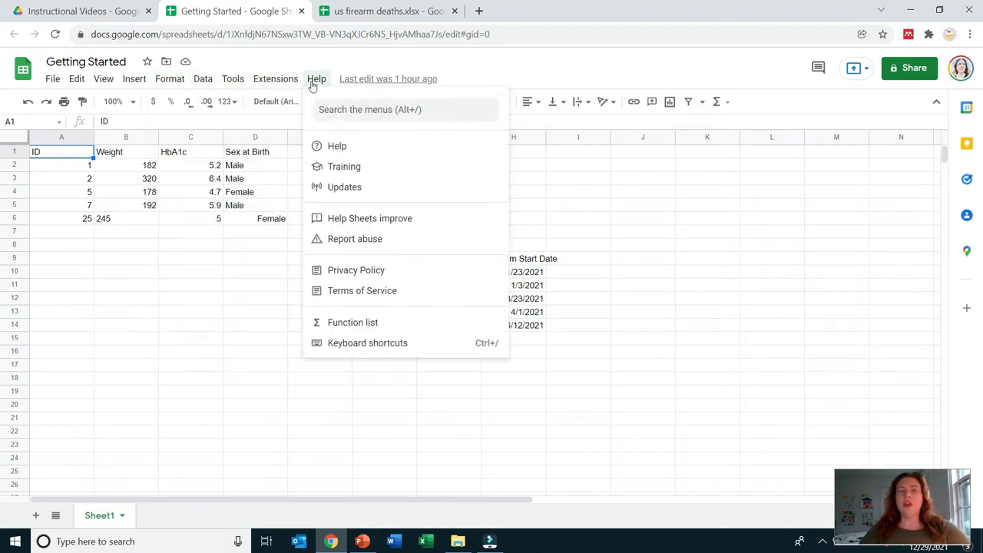
mouse_move(54, 83)
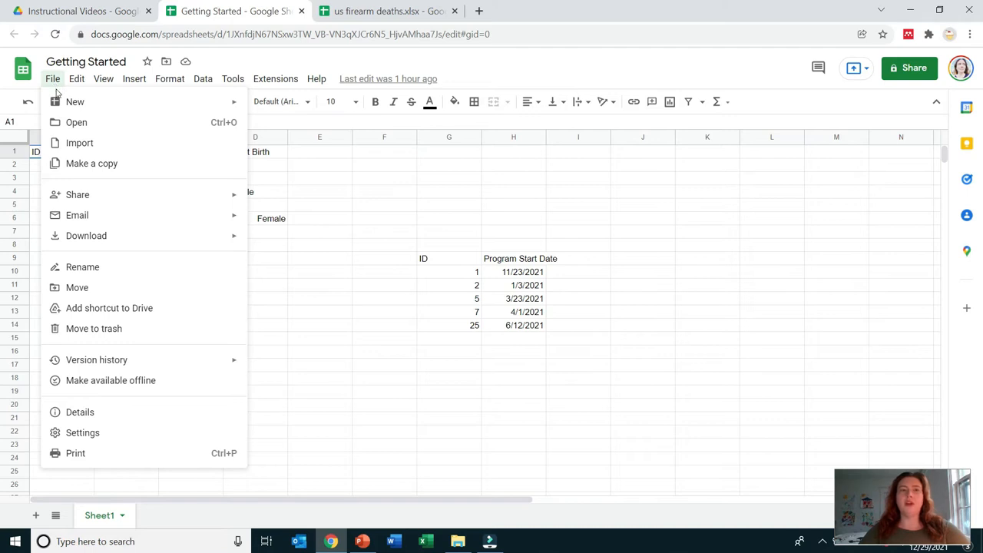
mouse_move(60, 106)
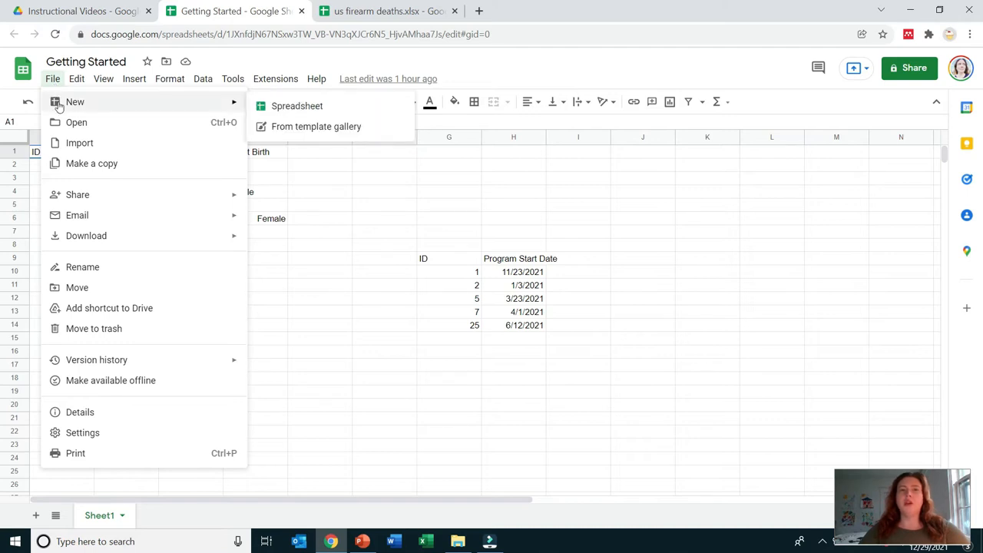
click(220, 64)
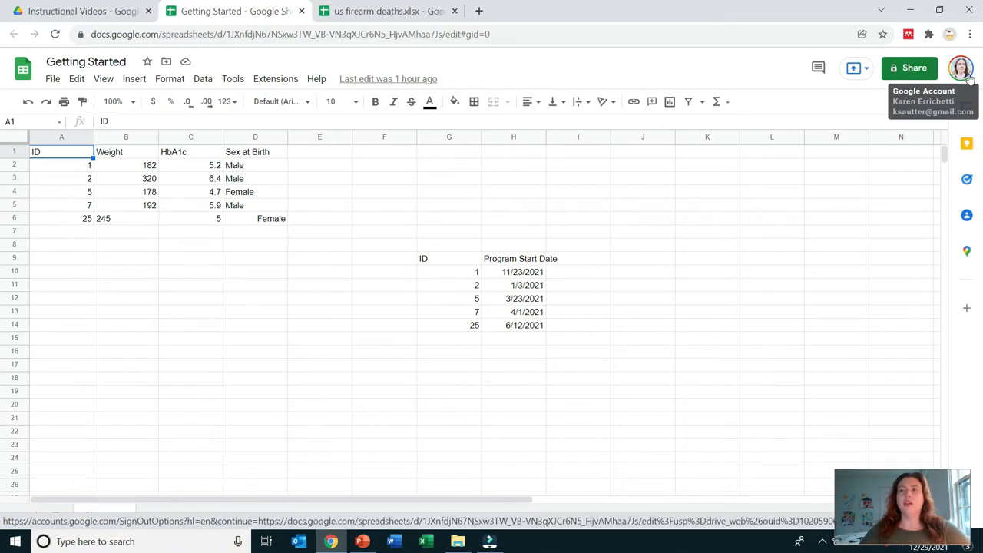
- Start a comment on cell A1 from the spreadsheet's comments, discard it and close the comments
click(819, 73)
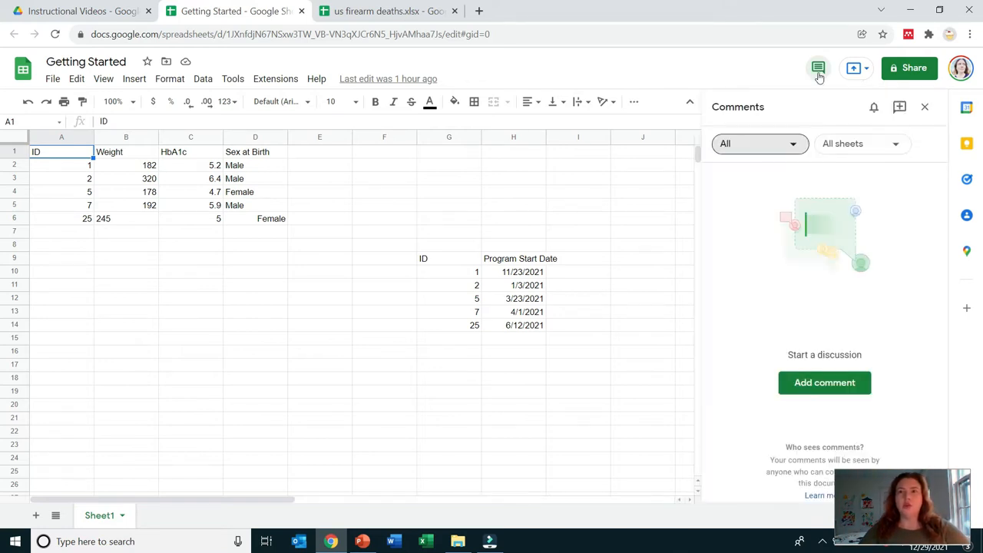
click(825, 392)
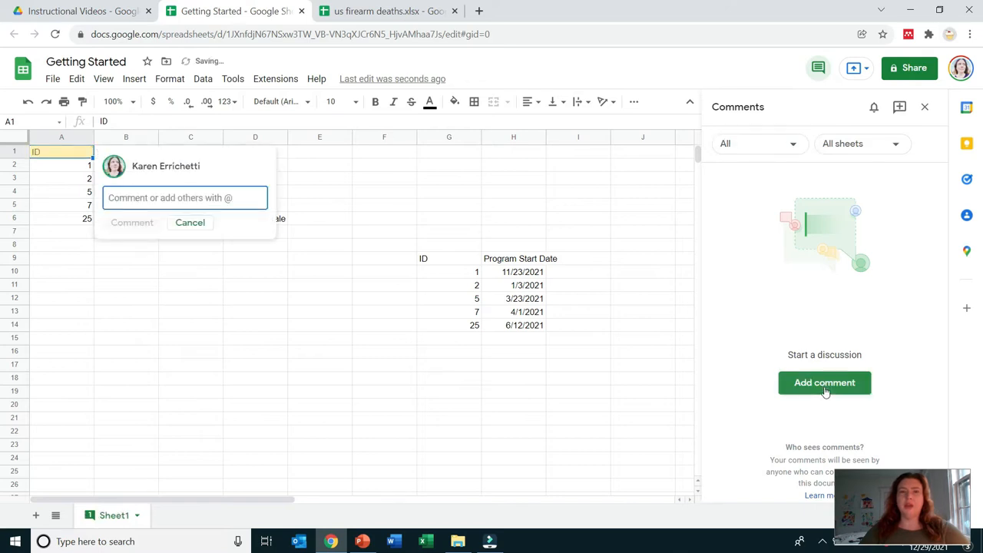
click(194, 224)
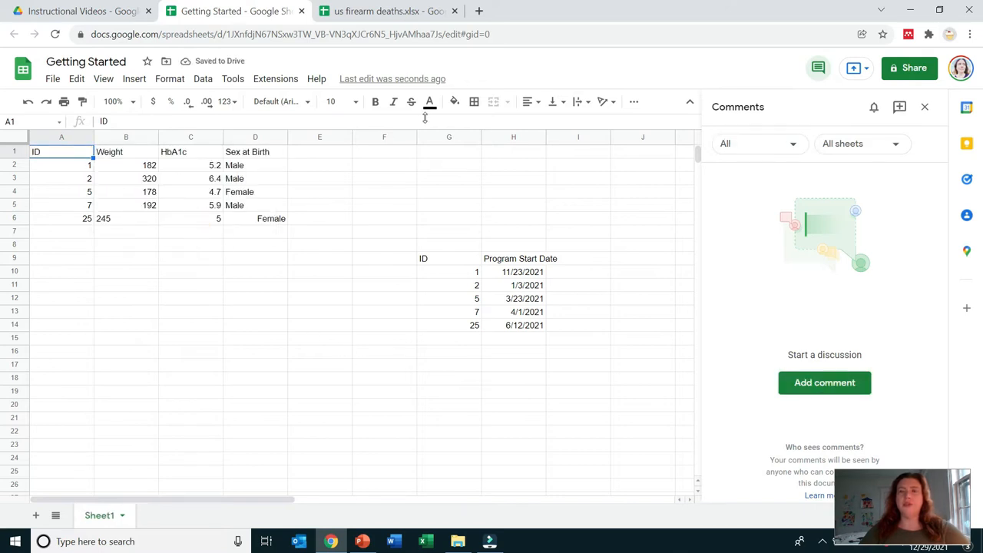
click(925, 107)
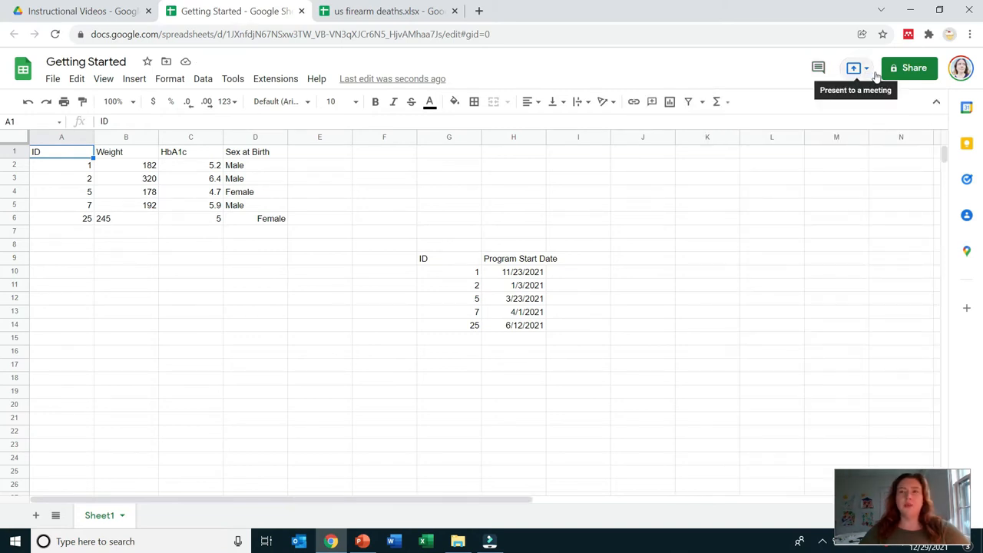
- Open the sharing settings of the Getting Started spreadsheet and begin entering a recipient's e-mail address
click(908, 74)
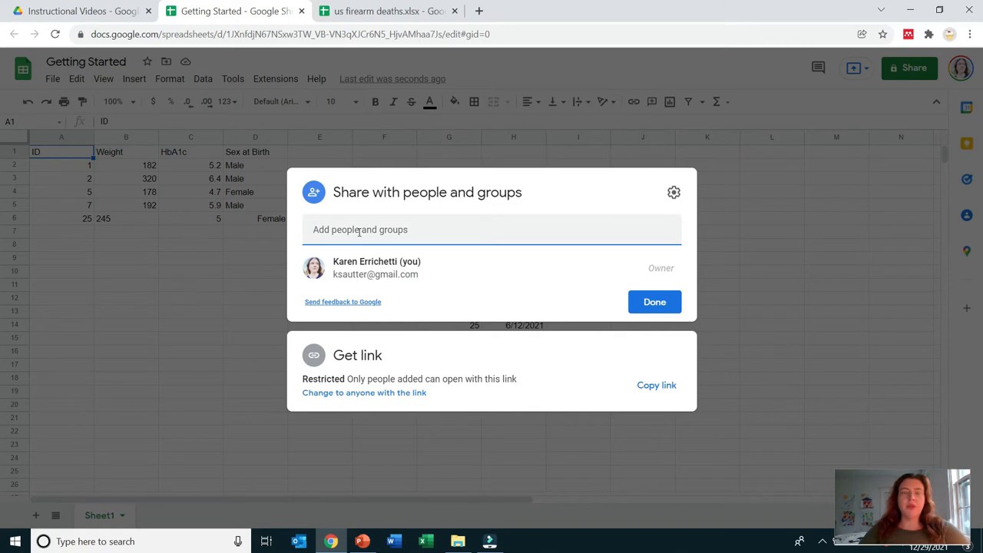
text(ksa)
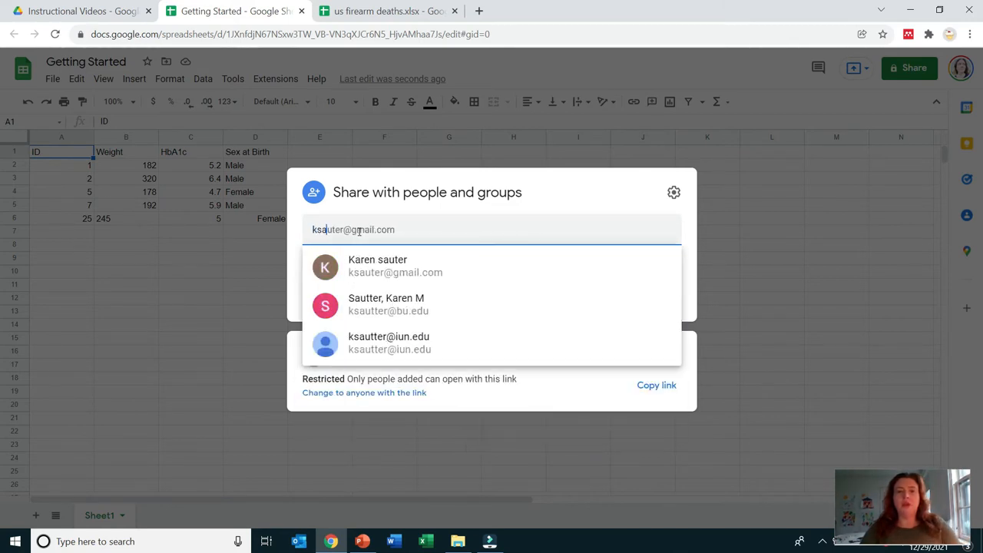
click(569, 206)
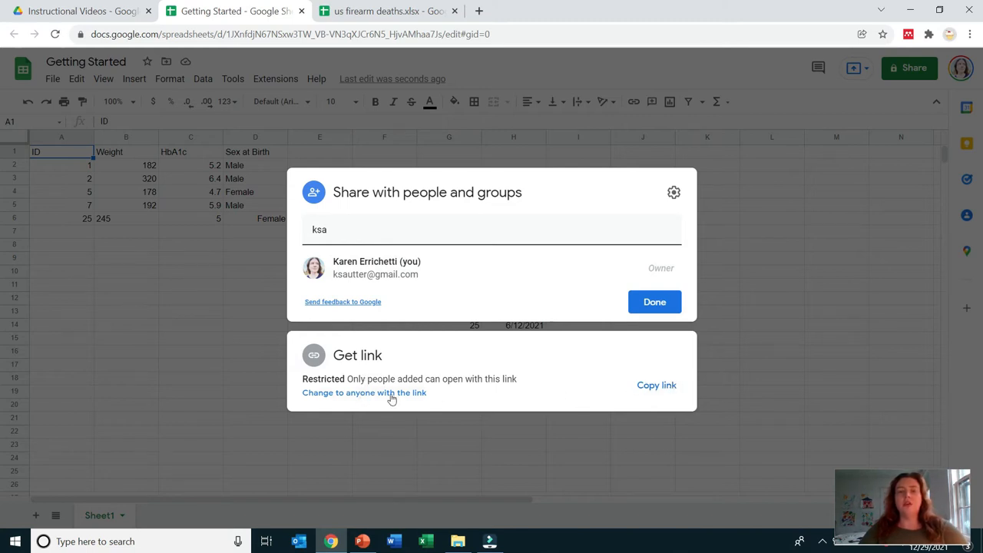
- Set the link access to Anyone with the link, switch it to Restricted, and set it back to Anyone with the link
click(327, 394)
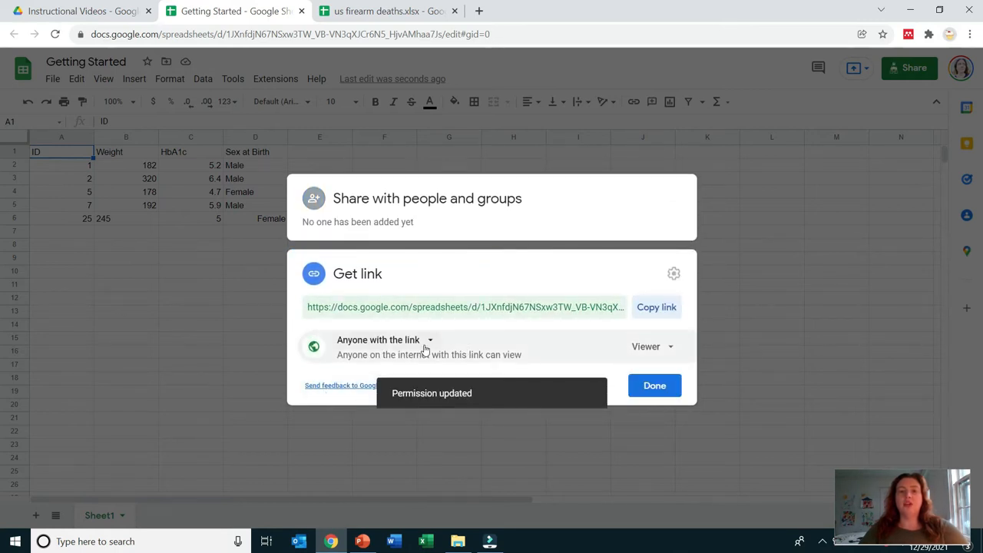
click(422, 344)
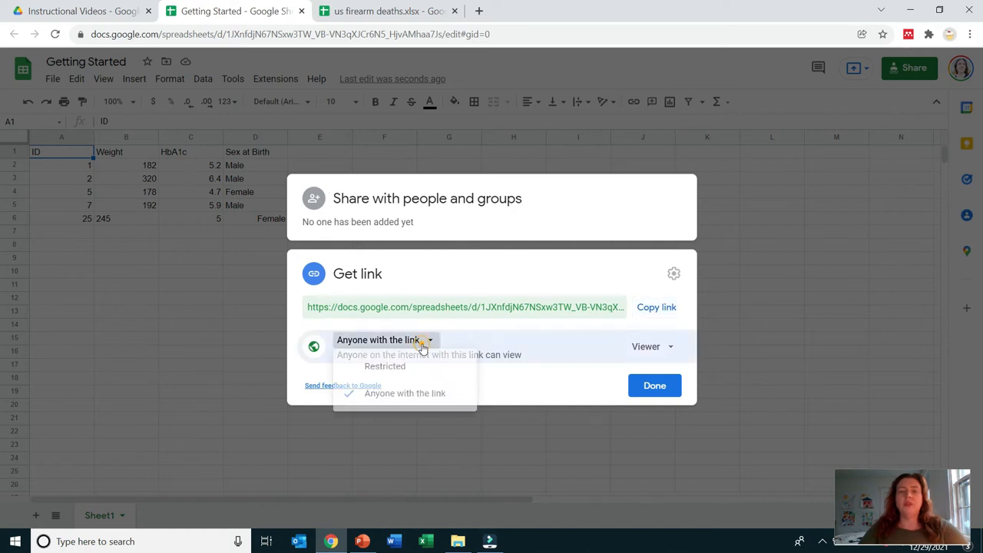
click(393, 368)
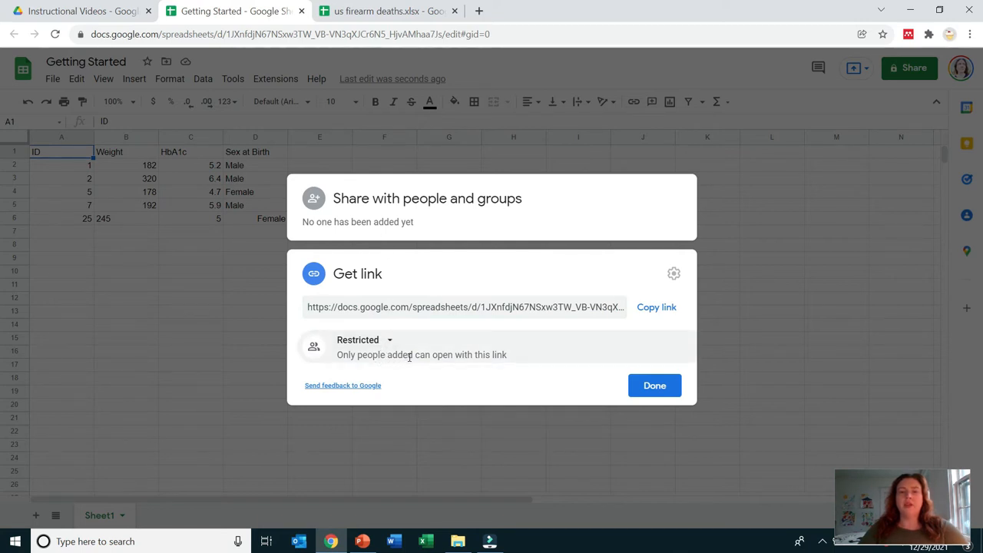
click(389, 340)
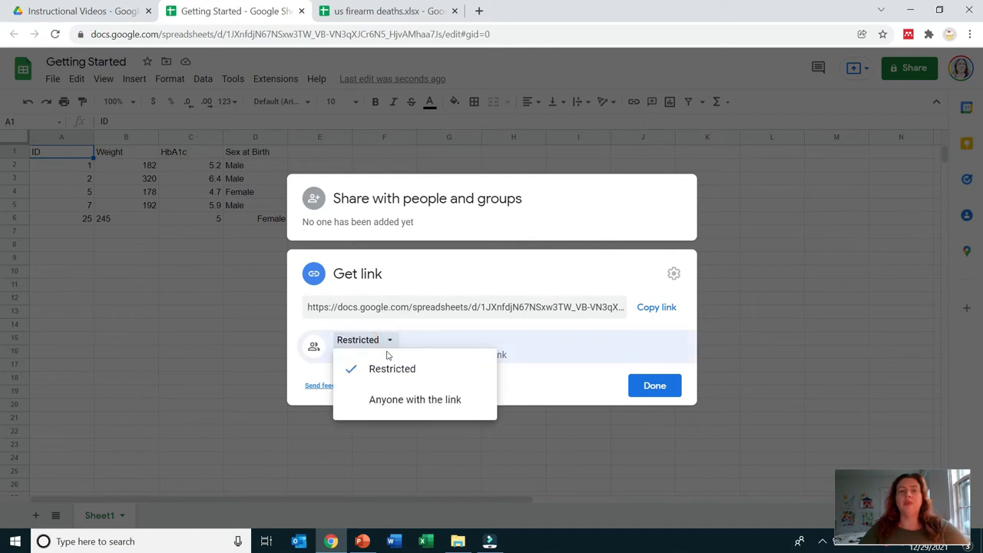
click(397, 398)
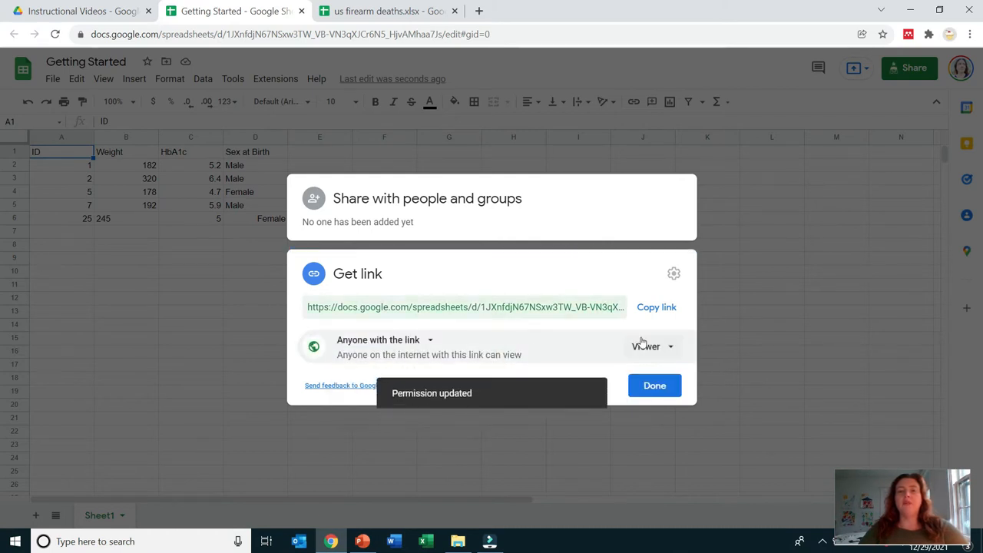
- Give anyone with the link the Editor role, and copy the sharing link before closing the sharing settings
click(671, 348)
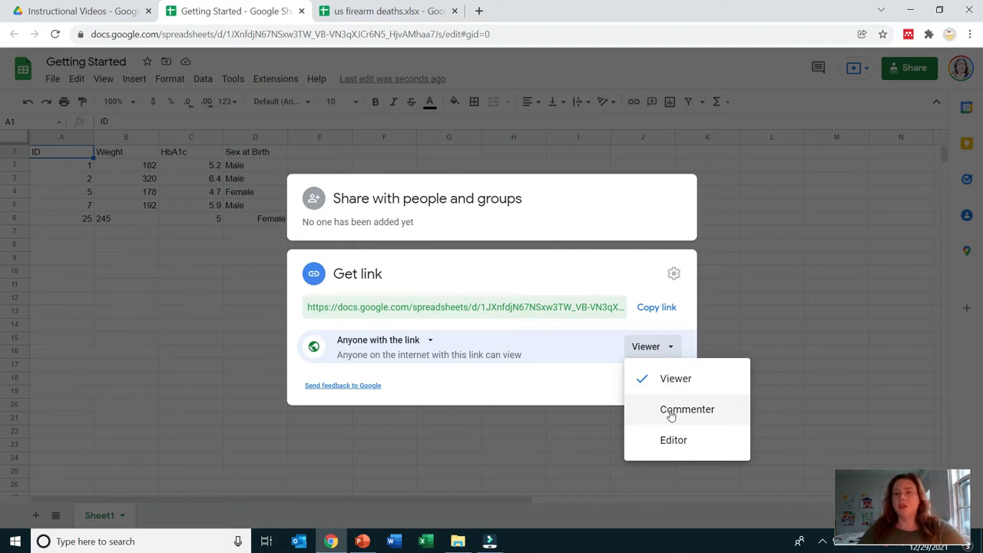
click(673, 441)
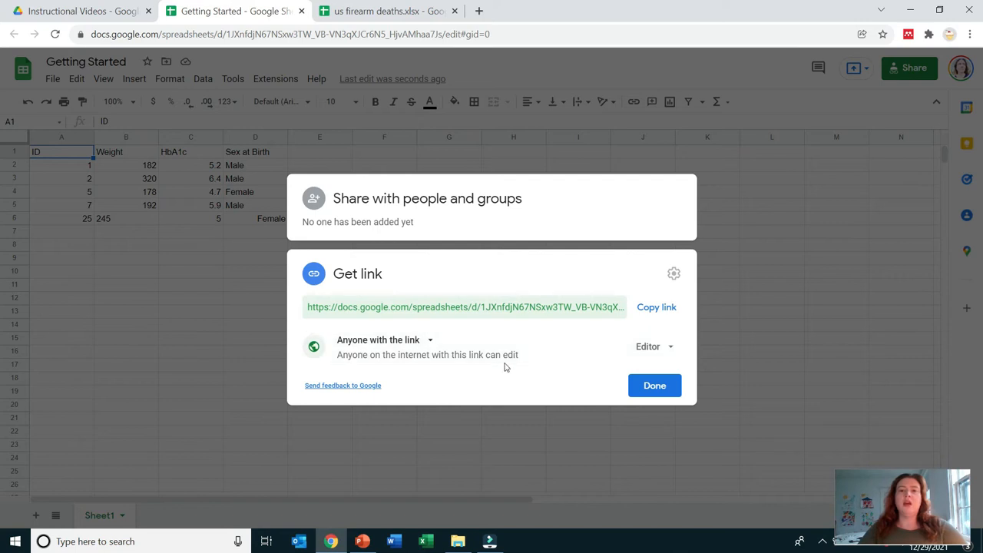
click(670, 312)
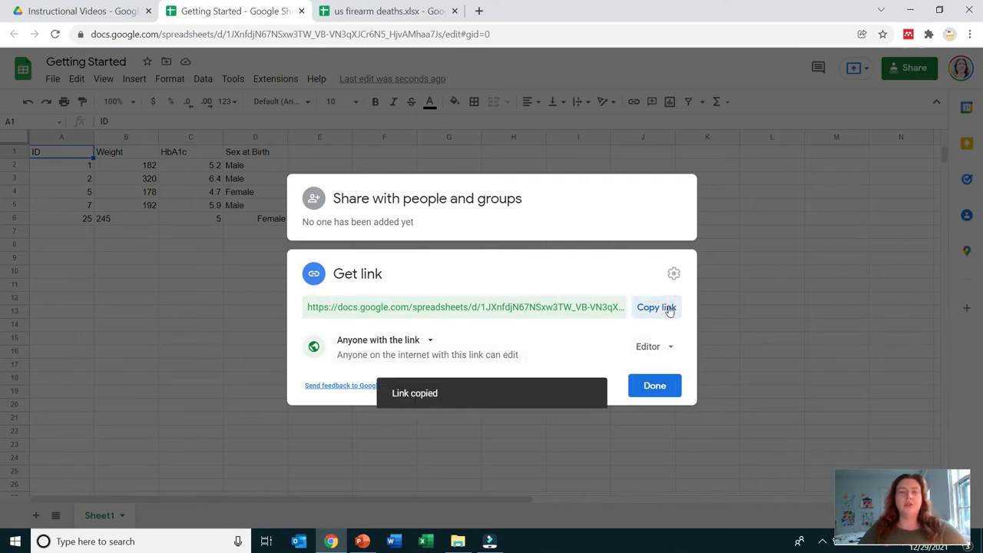
click(668, 393)
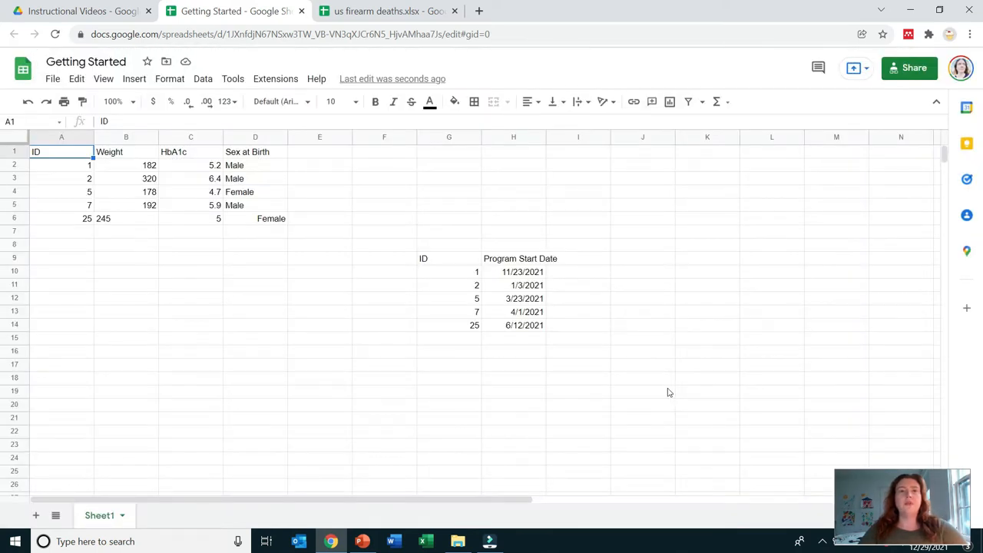
click(669, 393)
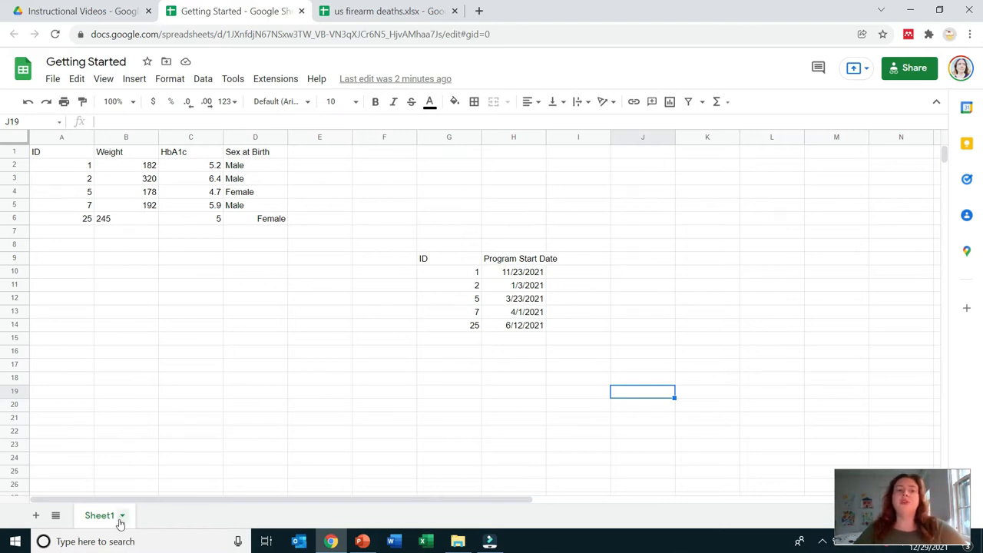
- View the list of all sheets in Getting Started and add a new blank sheet after Sheet1
click(56, 516)
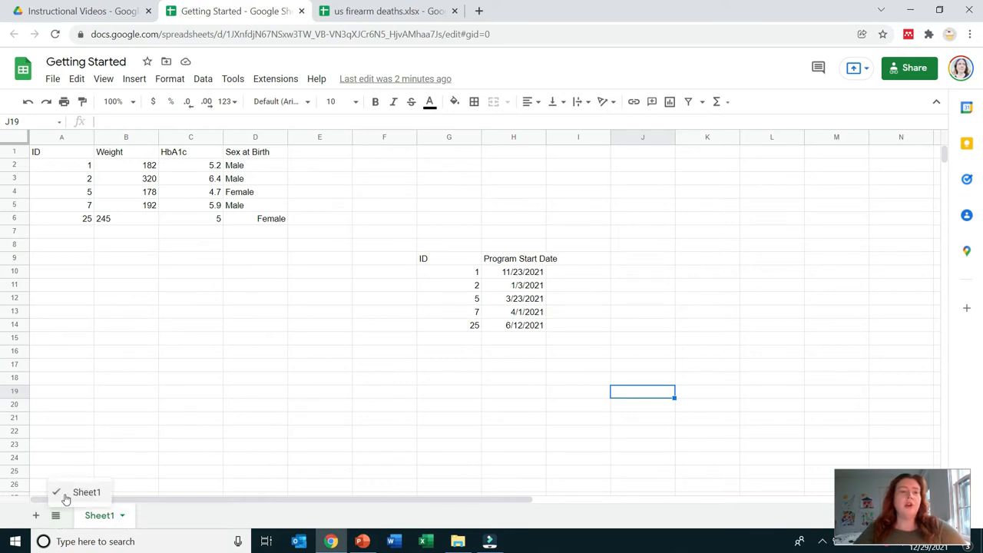
click(152, 475)
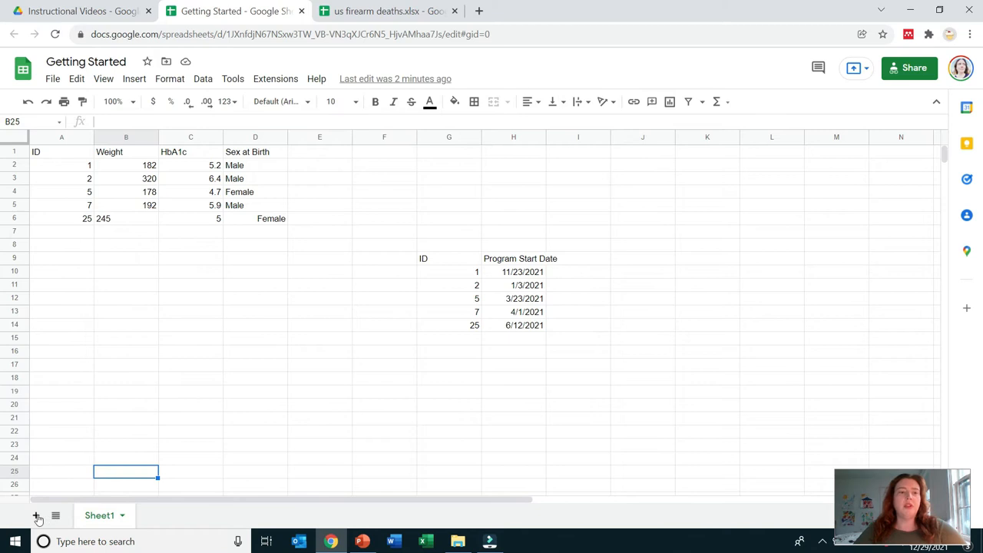
click(36, 516)
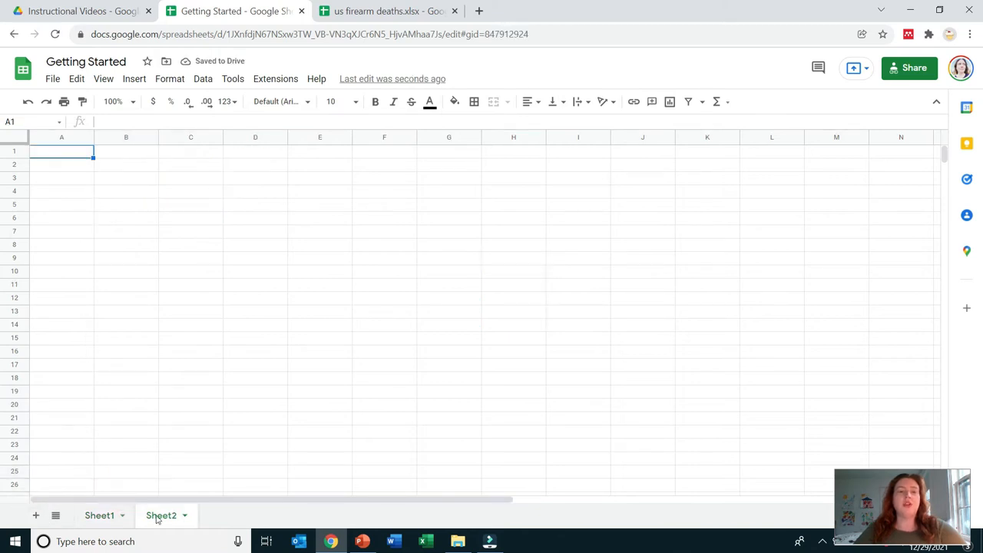
- Add a new sheet after Sheet2 and rename it People
click(36, 517)
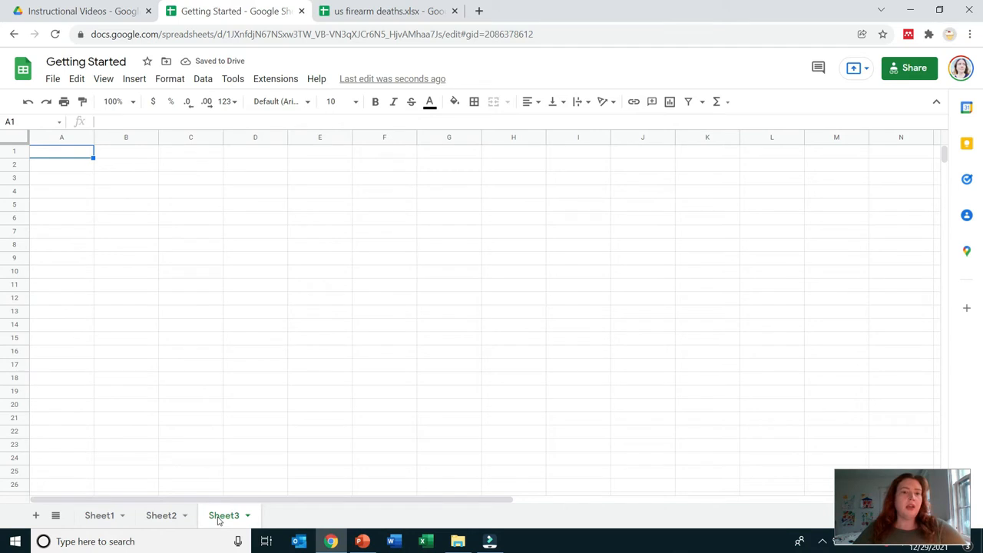
double_click(219, 517)
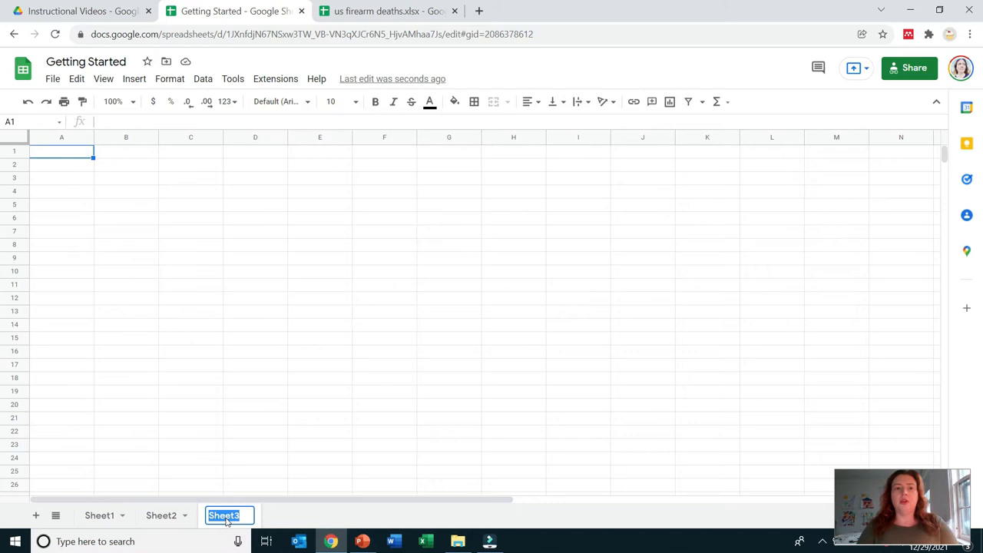
text(People)
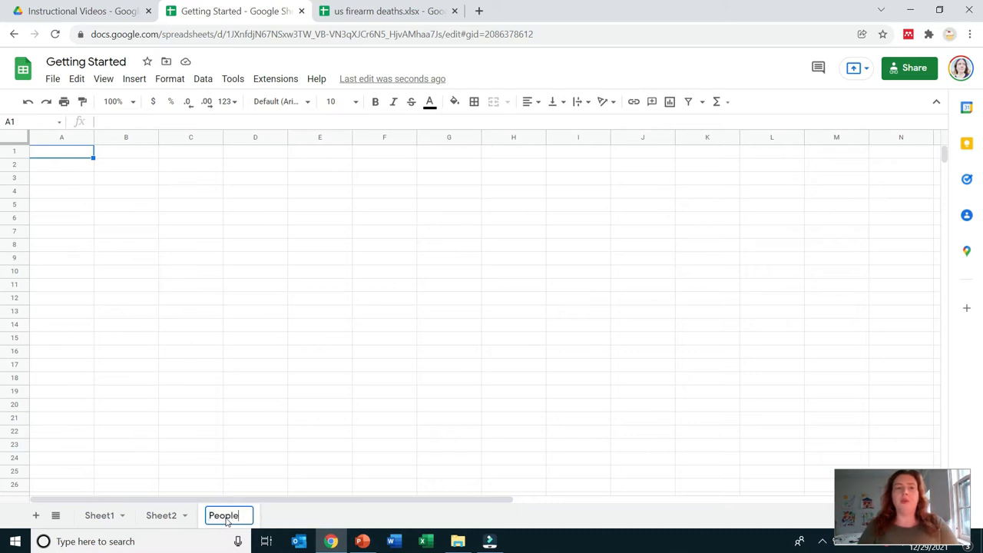
key(Return)
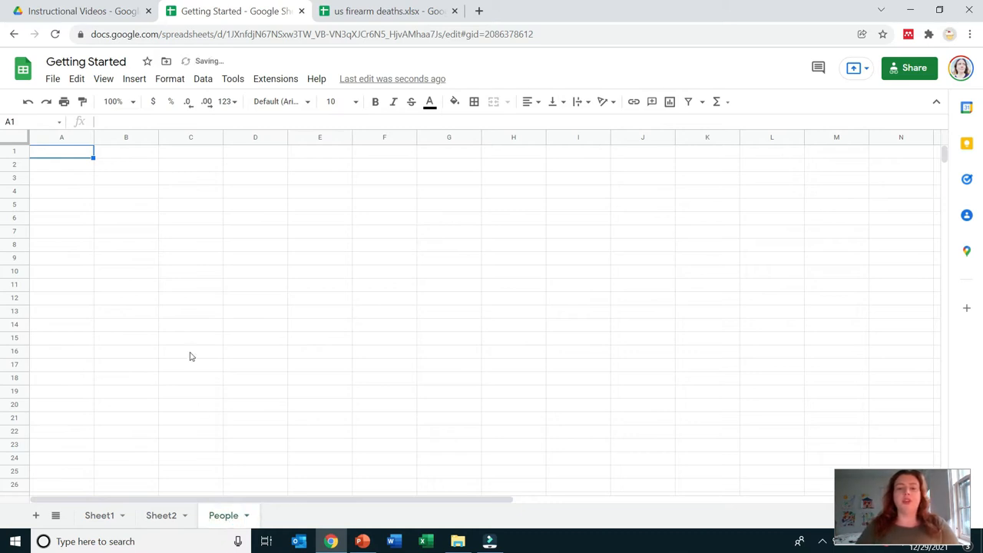
- Fill cells A1 through A6 of the People sheet with six people's first names, one per row
text(Karen)
key(Return)
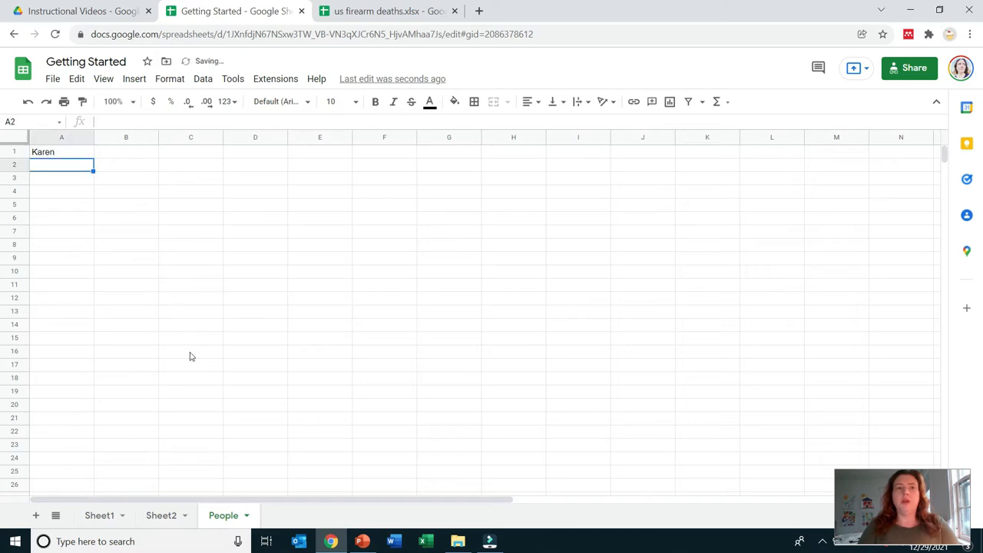
text(Anita)
key(Return)
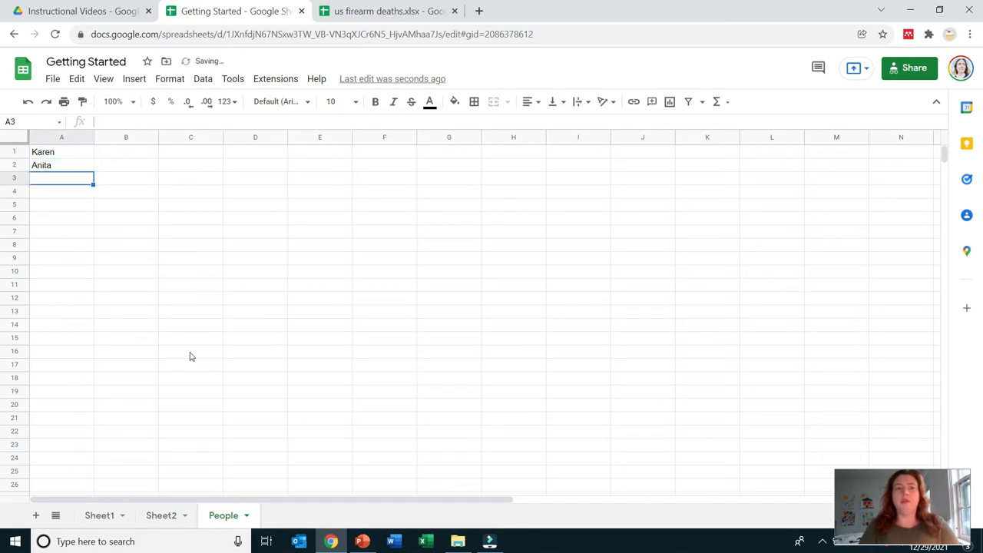
text(Shalini)
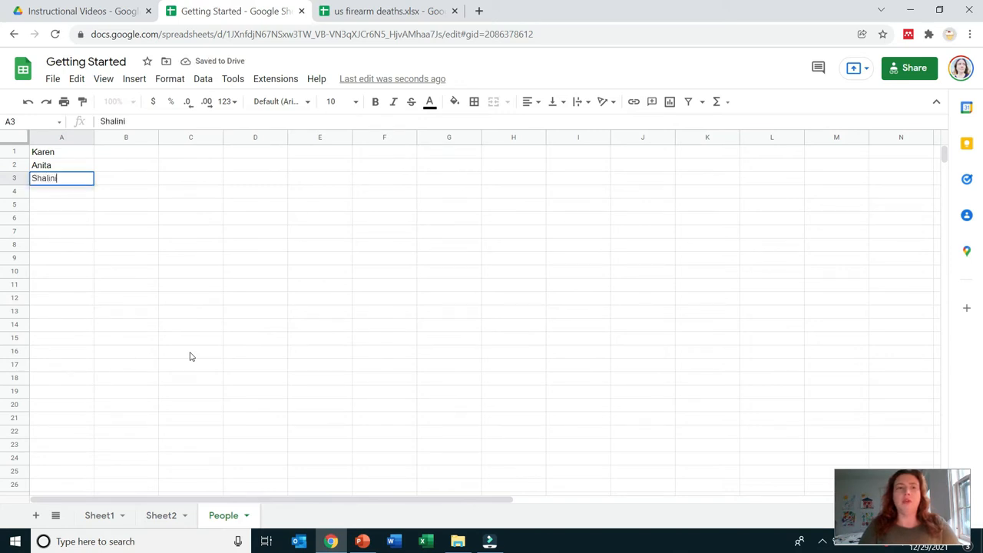
key(Return)
text(Susan)
key(Return)
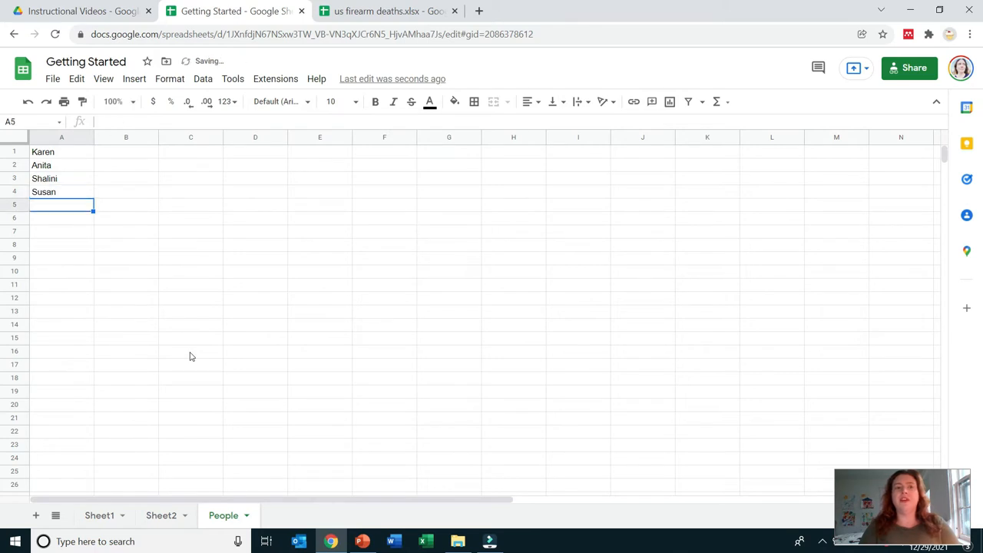
text(Angie)
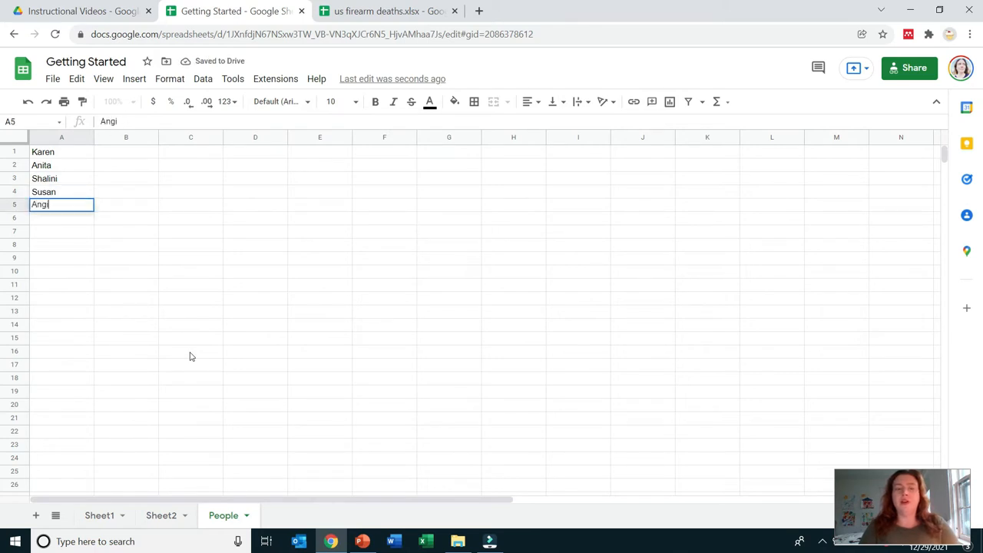
key(Return)
text(Mau)
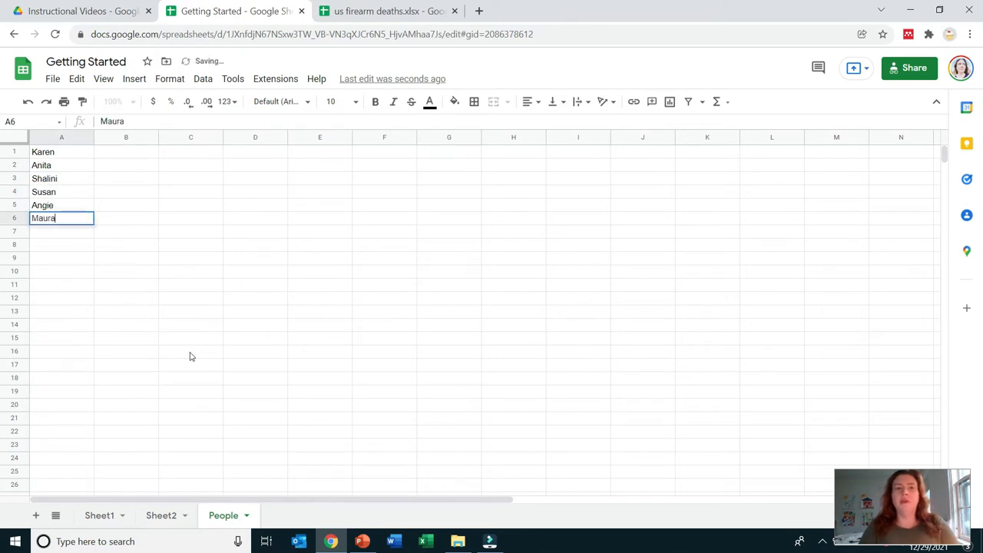
text(ra)
key(Return)
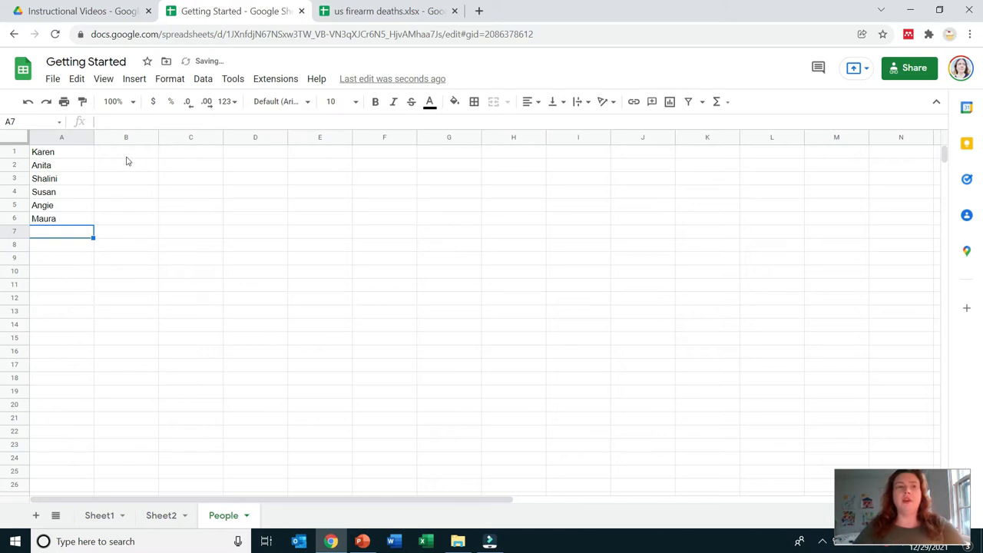
- Rename Sheet2 as Color
double_click(225, 519)
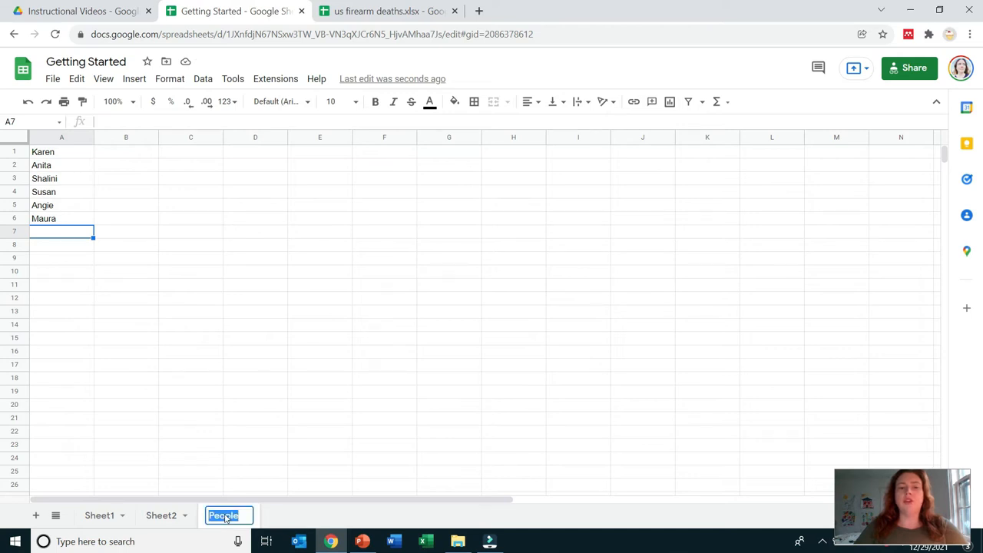
double_click(166, 516)
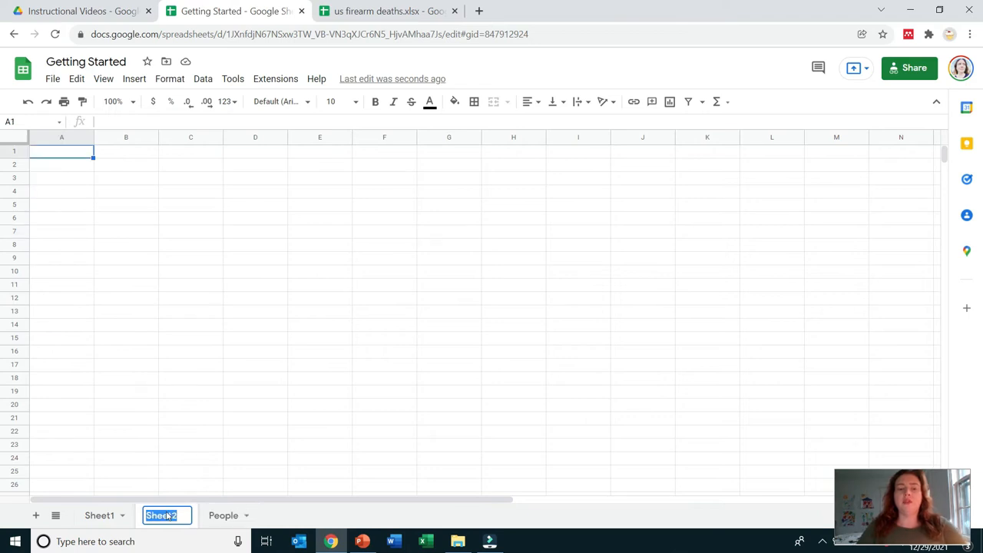
text(Color)
key(Return)
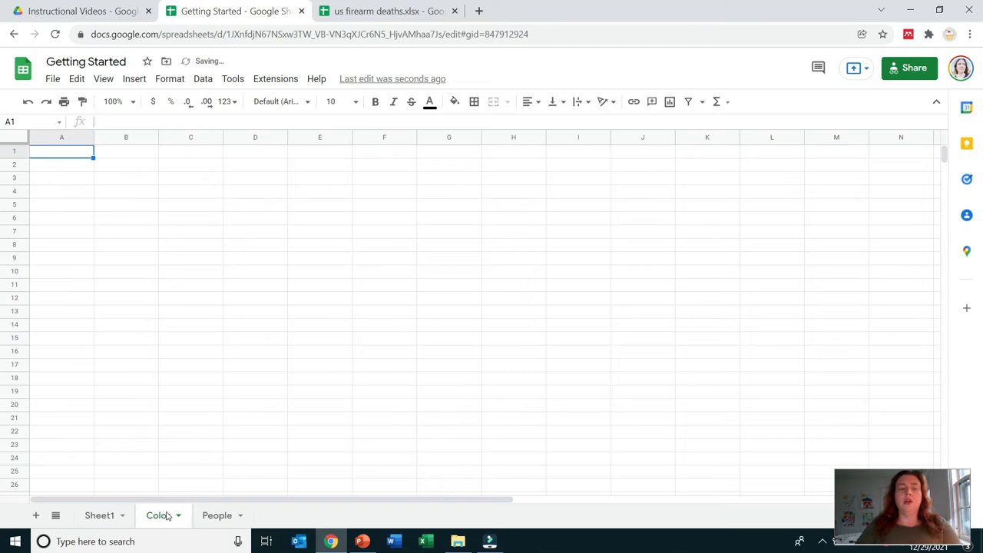
- List Red, Blue, Yellow, Green and Purple in cells A1 through A5 of the Color sheet
text(Red)
key(Return)
text(Blue)
key(Return)
text(Y)
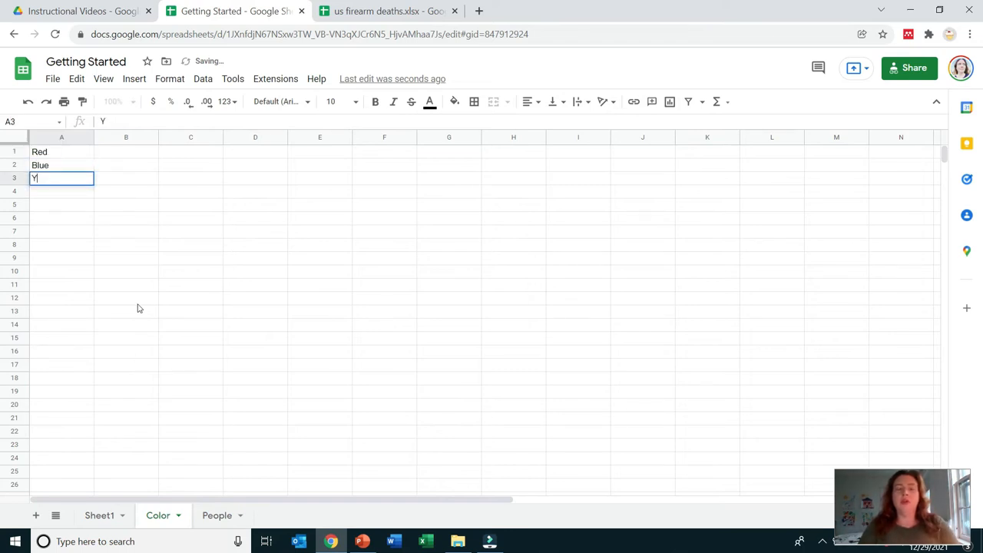
text(ellow)
key(Return)
text(Green)
key(Return)
text(Purple)
key(Return)
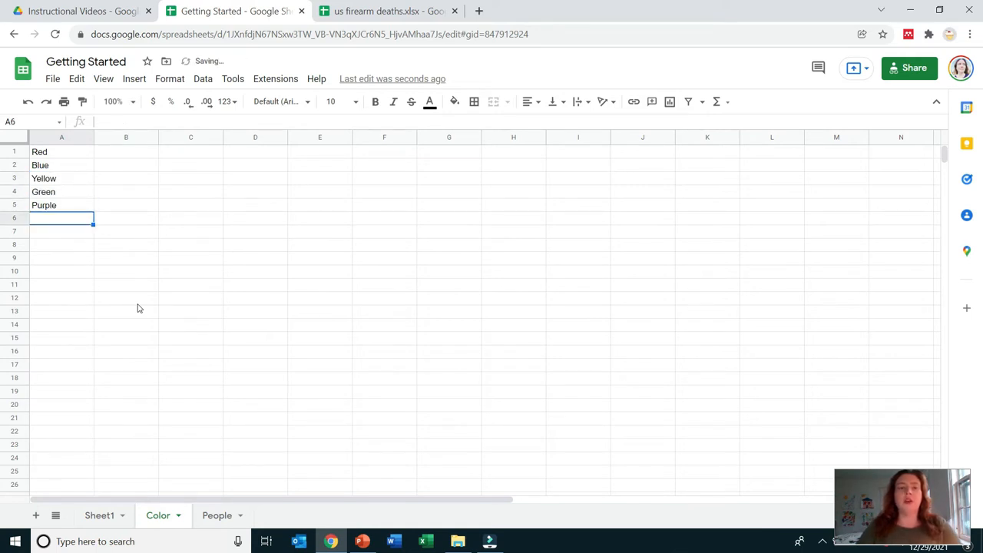
- Rename Sheet1 as Primary and view the list of all sheets in the spreadsheet
click(100, 517)
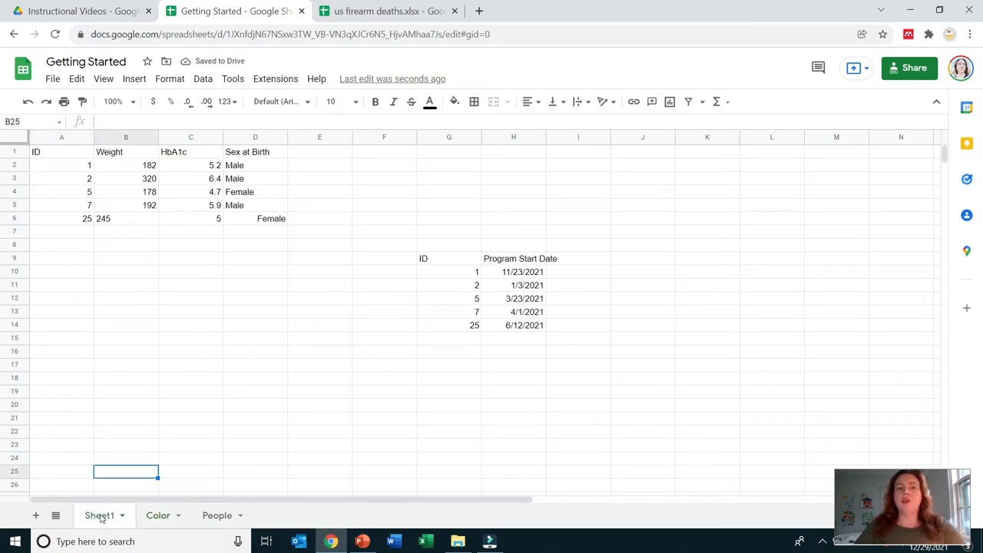
double_click(101, 518)
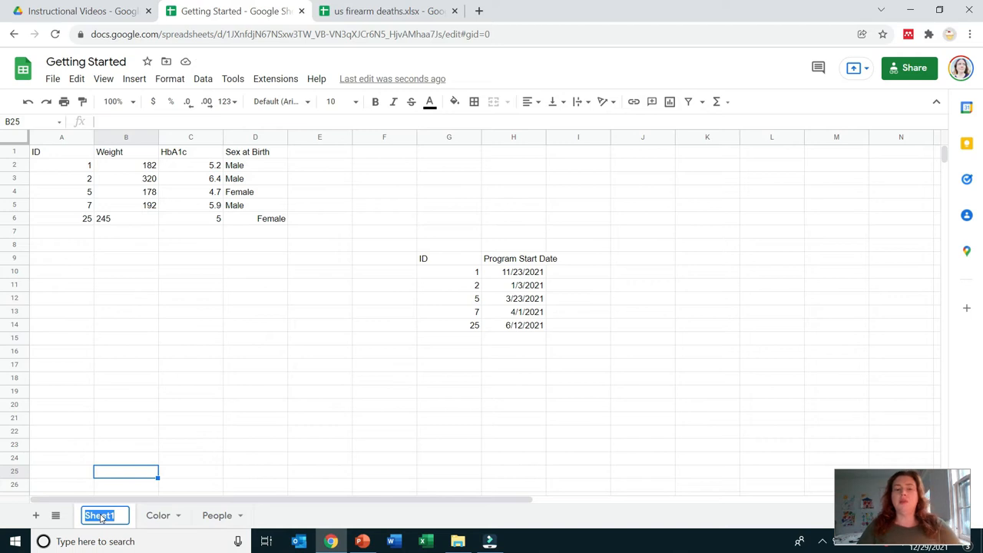
text(Primary)
key(Return)
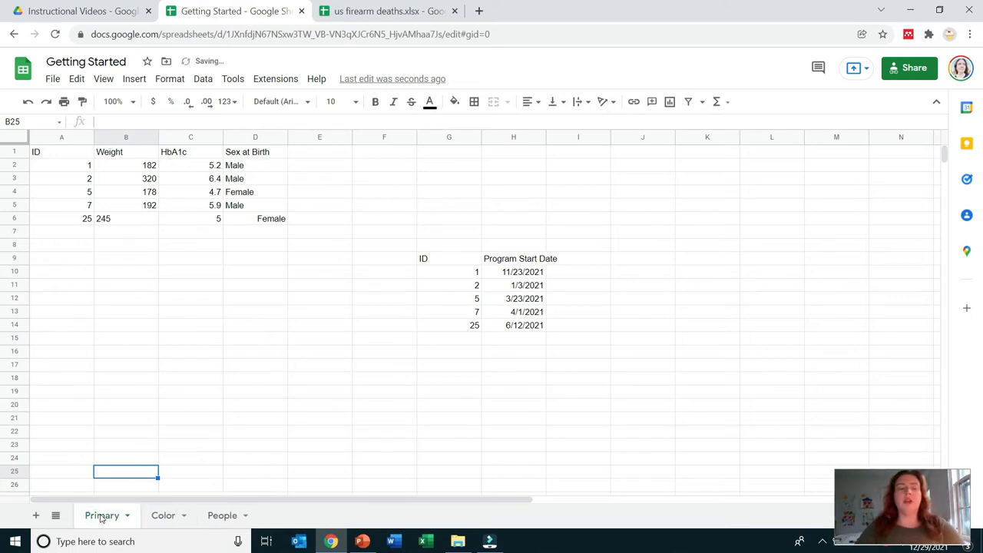
click(56, 516)
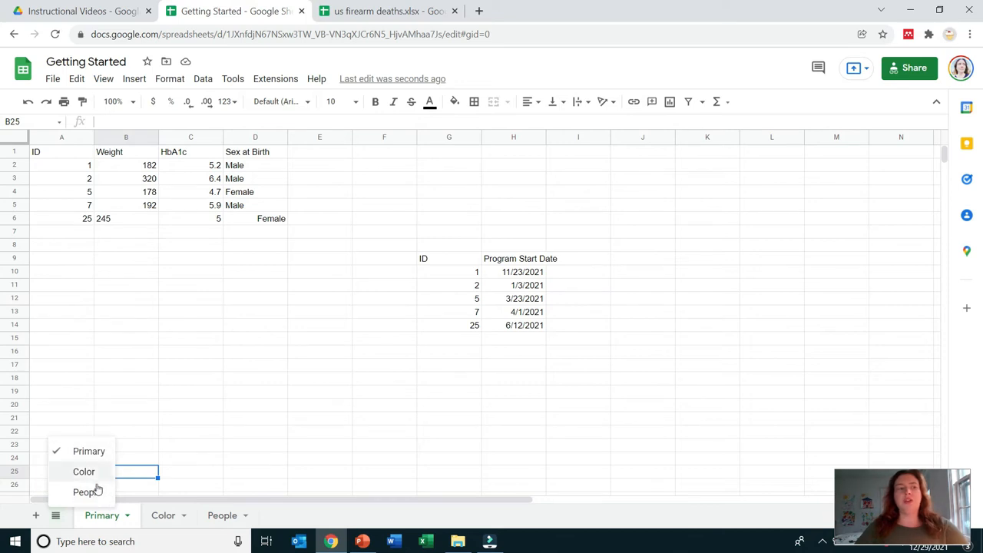
click(209, 419)
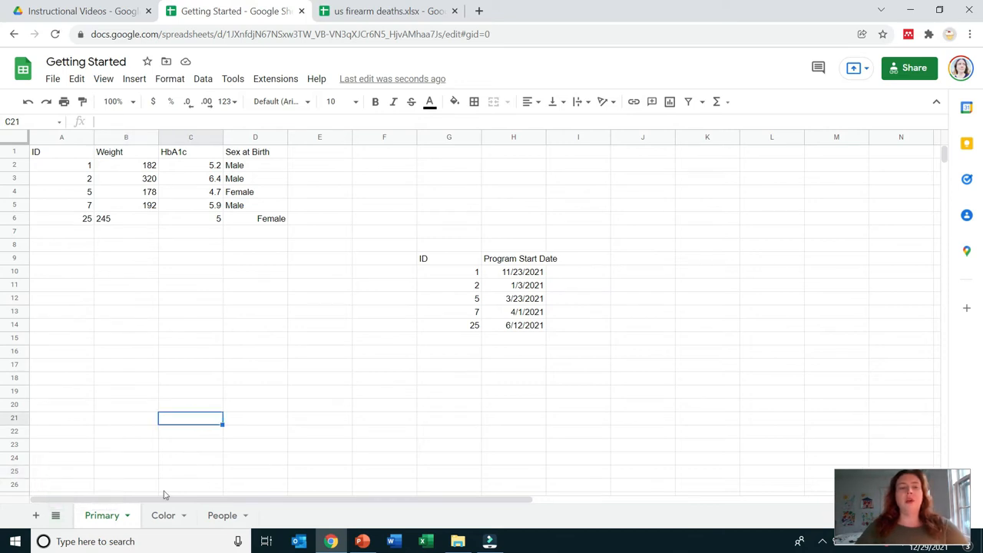
- Duplicate the Primary sheet within the same spreadsheet
click(128, 516)
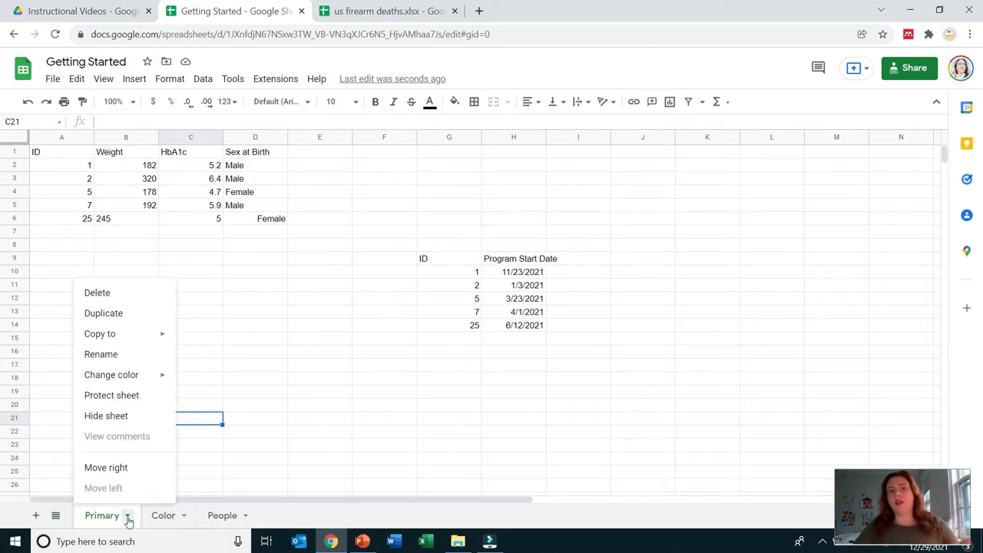
click(105, 316)
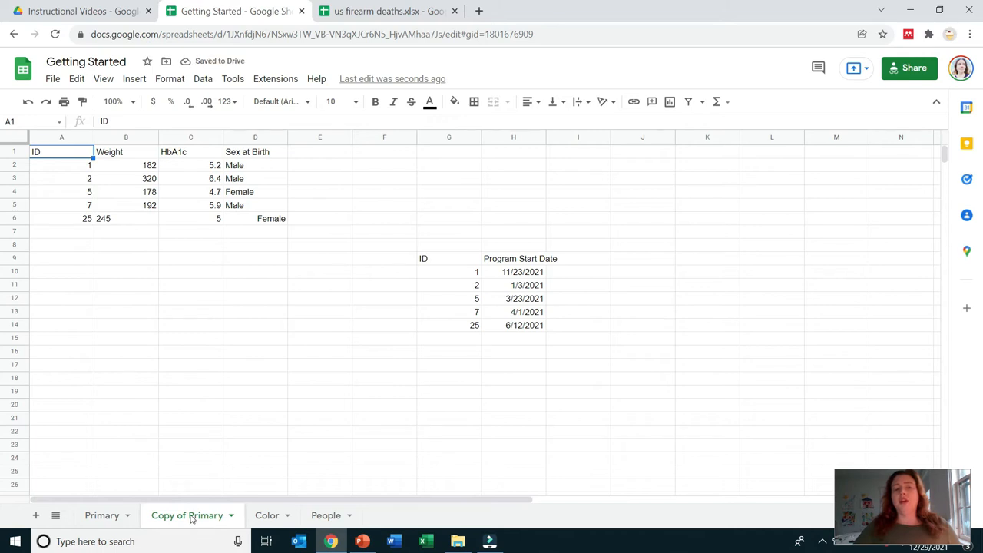
drag(192, 520, 171, 516)
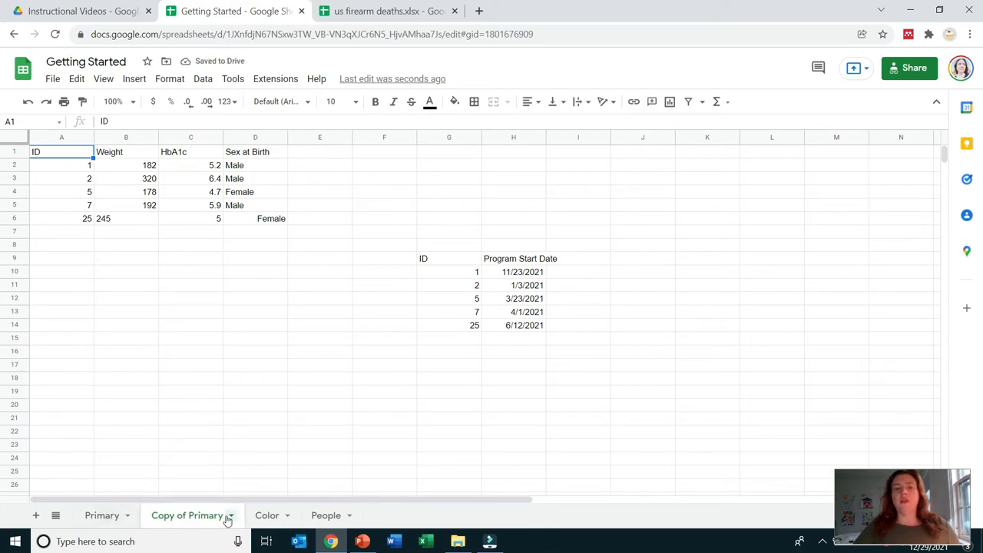
- Set the tab color of the Copy of Primary sheet to magenta and compare it with the other sheet tabs
click(231, 516)
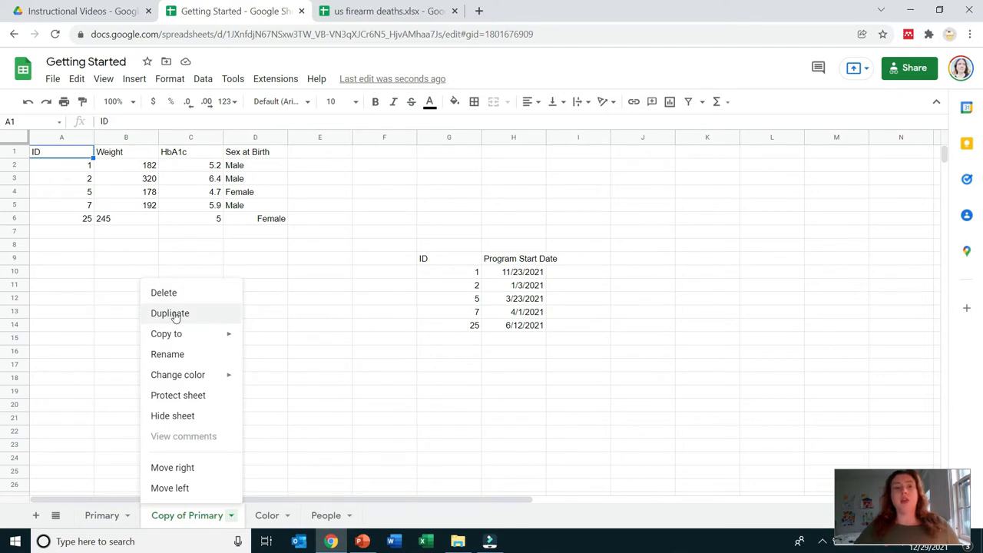
mouse_move(177, 340)
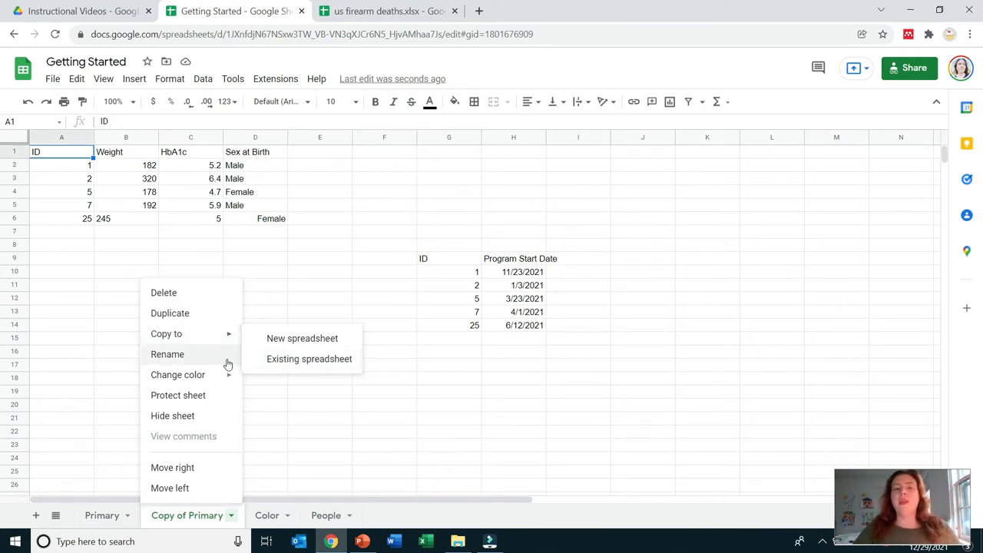
mouse_move(203, 376)
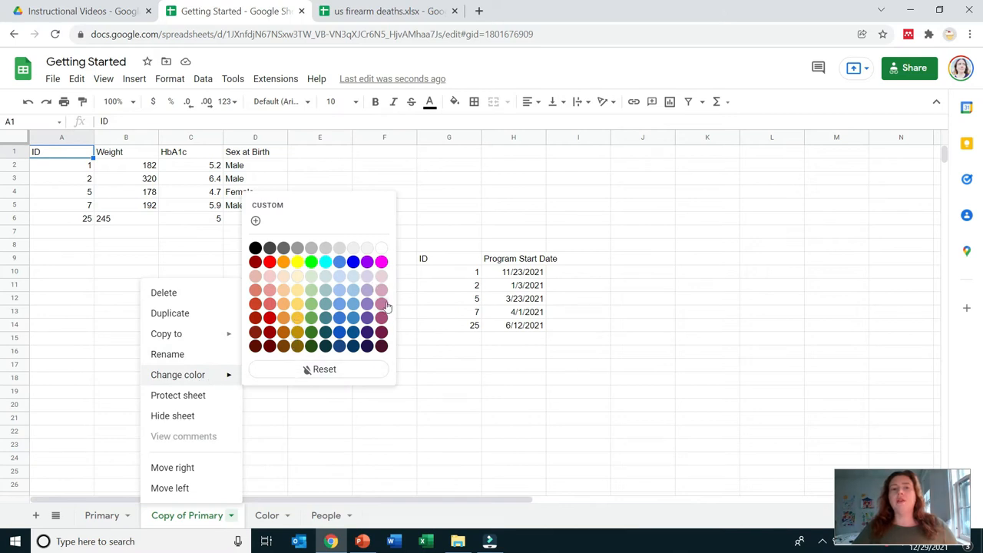
click(382, 262)
click(262, 516)
click(109, 520)
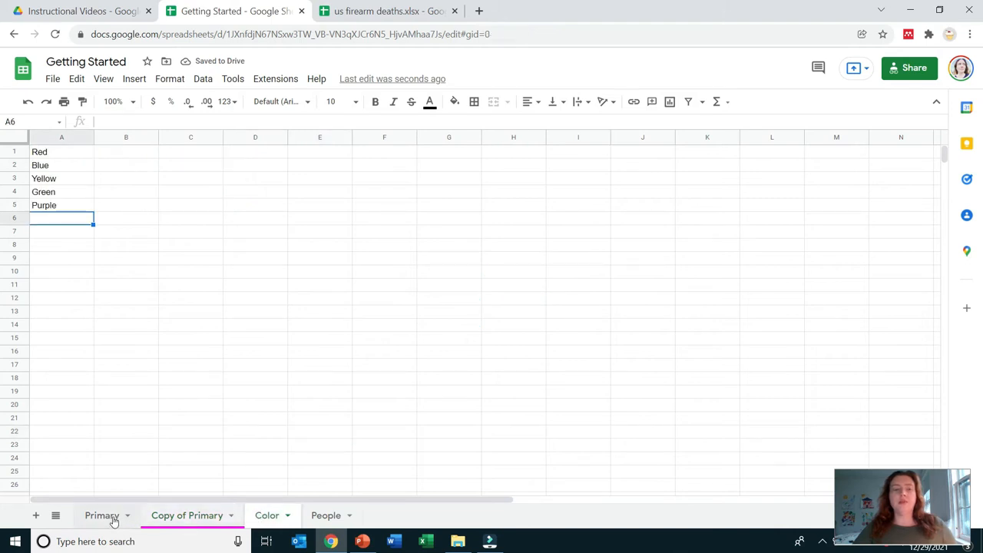
click(184, 520)
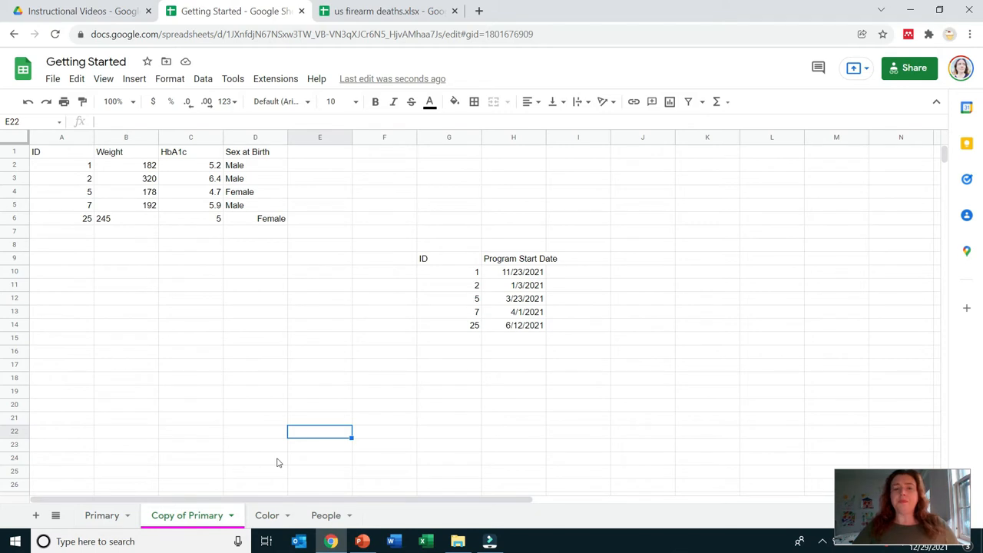
click(212, 437)
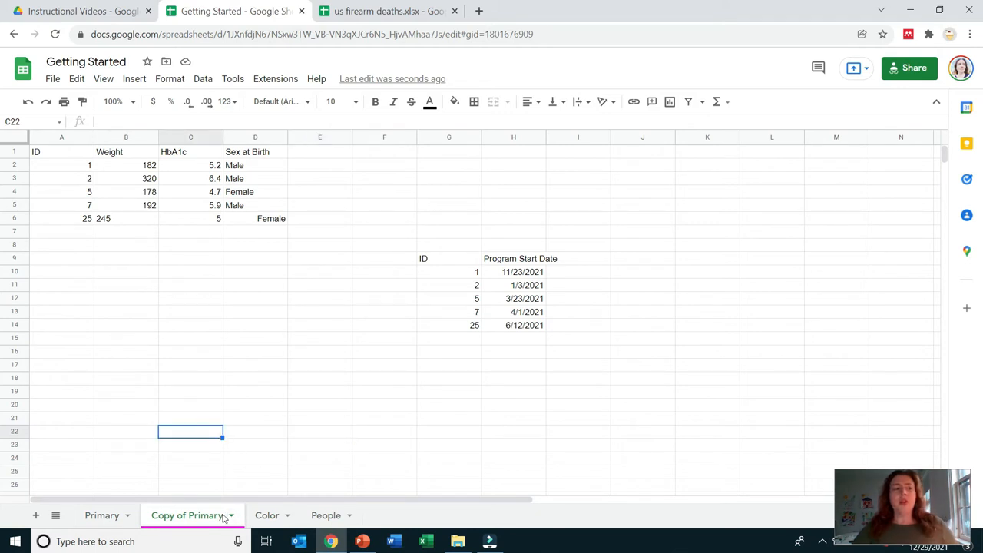
- Move the Copy of Primary sheet past Color and People to the end of the sheet order
click(231, 516)
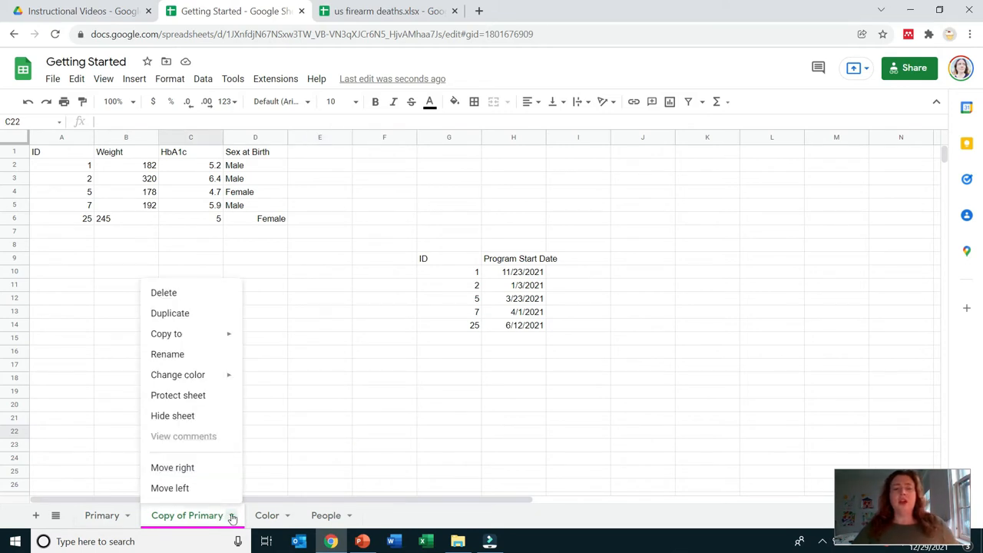
click(185, 468)
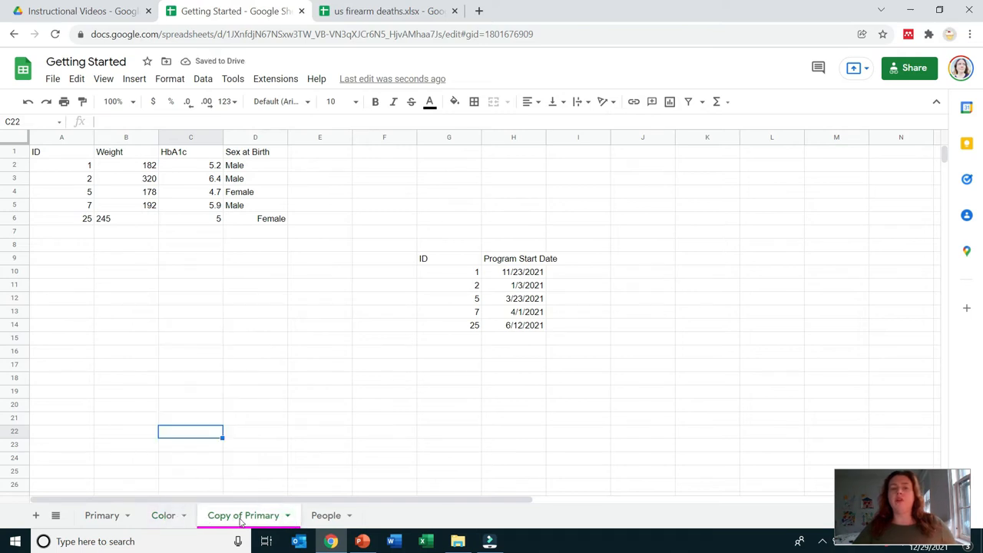
drag(243, 518, 299, 525)
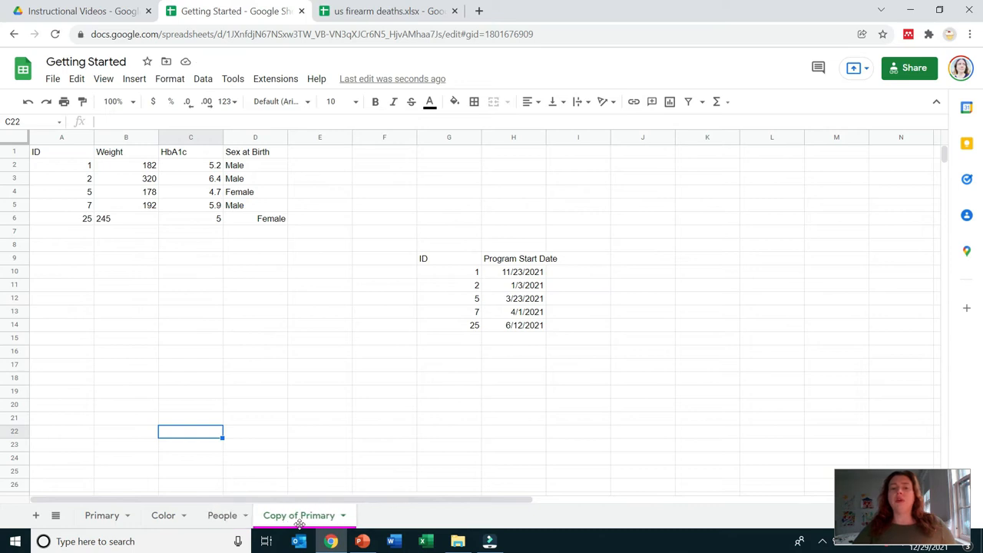
- View the protection settings and the other available options for the Copy of Primary sheet
click(348, 516)
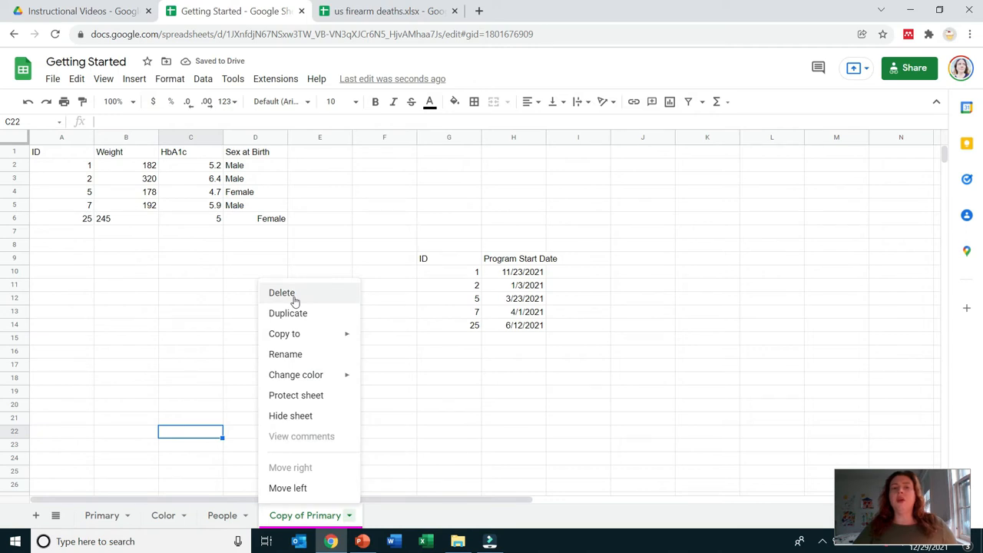
click(309, 397)
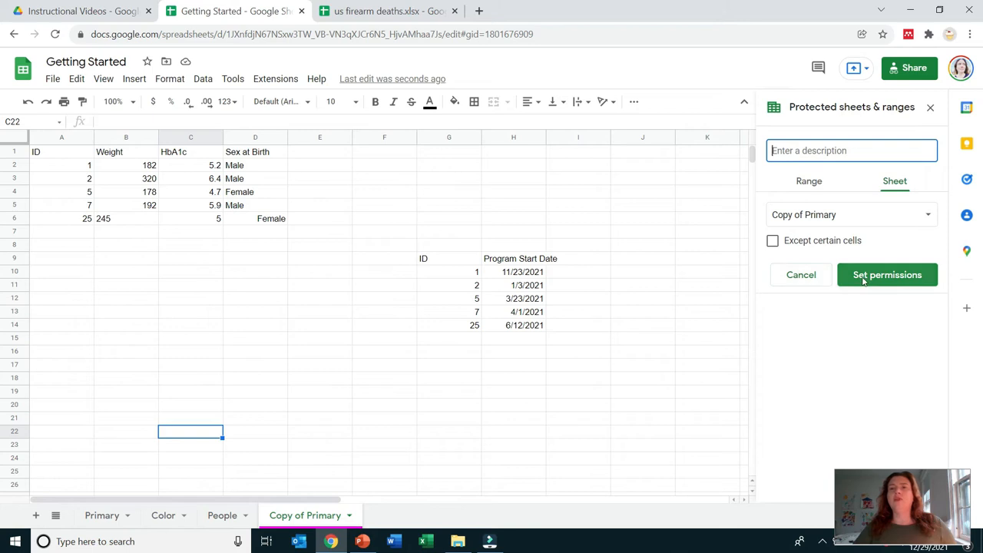
click(935, 110)
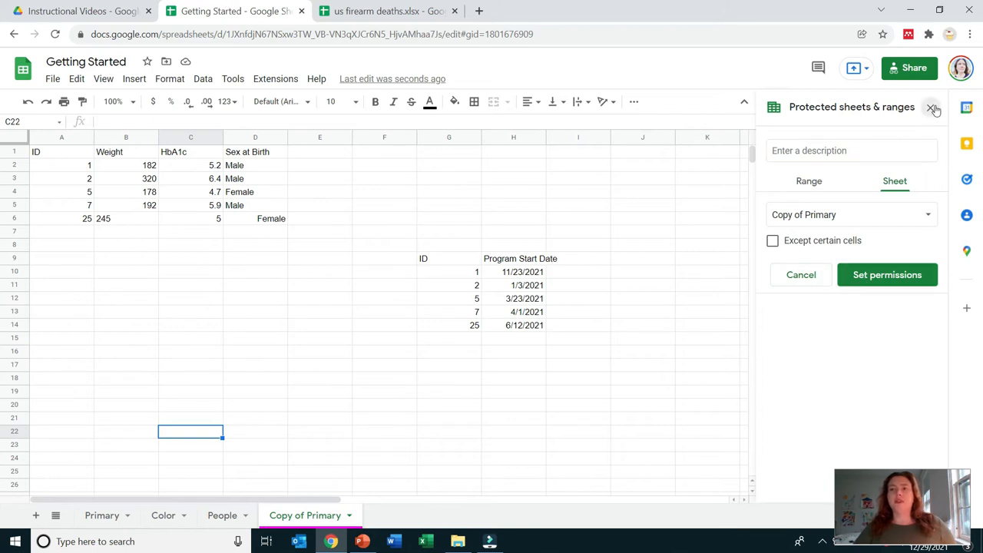
click(348, 516)
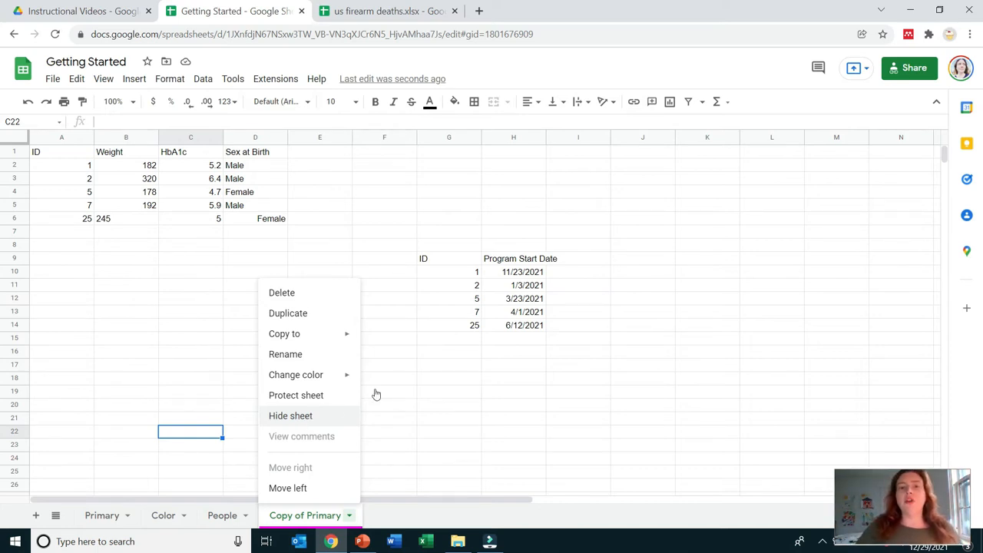
click(423, 391)
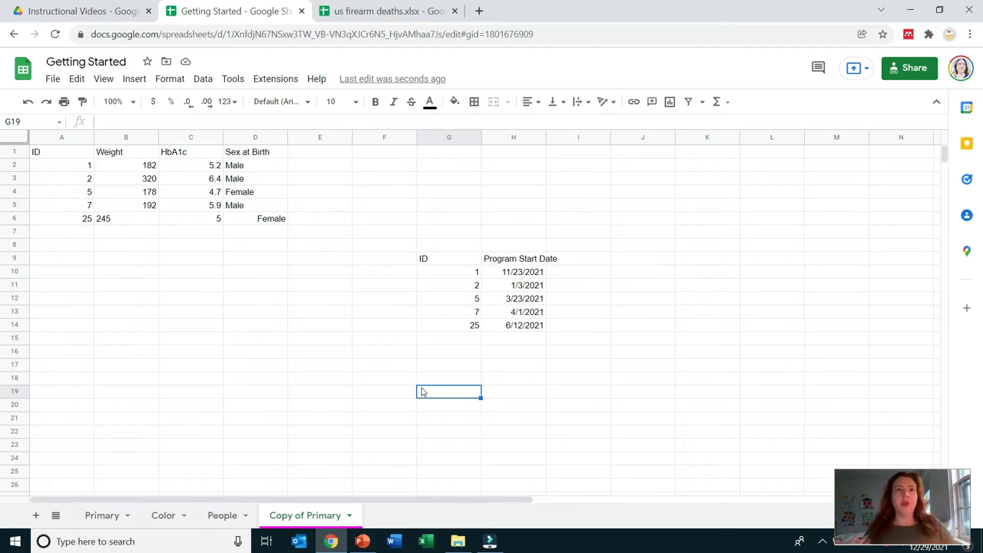
click(285, 262)
click(265, 382)
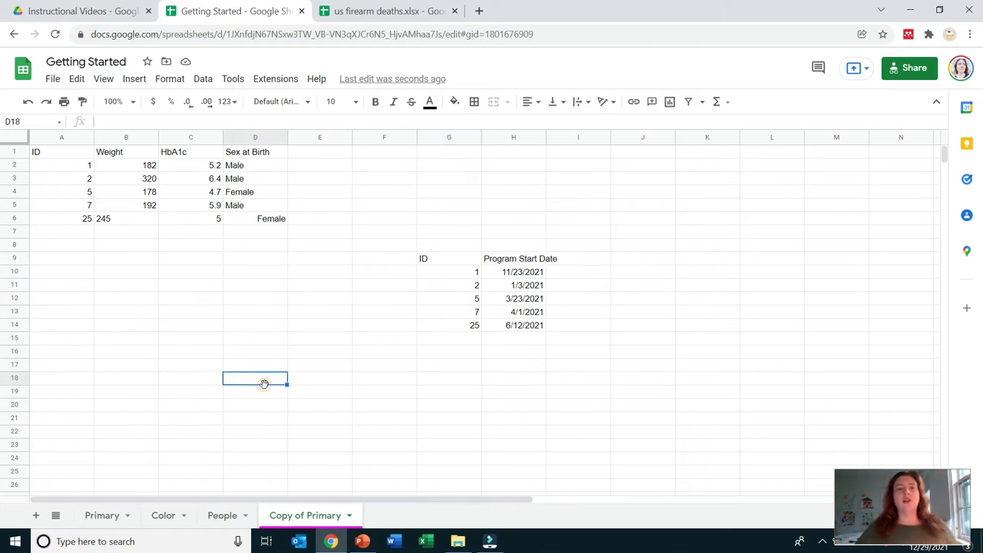
click(191, 451)
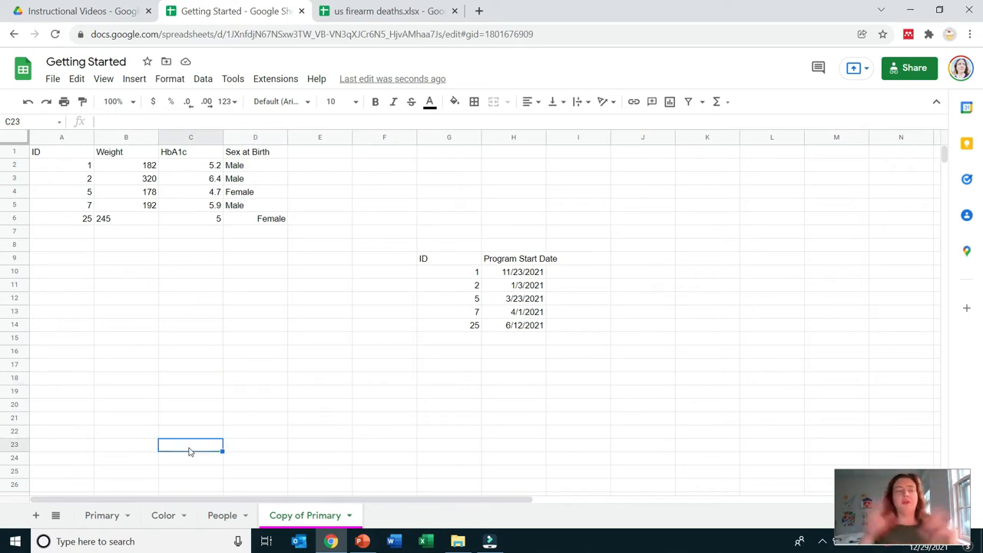
drag(904, 486, 898, 397)
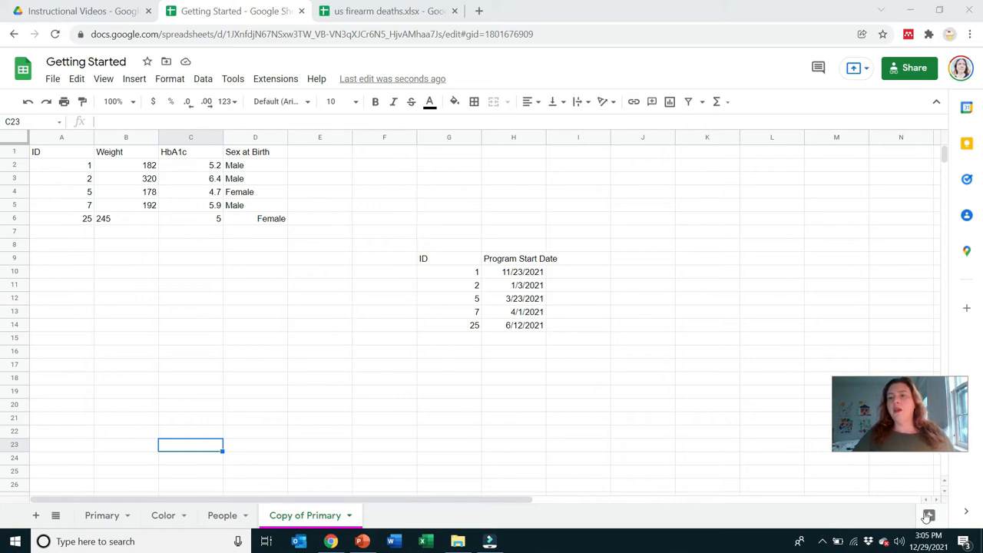
click(192, 500)
mouse_move(192, 501)
mouse_down()
mouse_move(577, 516)
mouse_move(179, 505)
mouse_up()
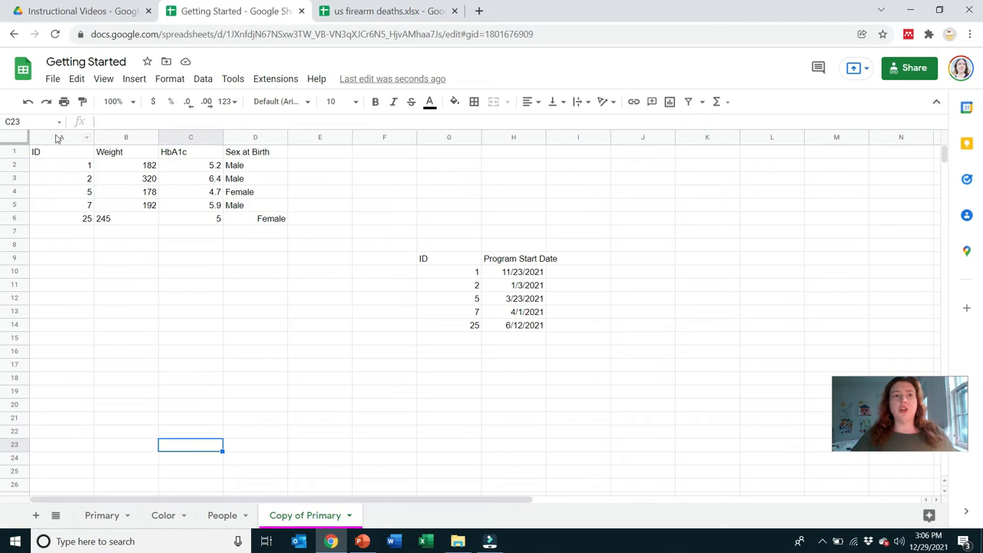
- Select several individual empty cells across the sheet, including F6 and I5
click(165, 285)
click(335, 359)
click(406, 218)
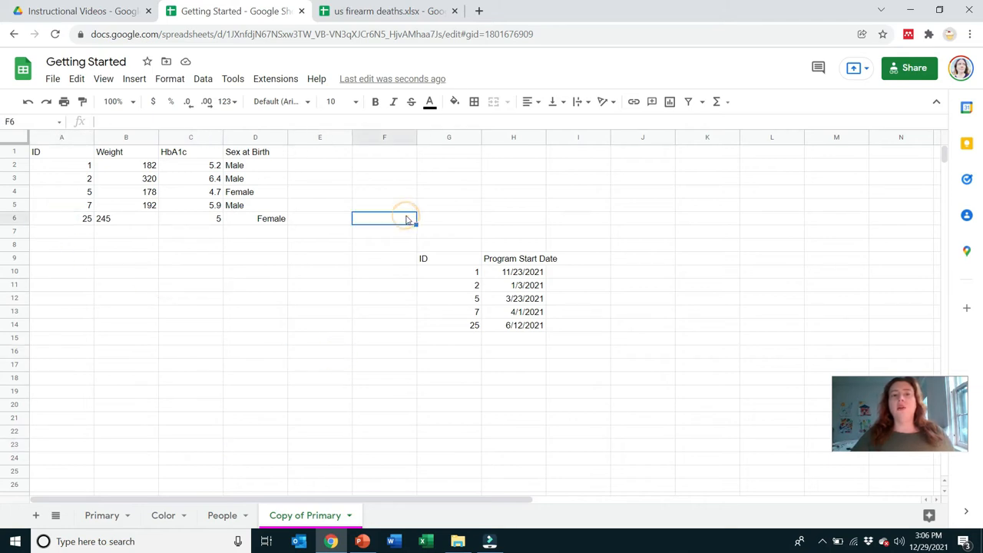
click(466, 217)
click(558, 208)
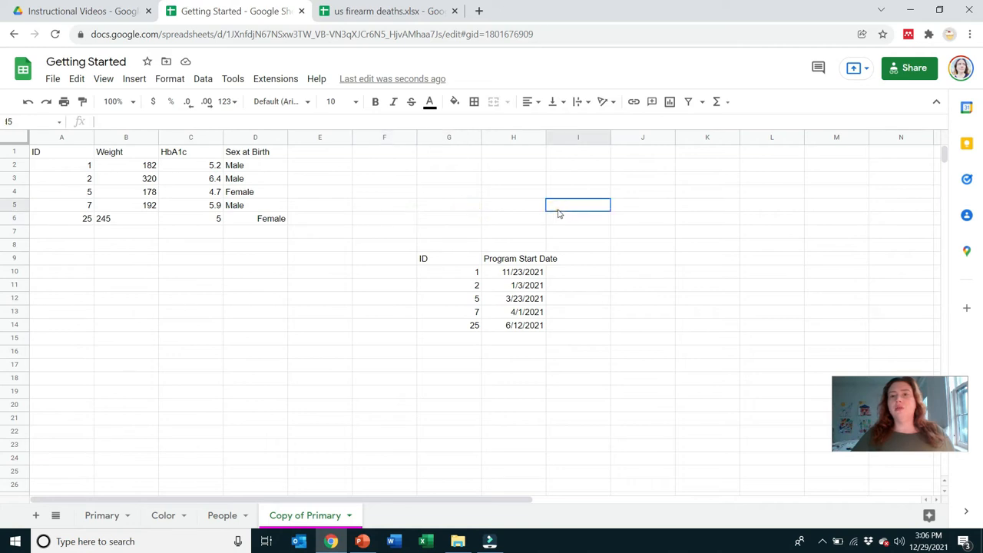
click(567, 228)
- Select column I, row 8 and the entire sheet in turn, and inspect the content of cell A1
click(571, 137)
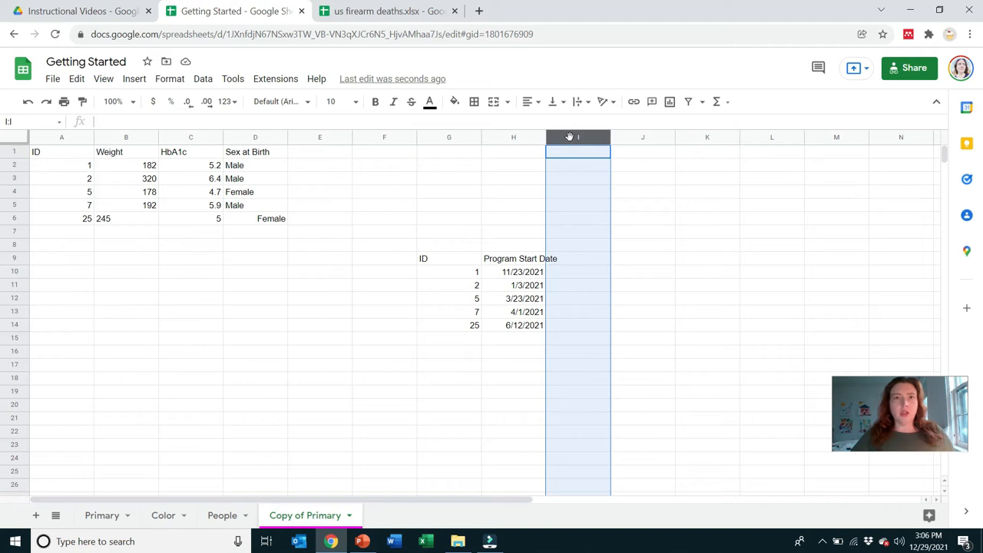
click(17, 244)
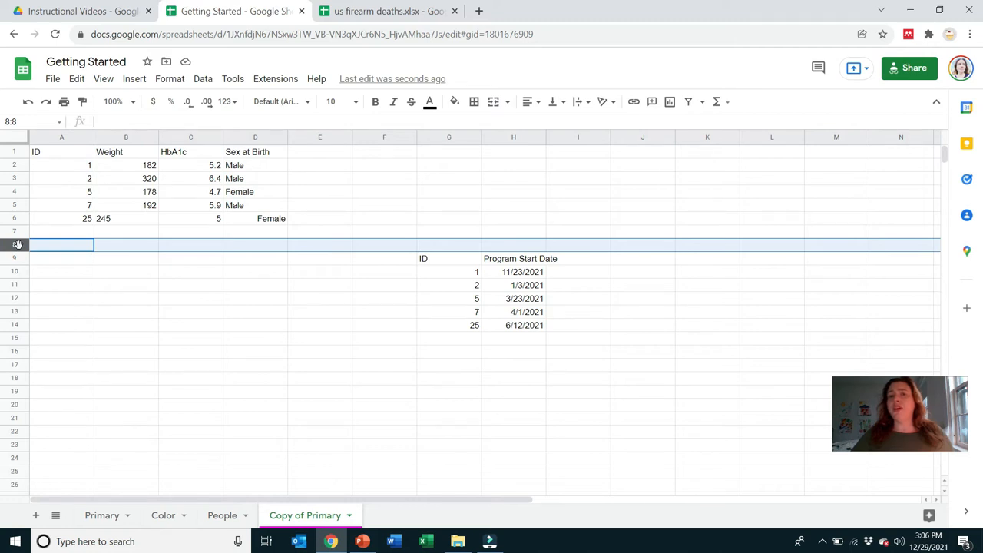
drag(435, 500, 423, 520)
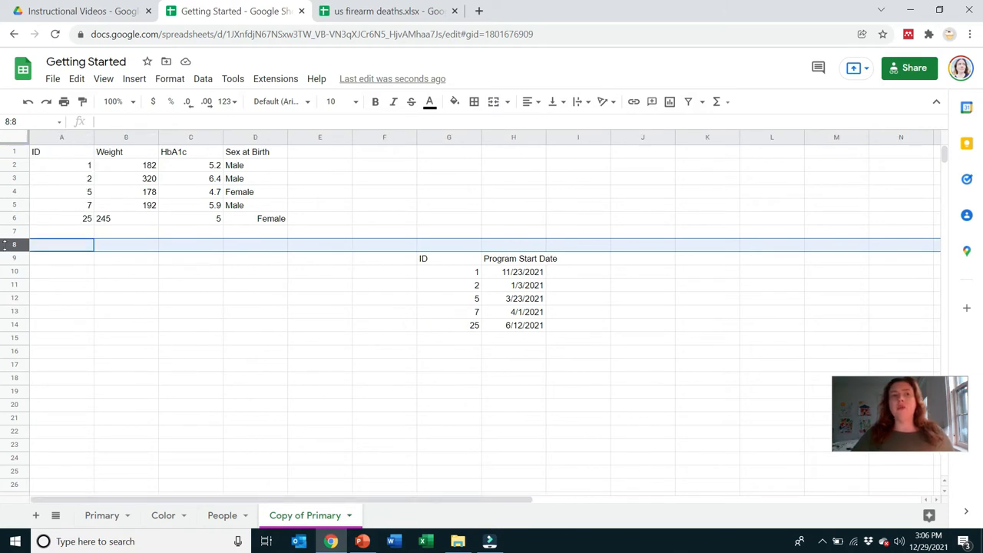
click(12, 139)
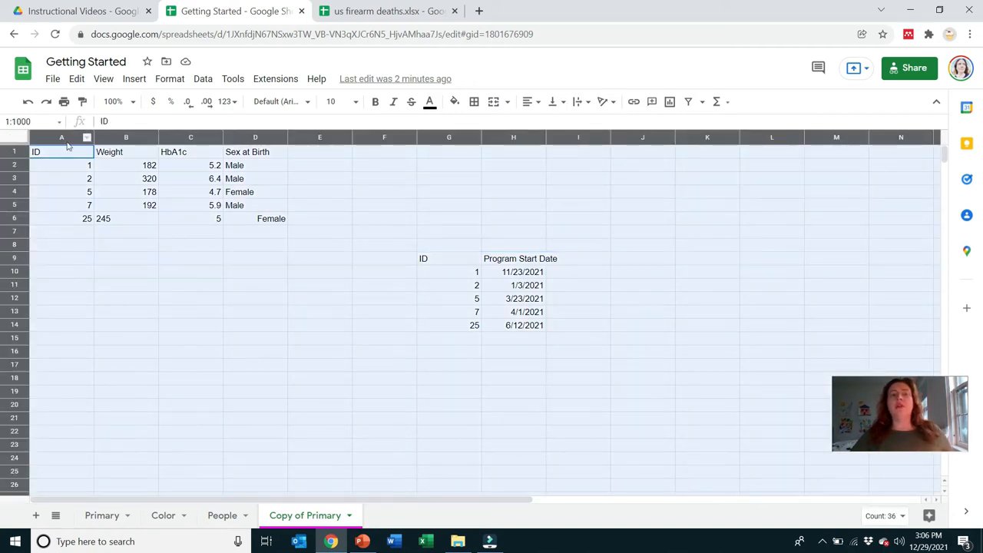
click(110, 122)
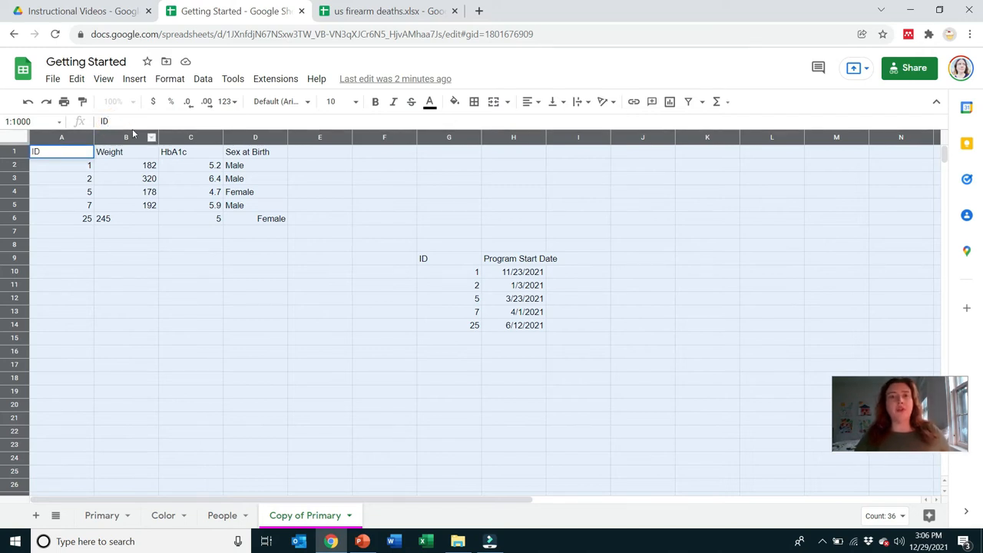
click(473, 193)
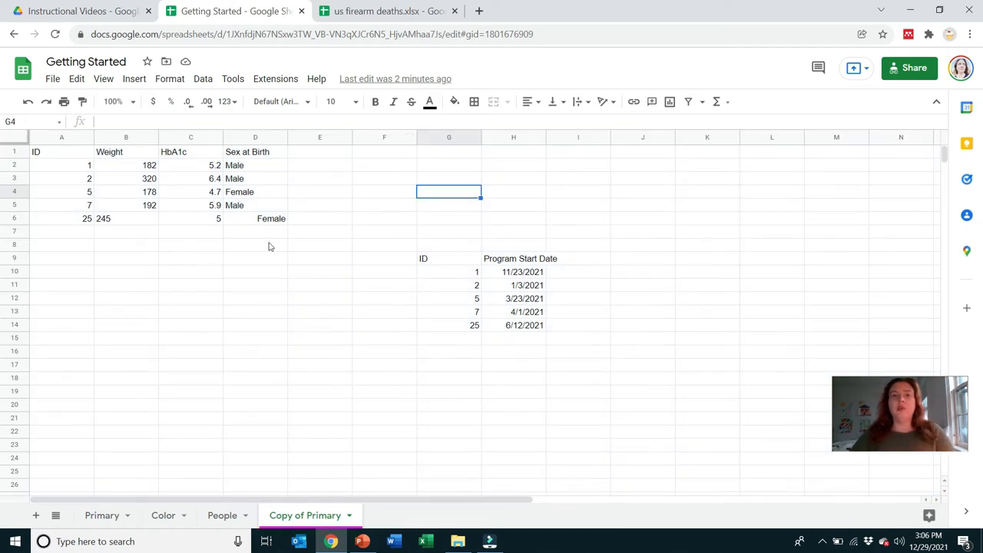
- Enter the formula =sum(C2:C6) in cell C7 to total the HbA1c values
click(193, 236)
text(=sum()
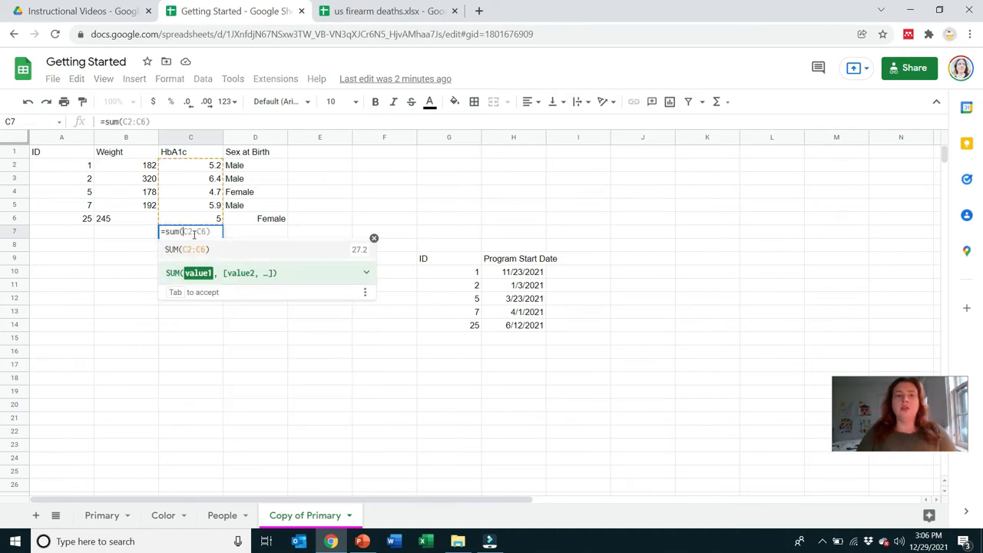
drag(189, 165, 199, 226)
key(Return)
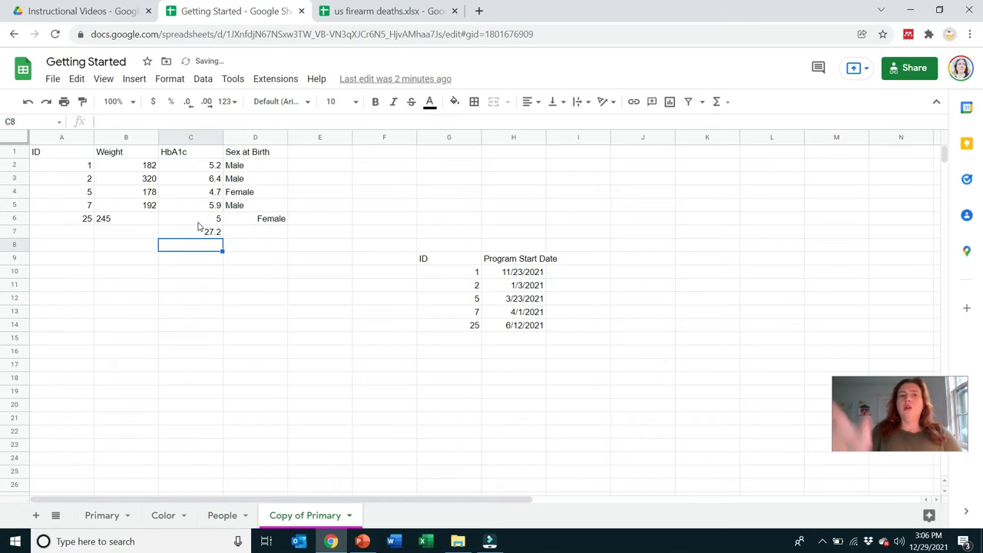
- Inspect the SUM formula behind cell C7 and the cell range it references
click(206, 232)
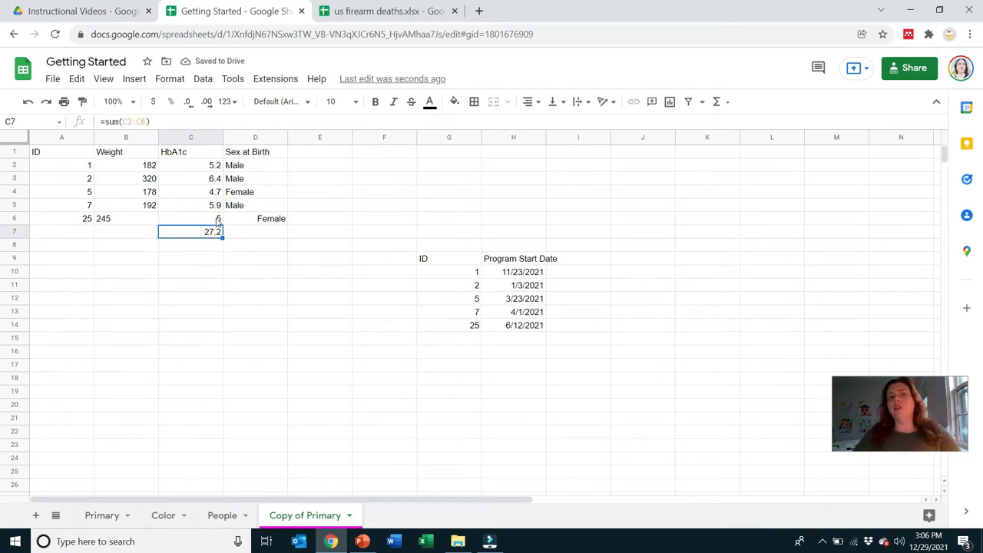
click(153, 123)
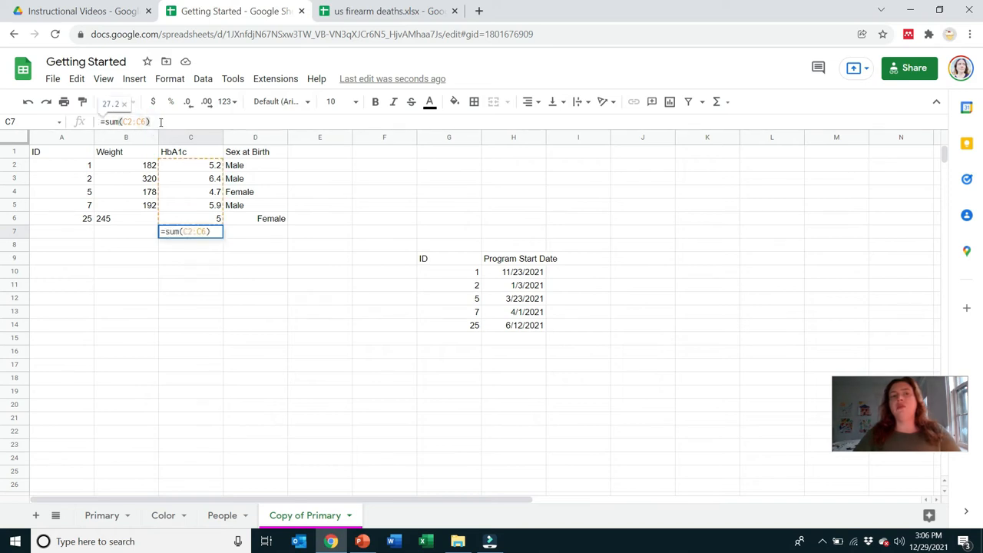
key(Return)
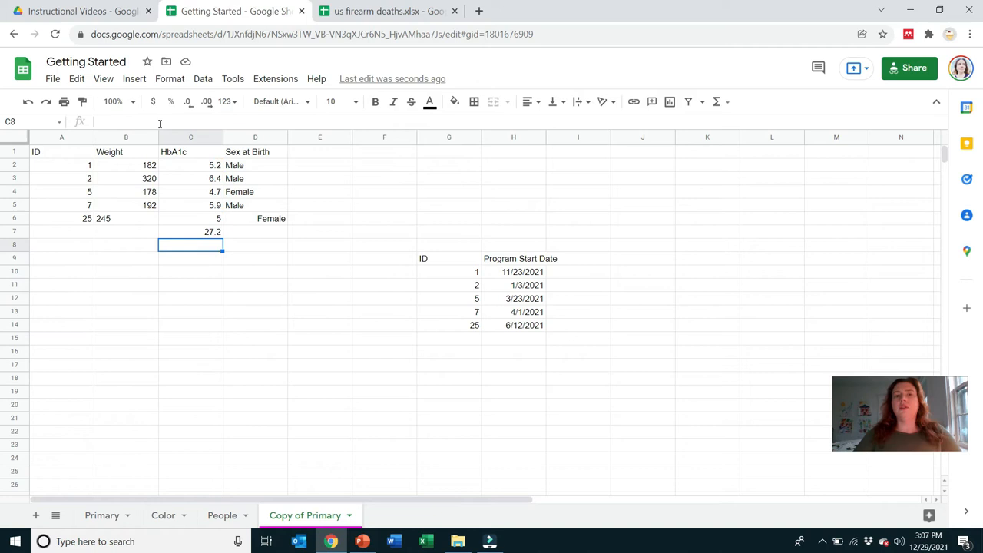
- View the Explore suggestions for the data in A1:D7 and close them again
click(378, 347)
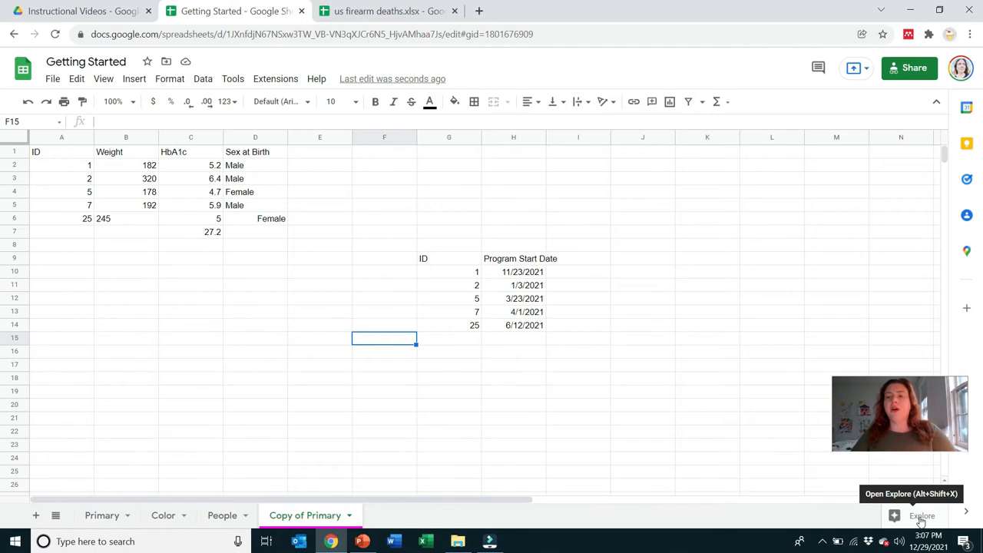
click(921, 516)
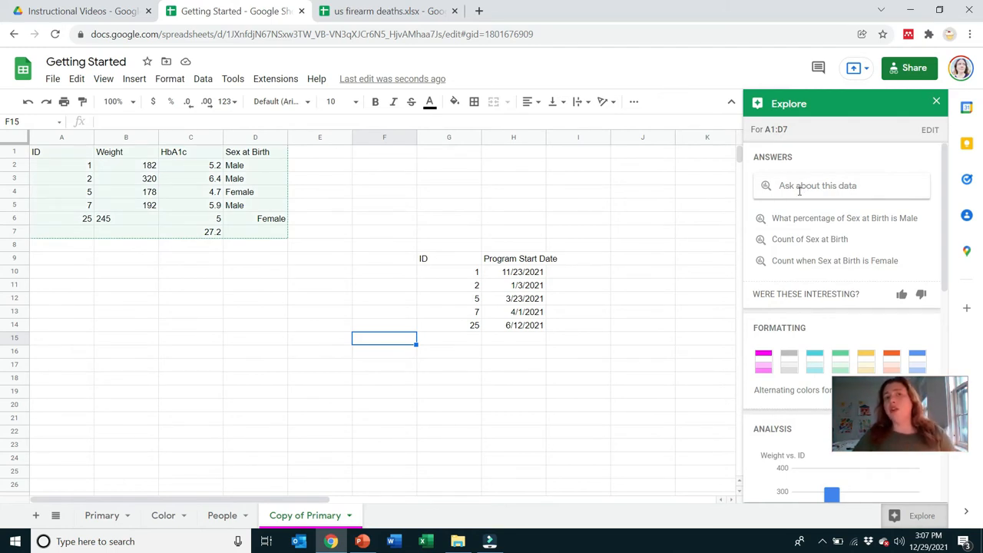
click(937, 102)
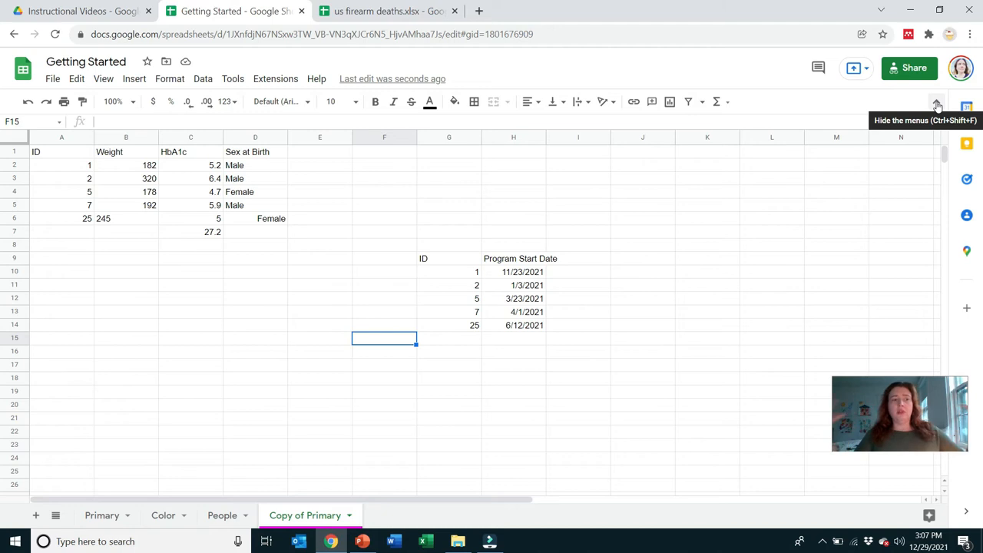
- View the file formats available for downloading the spreadsheet
click(52, 80)
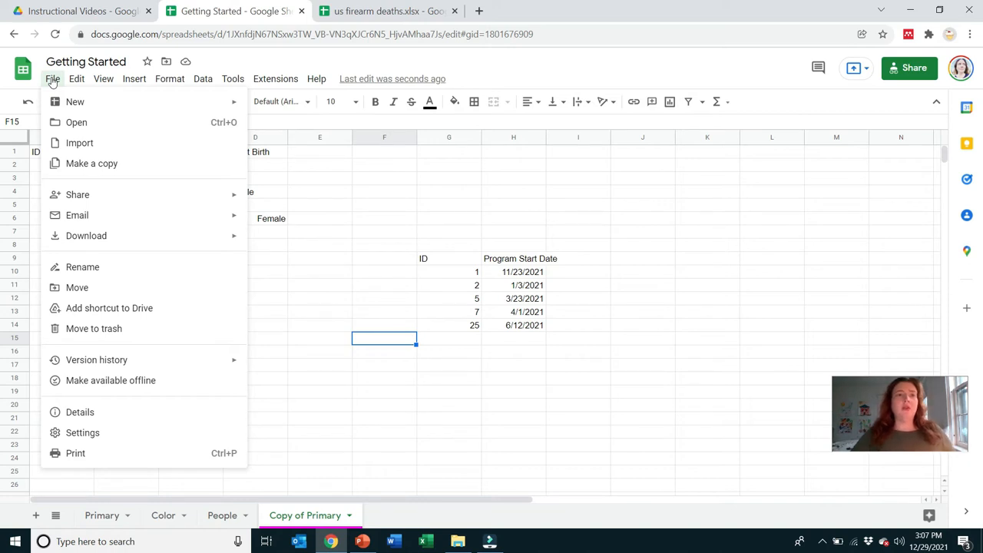
mouse_move(70, 241)
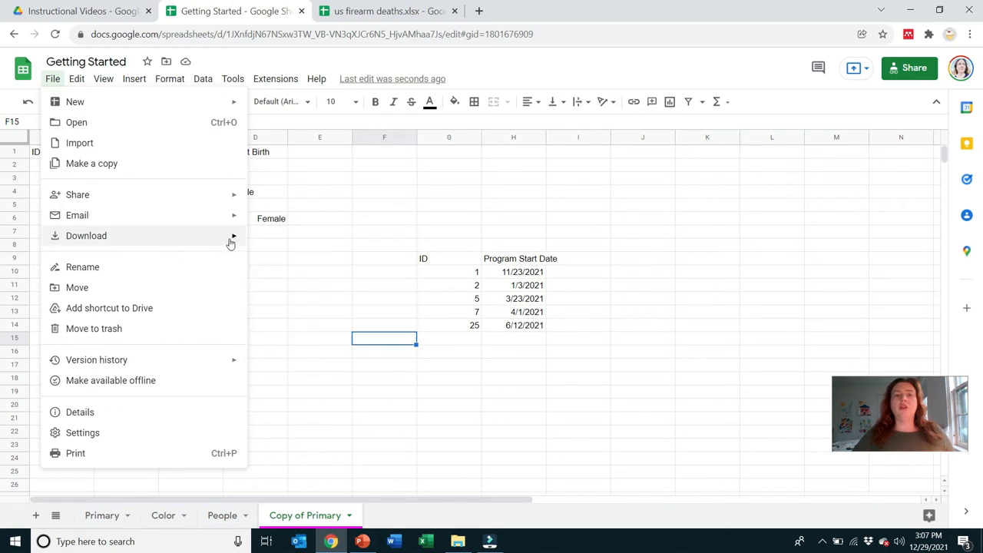
mouse_move(229, 243)
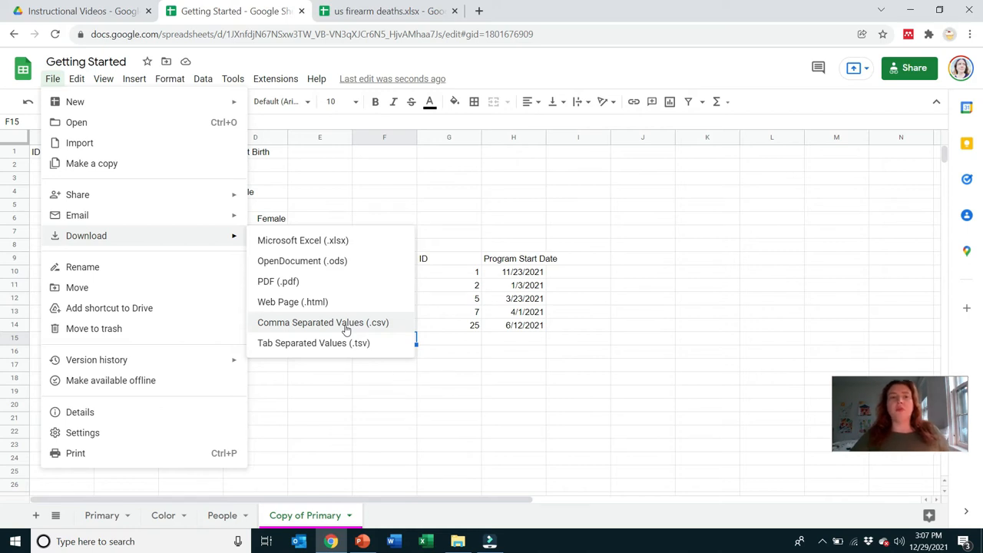
- Examine the name and folder choices for making a copy of the Getting Started spreadsheet, including the new-folder option, and dismiss the dialog
click(164, 166)
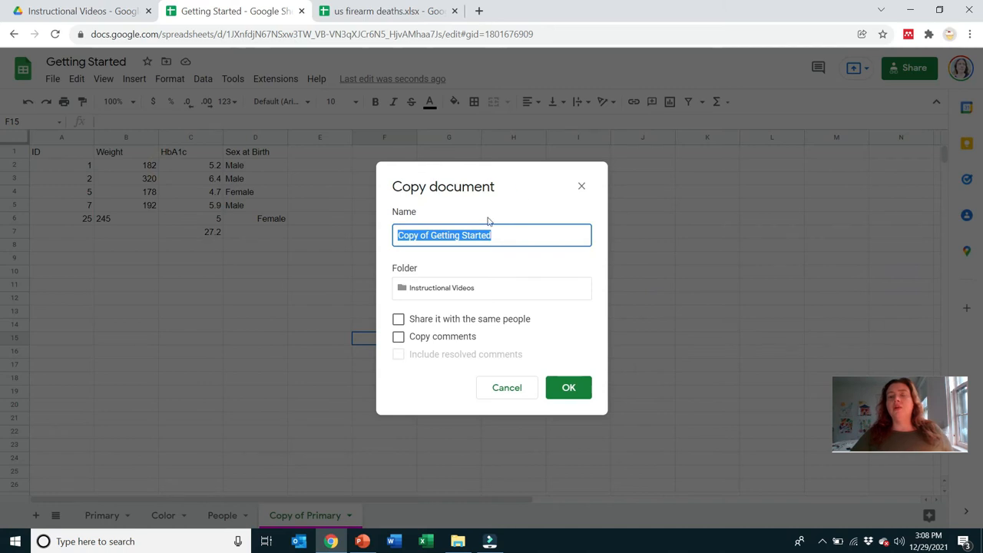
click(433, 290)
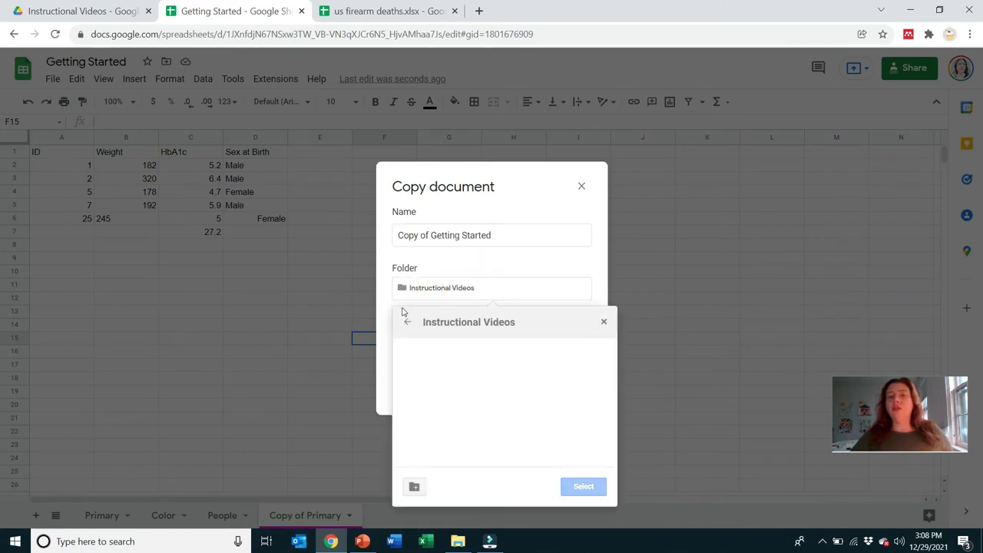
click(414, 487)
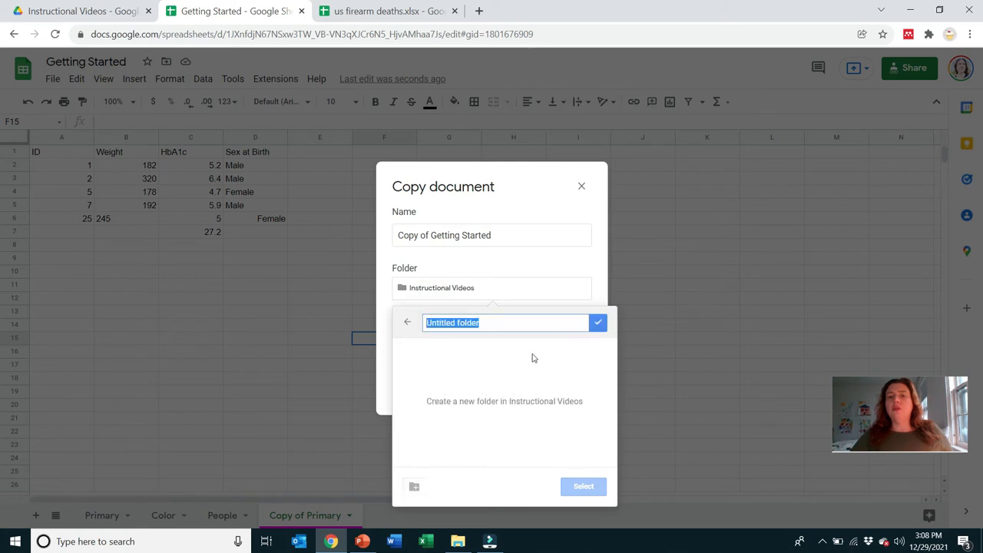
click(592, 300)
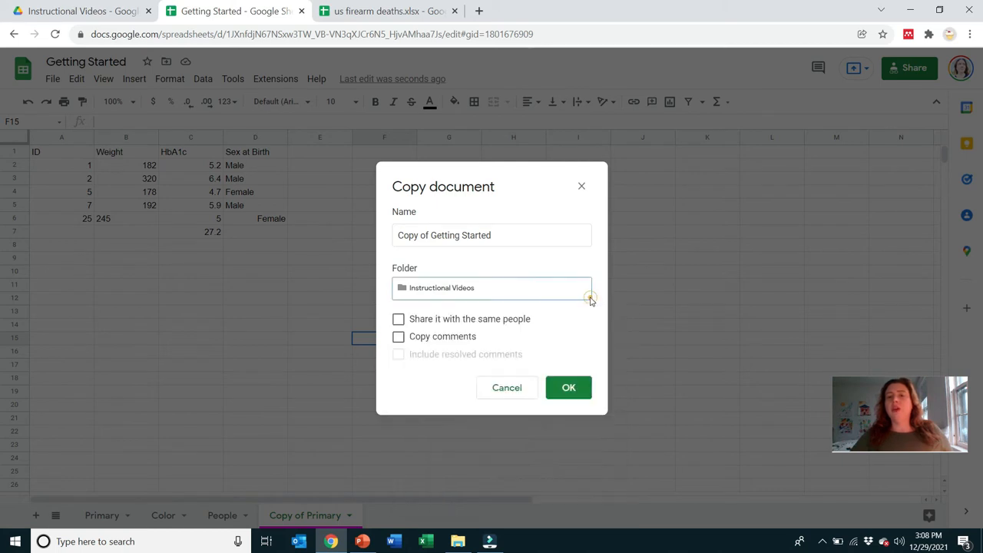
click(591, 299)
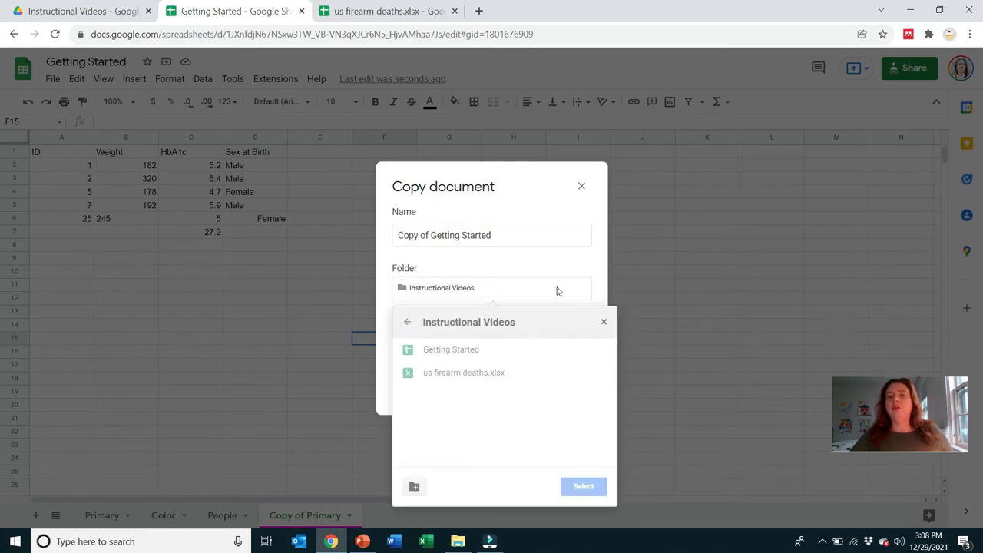
click(408, 321)
click(582, 186)
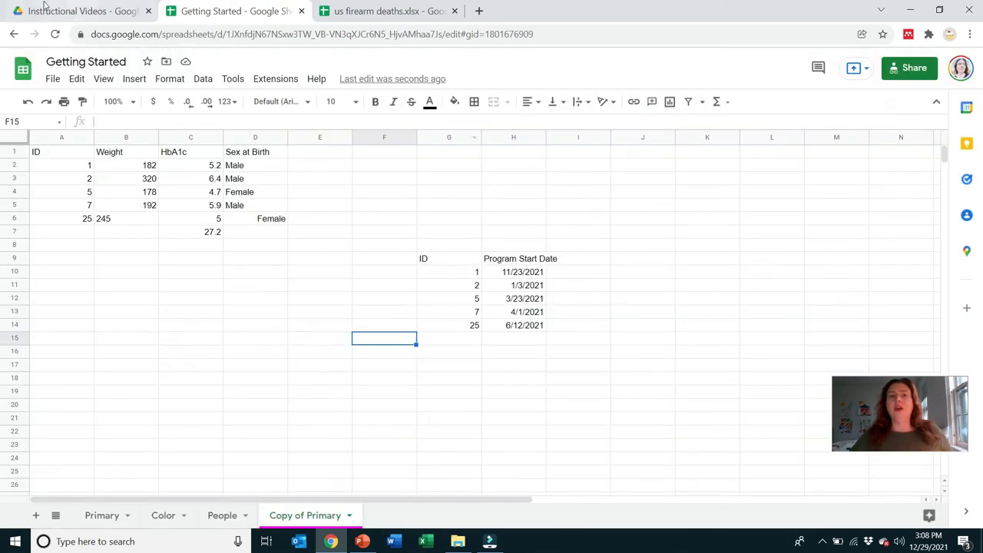
click(54, 80)
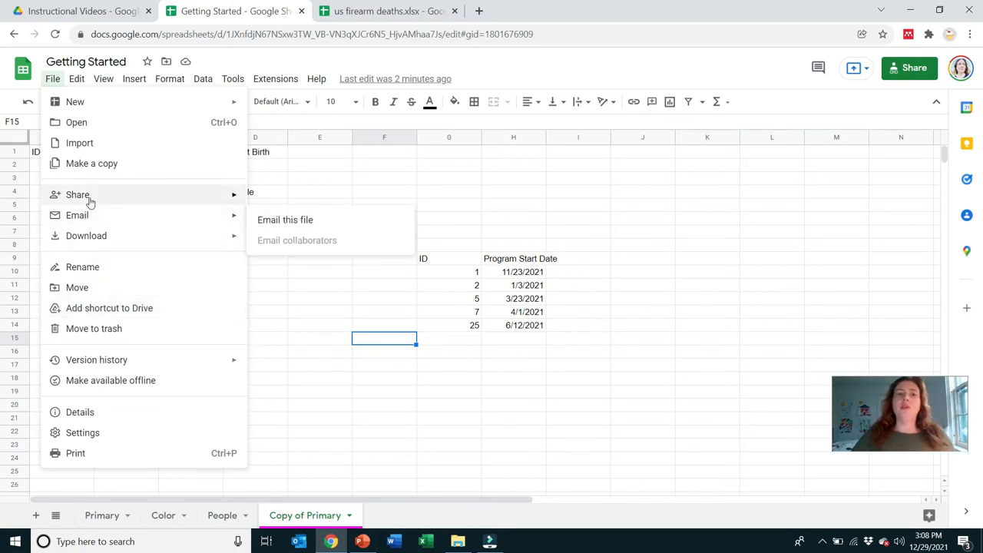
mouse_move(90, 201)
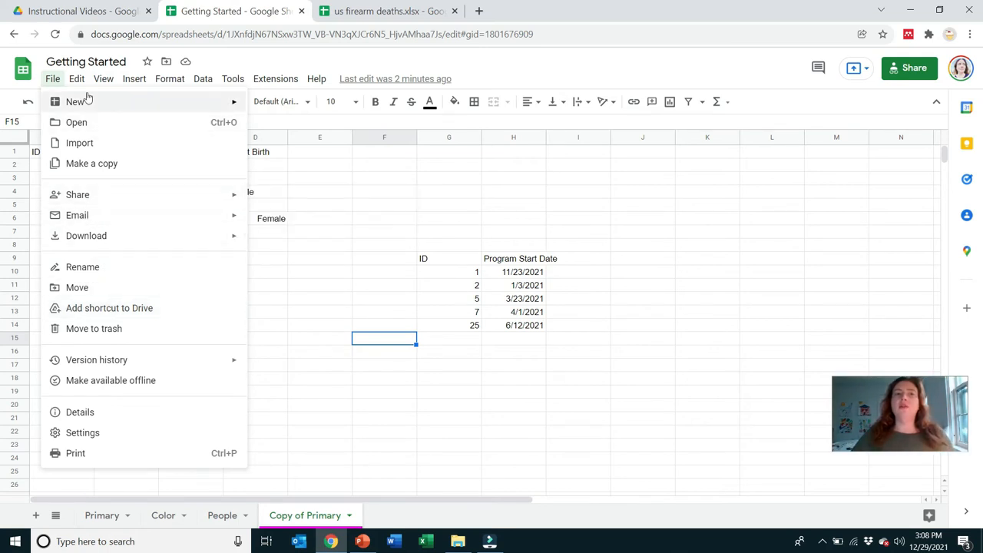
mouse_move(77, 82)
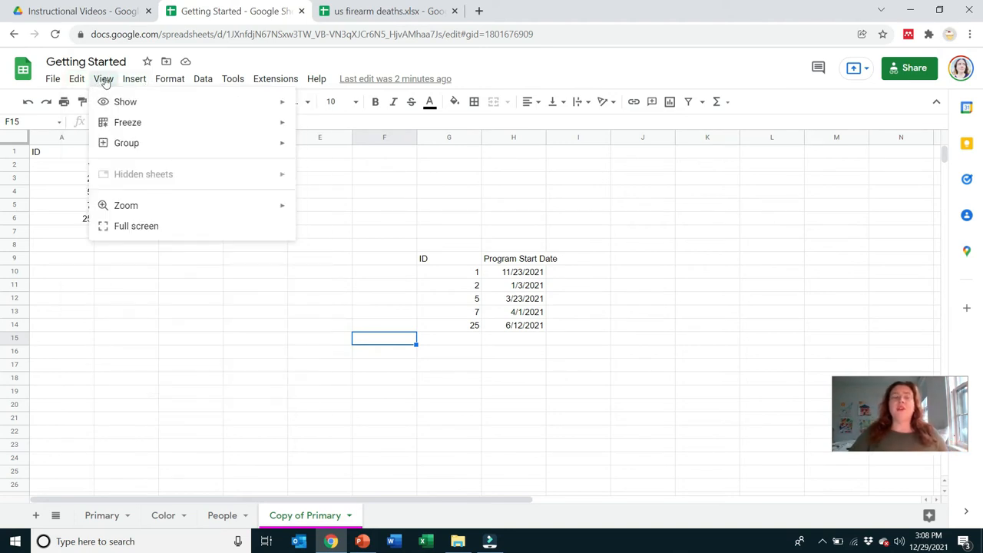
- Hide the formula bar and show it again
mouse_move(113, 104)
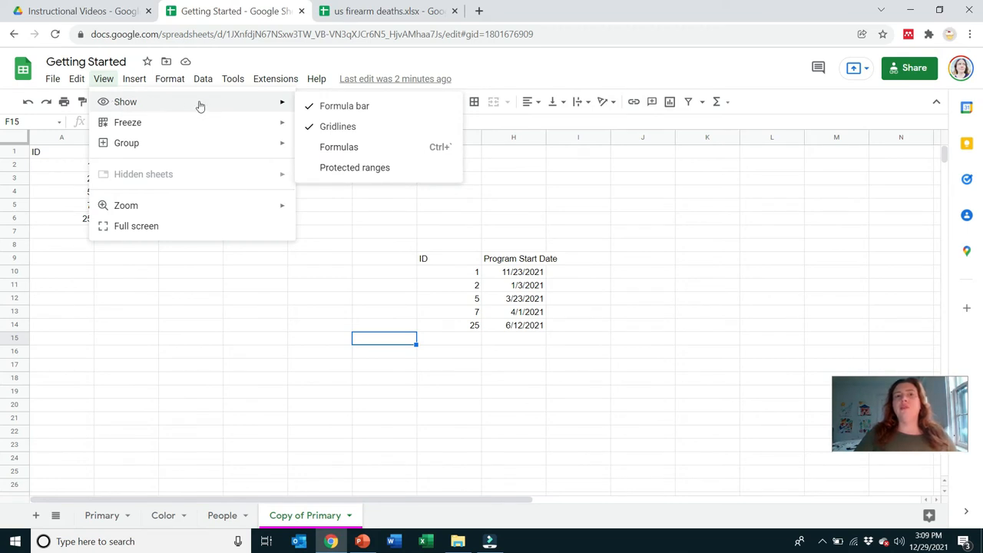
click(341, 112)
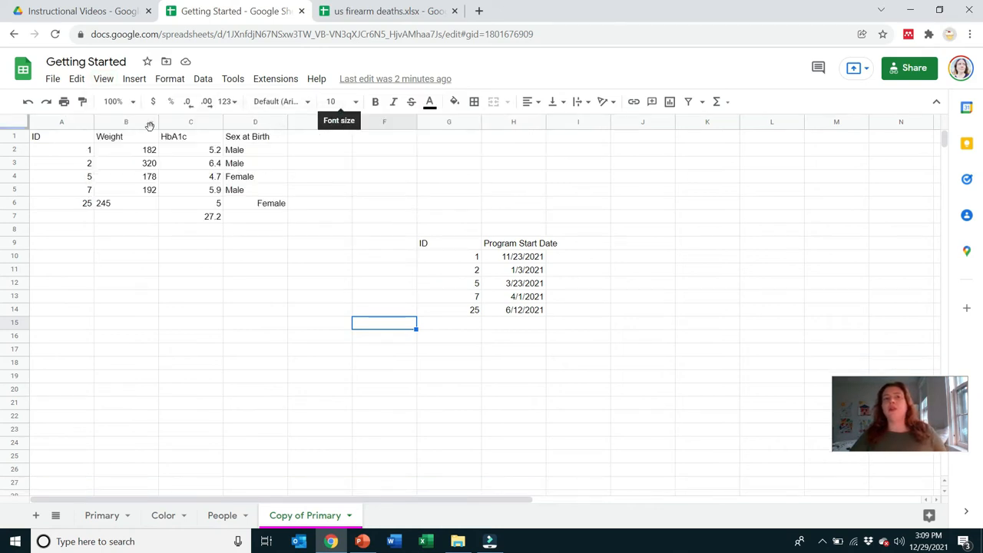
click(103, 78)
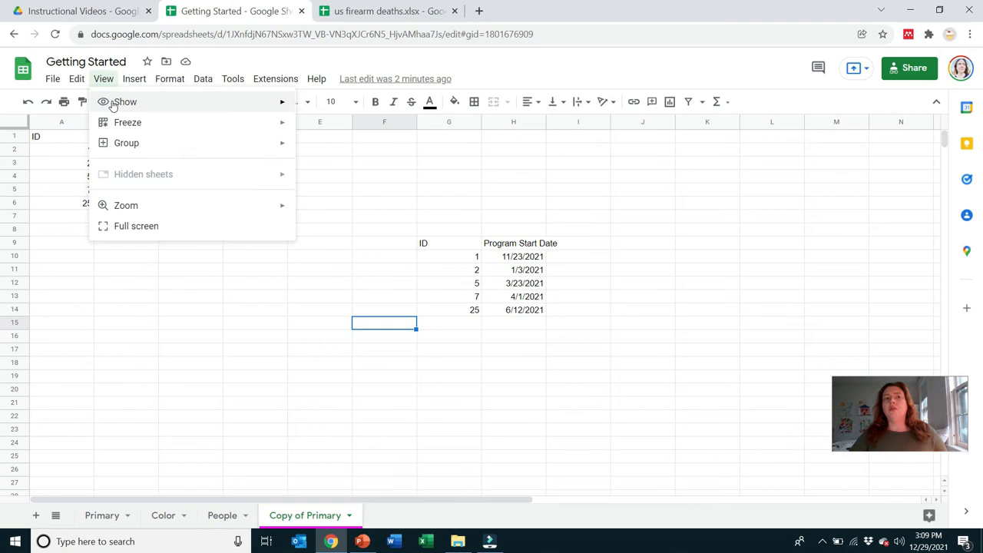
mouse_move(143, 109)
click(326, 105)
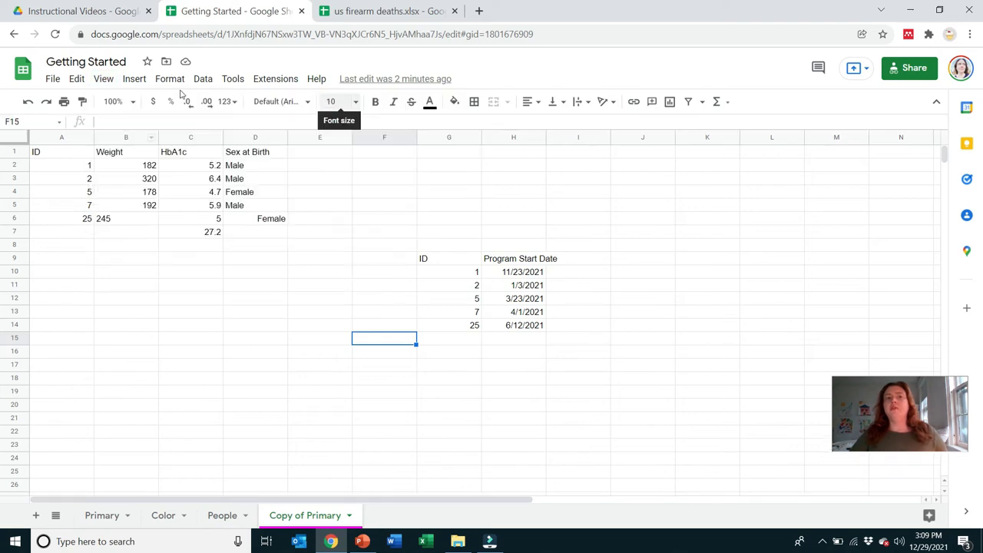
- Turn the gridlines of the Copy of Primary sheet off and back on
click(103, 78)
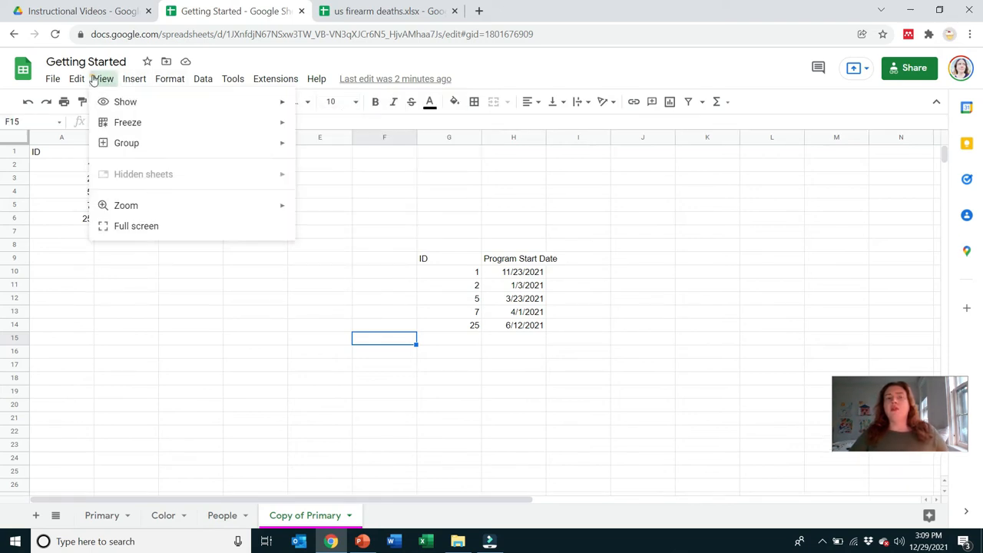
mouse_move(204, 105)
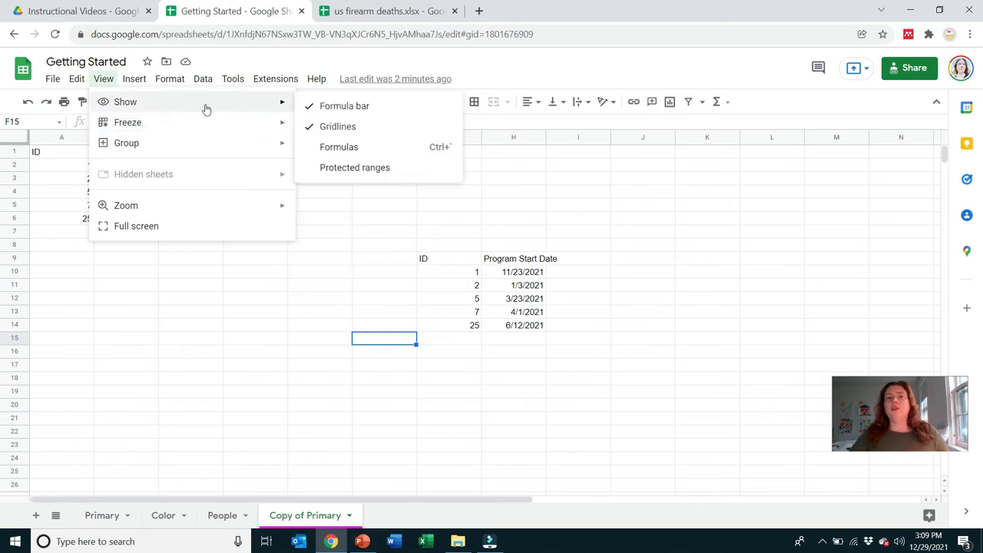
click(336, 128)
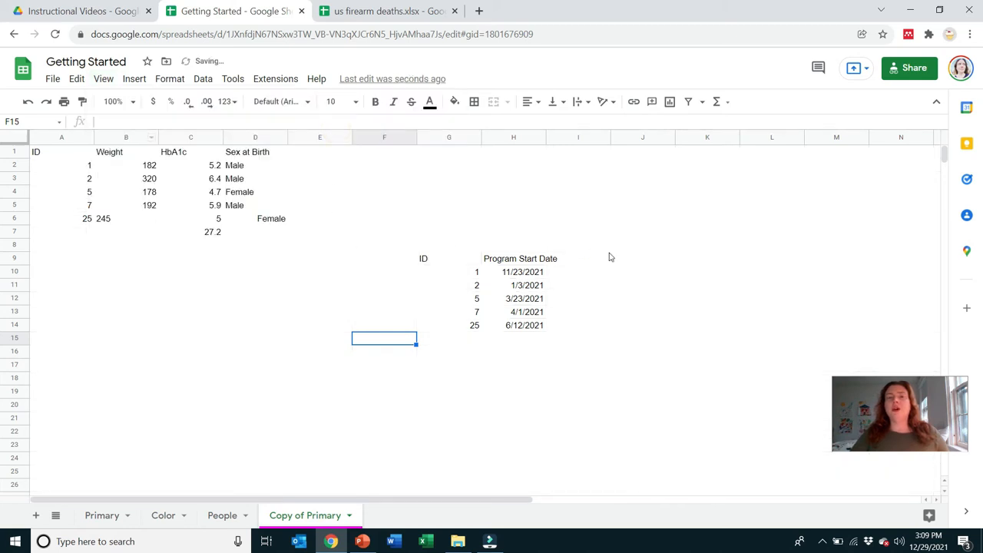
click(107, 82)
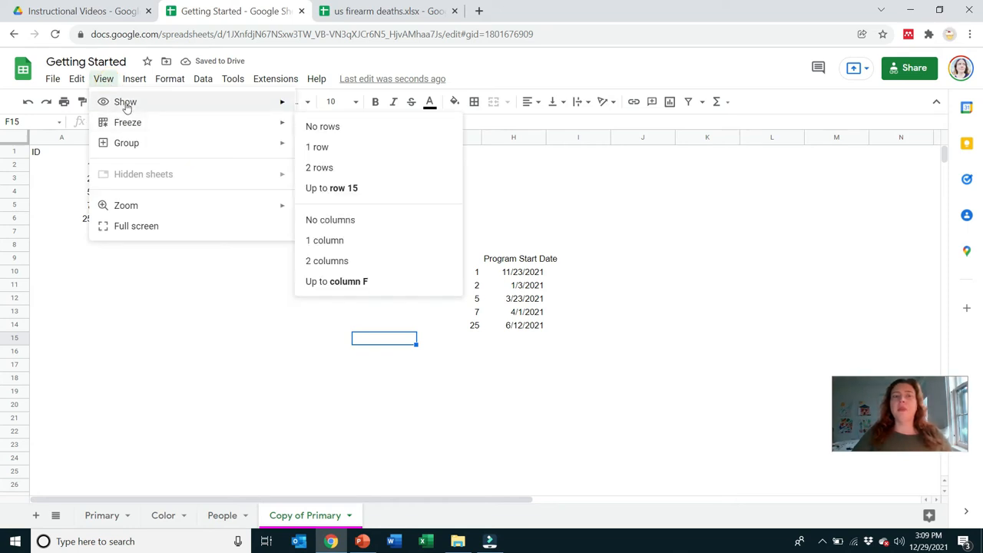
mouse_move(123, 101)
click(340, 126)
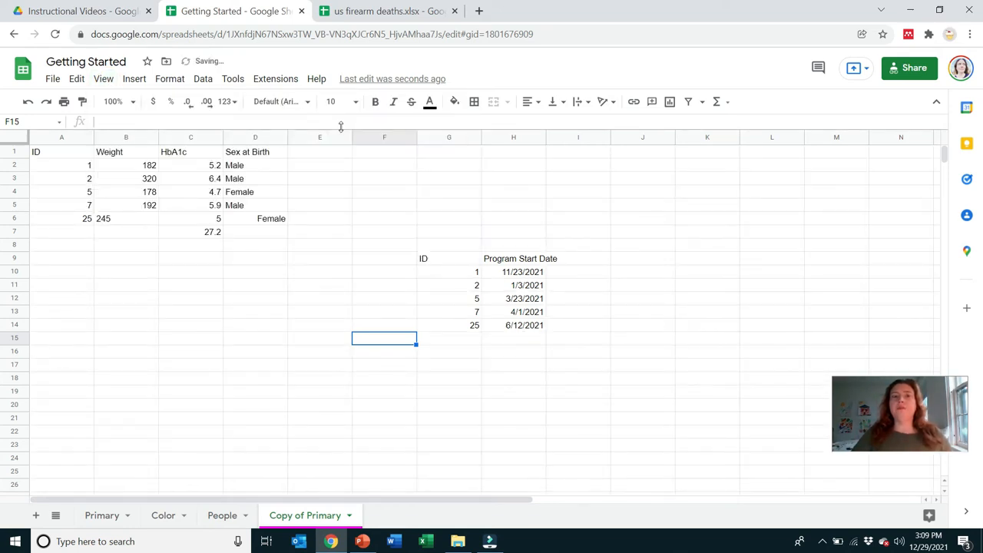
- View the options for freezing rows and columns, then dismiss them without choosing one
click(98, 80)
mouse_move(131, 128)
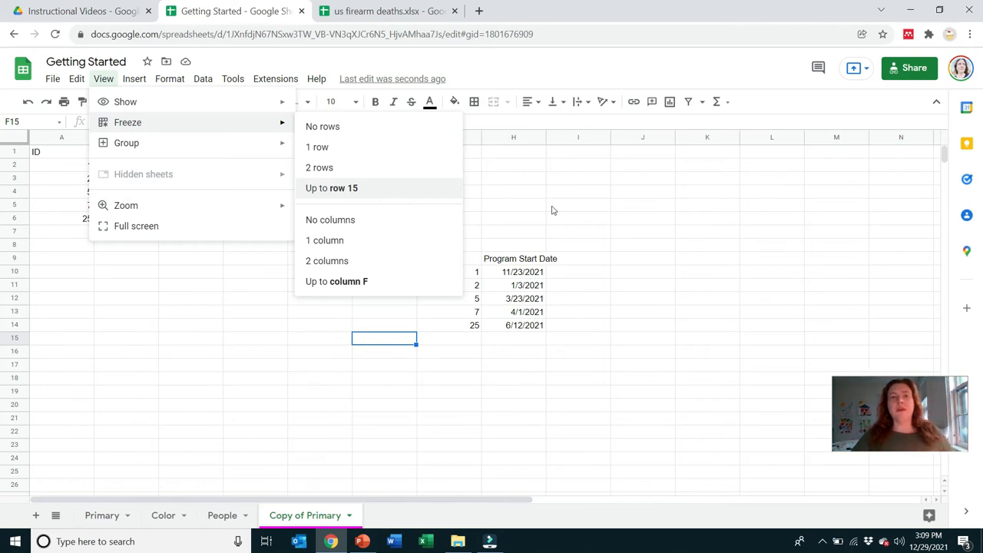
click(731, 232)
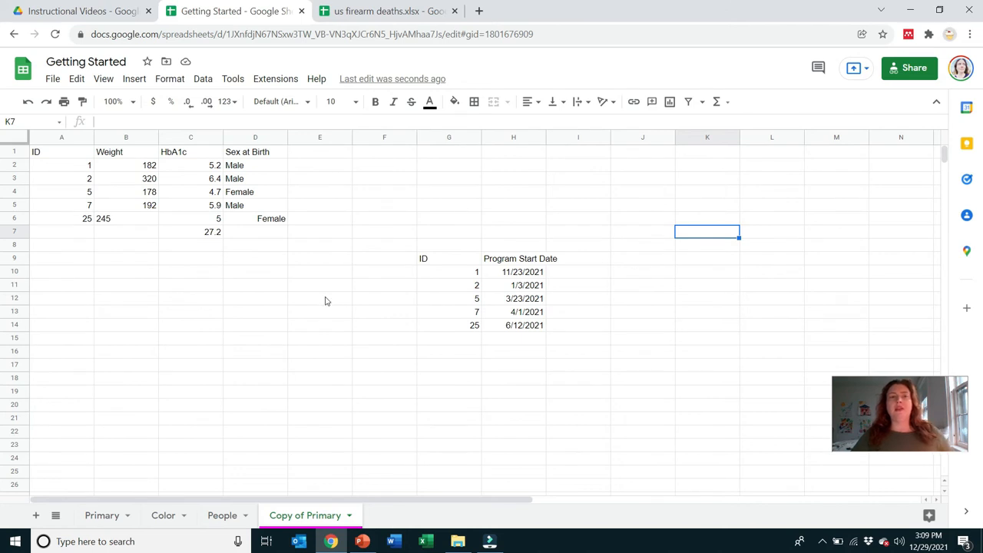
- Go through the header and ID cells of the upper table one by one, then select the table ranges A1:D7 and G9:H14
click(271, 285)
click(67, 155)
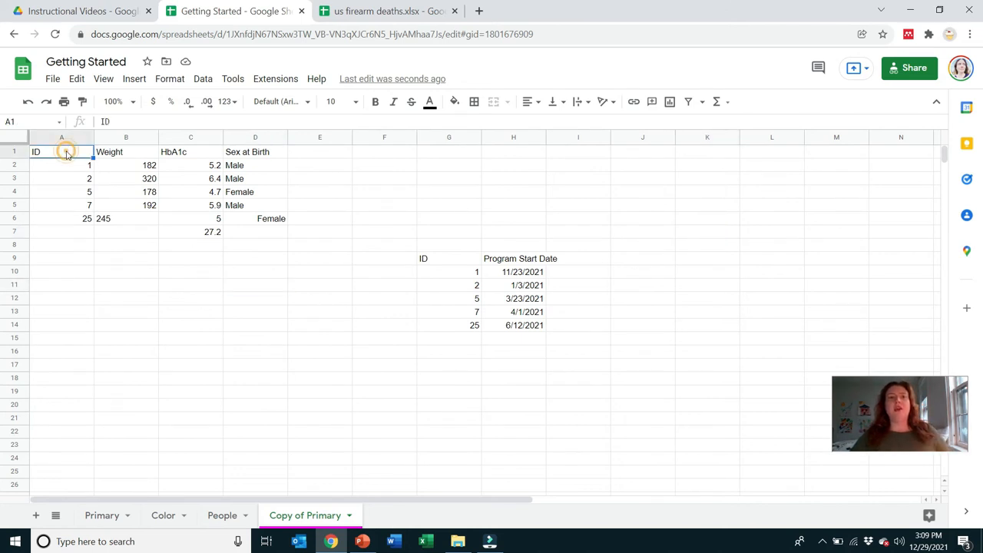
click(123, 156)
click(55, 154)
click(51, 165)
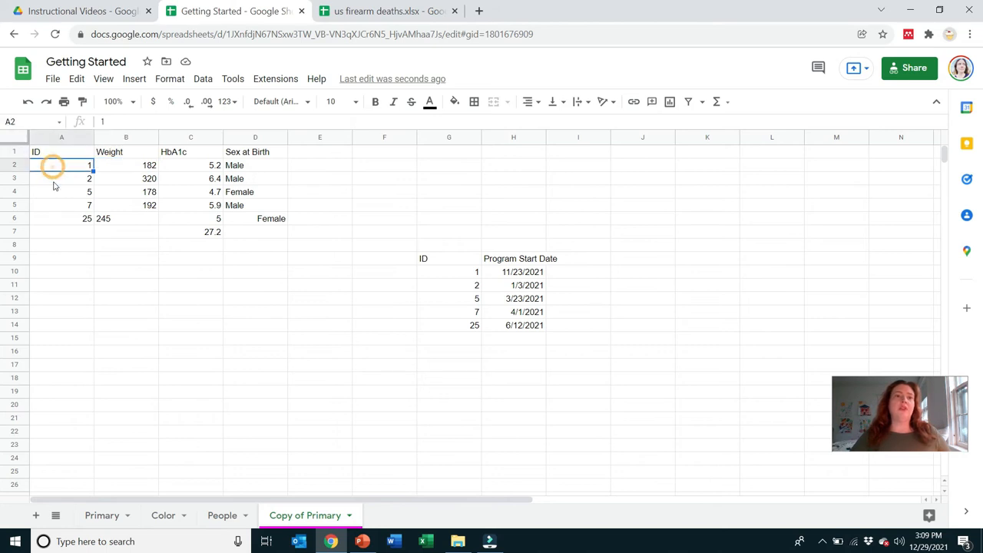
click(53, 181)
click(53, 194)
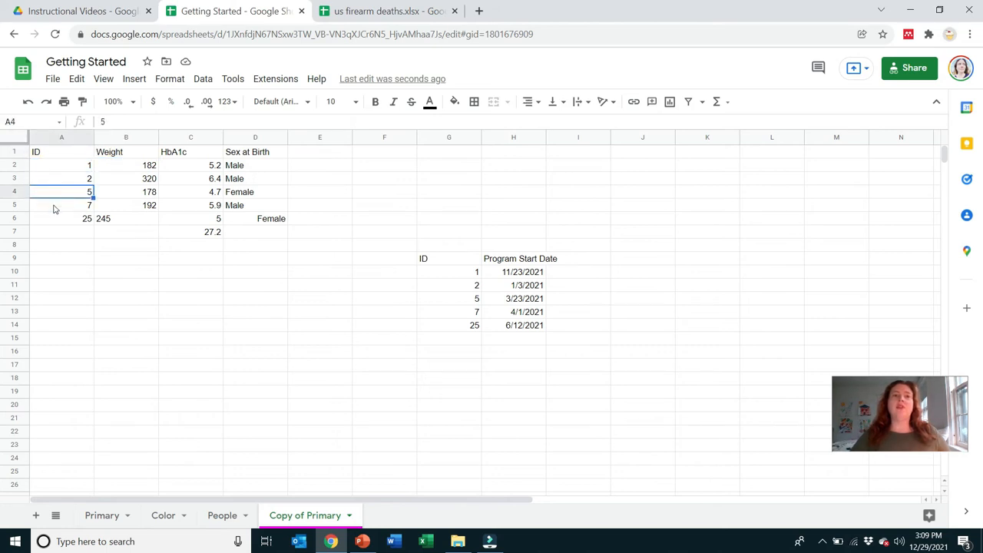
click(52, 206)
drag(48, 156, 256, 233)
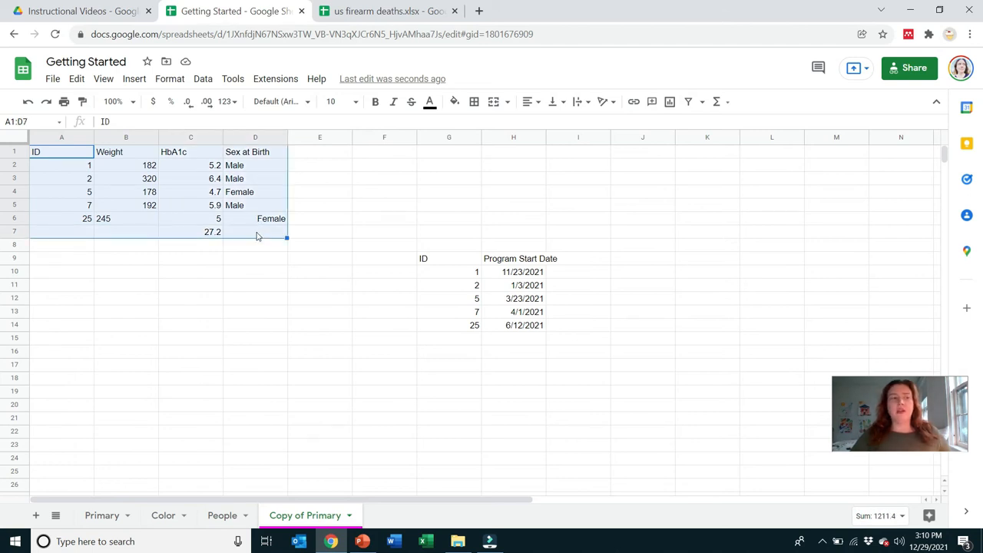
drag(431, 262, 530, 328)
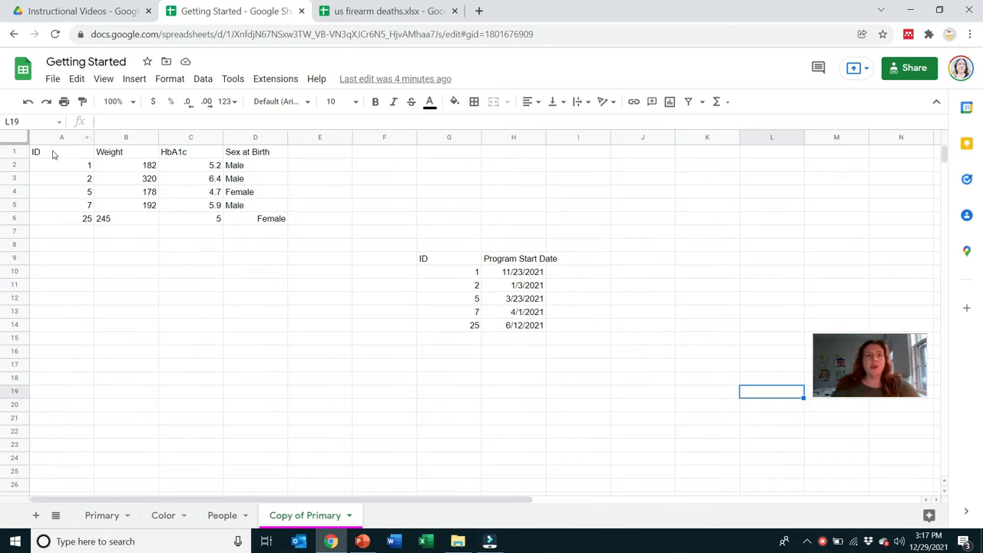
- Create a filter on the range A1:D6 and sort the table A to Z by Sex at Birth
drag(53, 156, 250, 222)
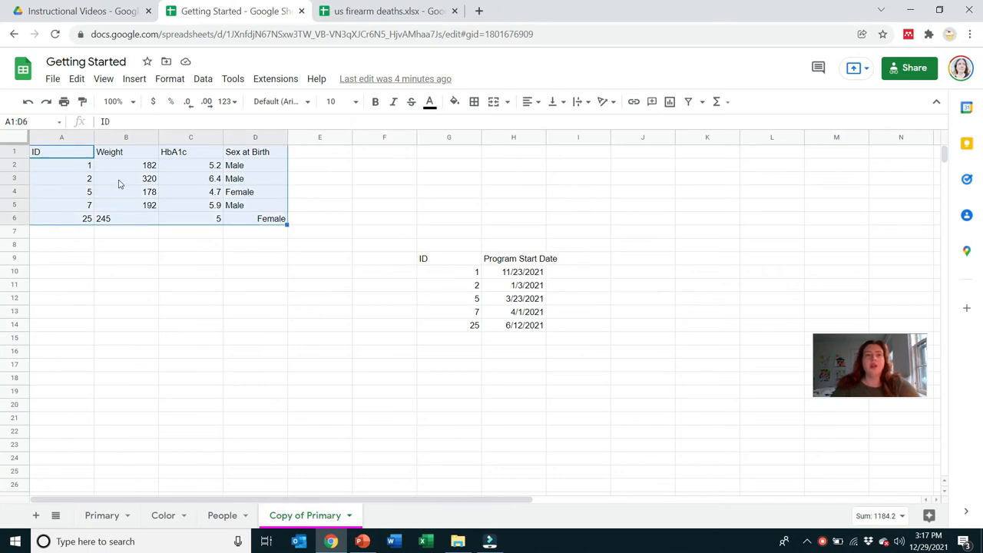
click(181, 81)
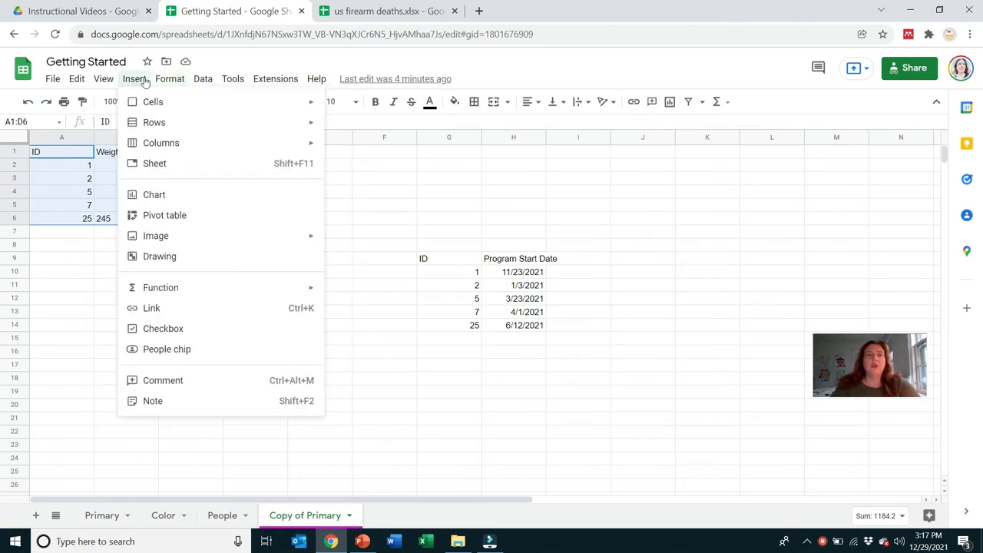
mouse_move(197, 82)
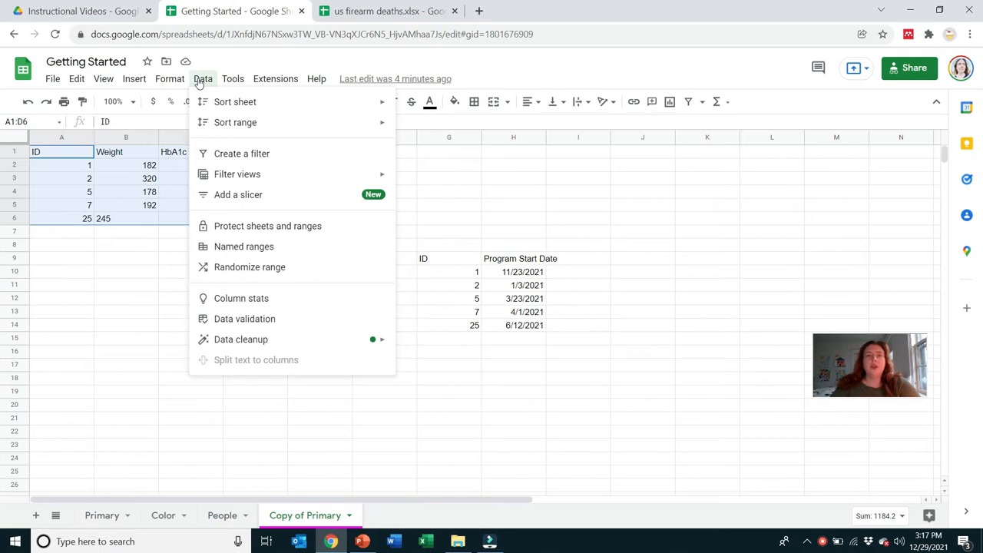
click(218, 157)
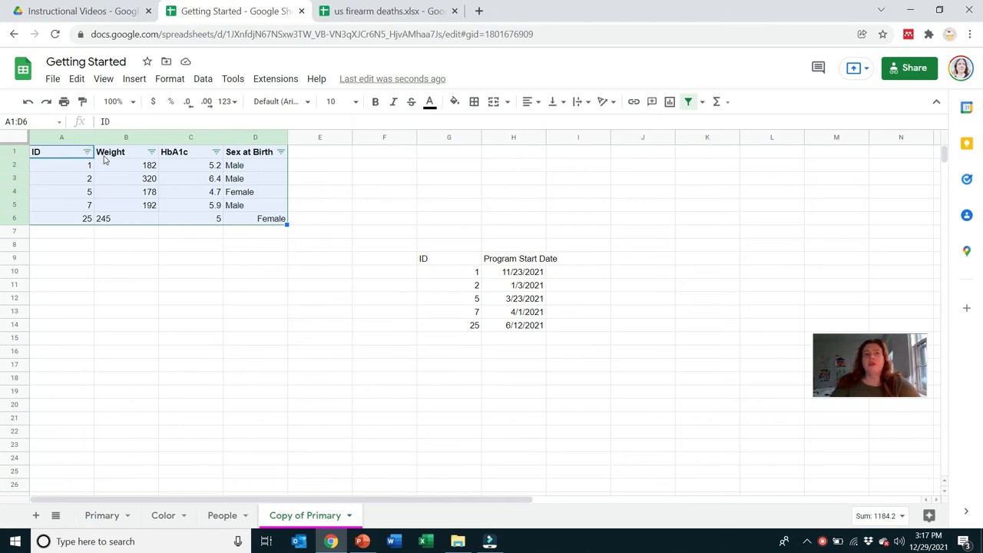
click(281, 153)
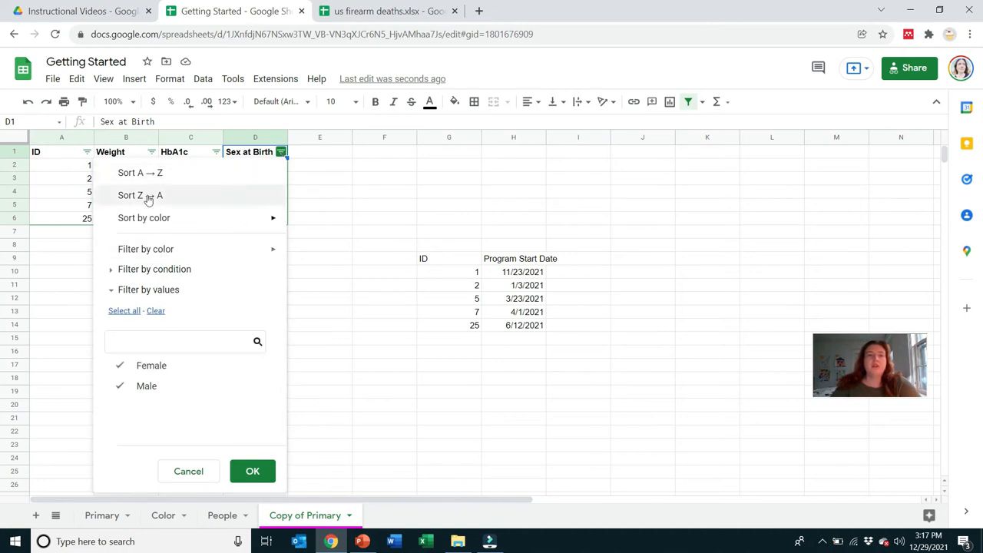
click(140, 174)
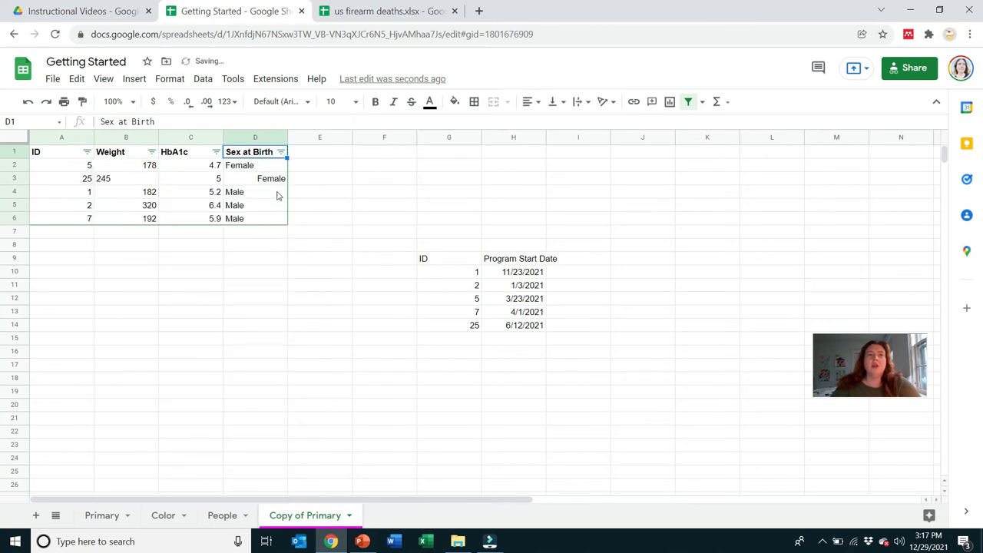
- Filter the Sex at Birth column by values, excluding Male so that only Female rows are shown
click(281, 152)
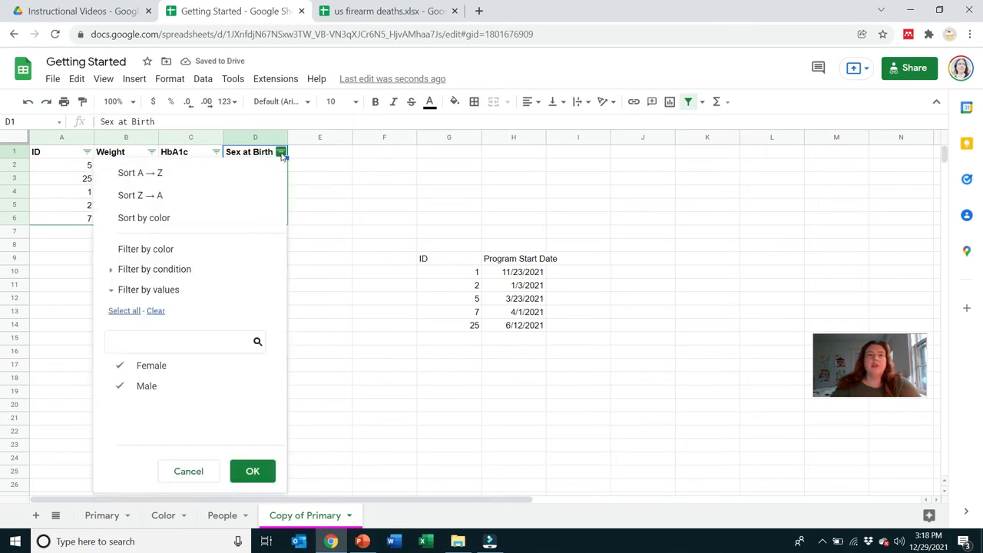
click(121, 388)
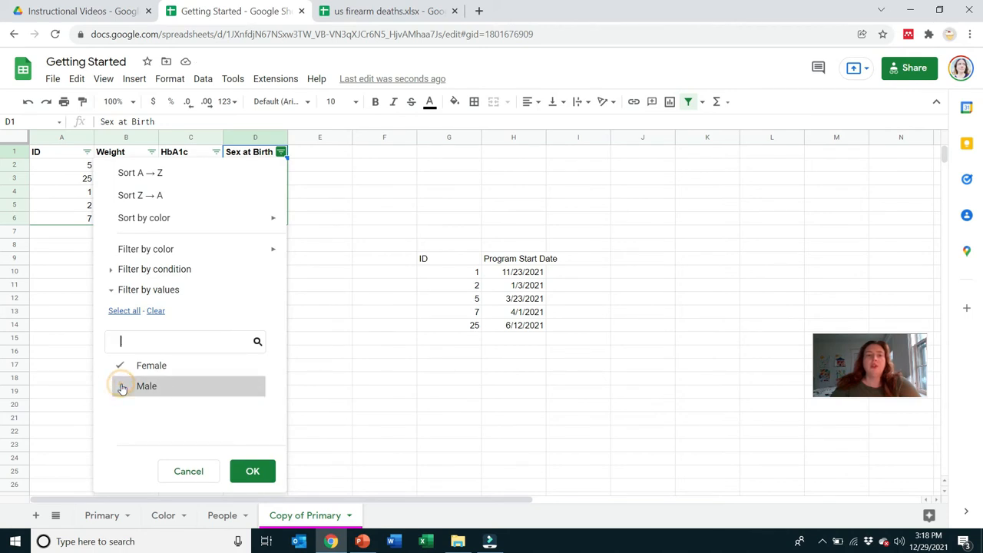
click(253, 474)
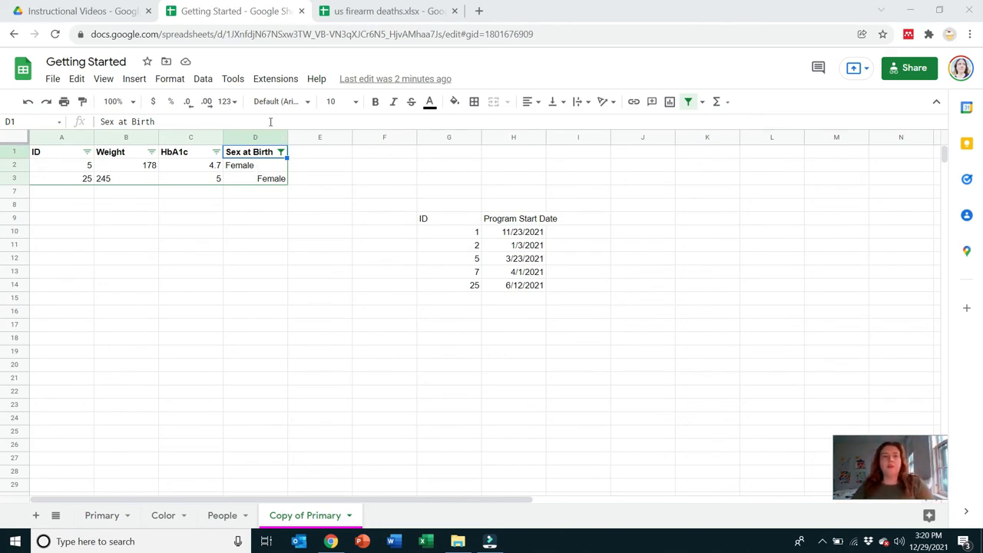
click(274, 247)
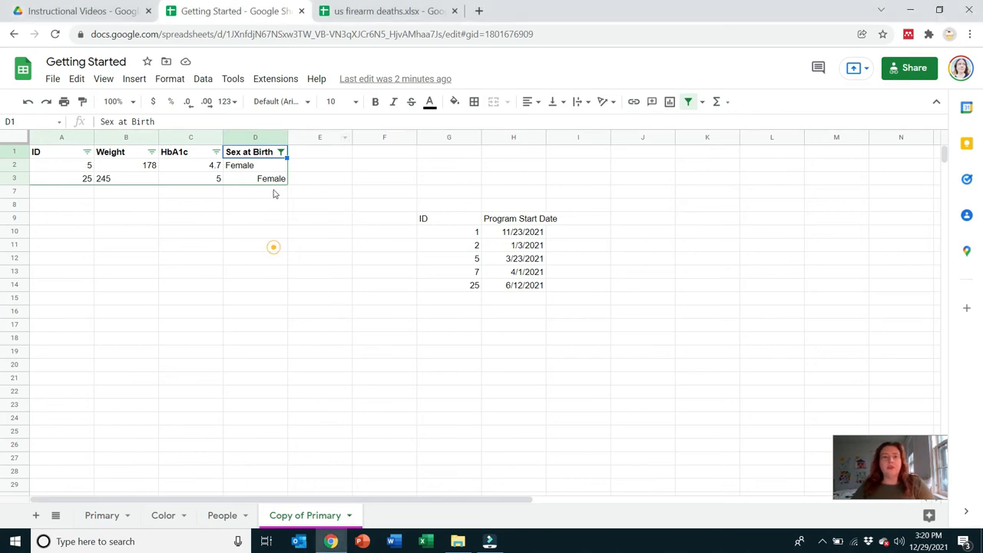
- Reopen the Sex at Birth filter options, then remove the filter from the table
click(281, 152)
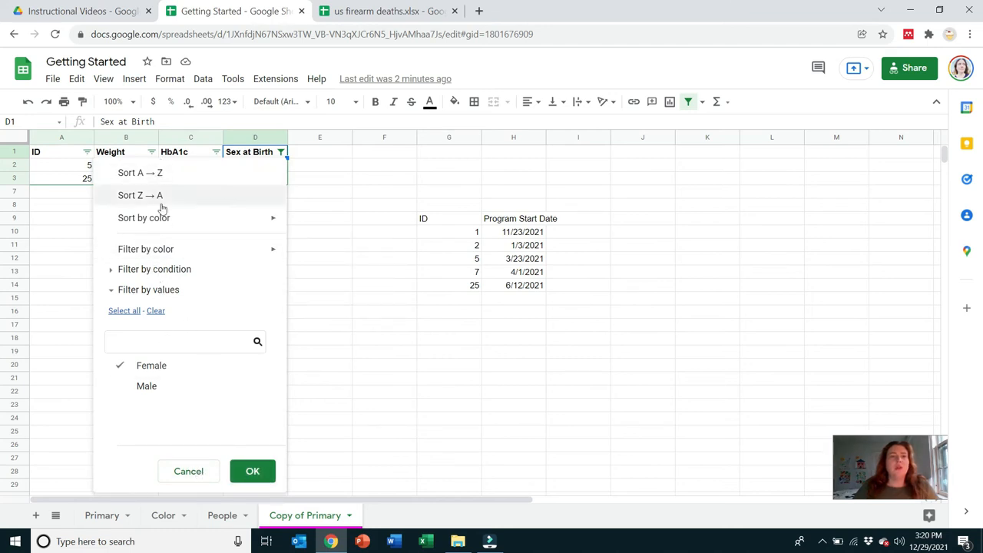
click(200, 81)
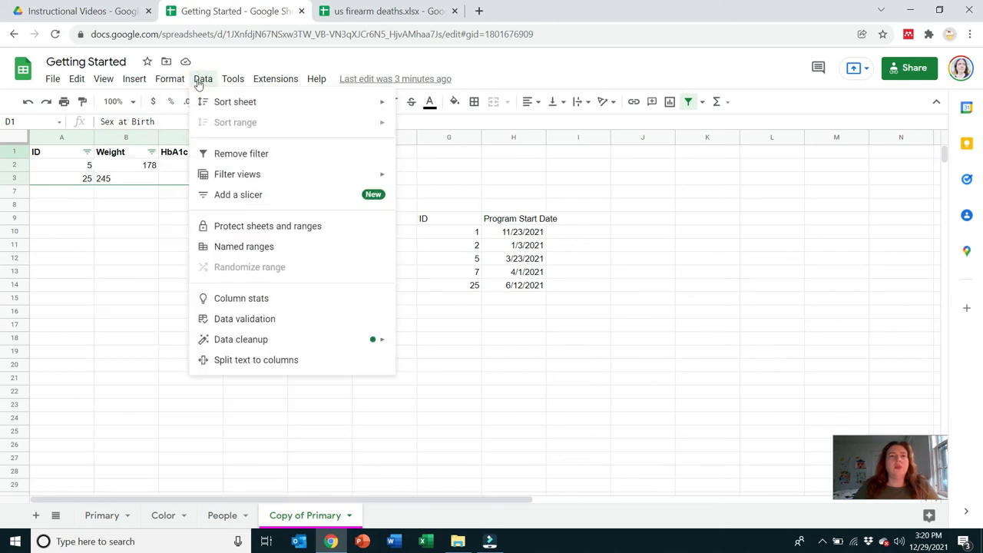
click(225, 154)
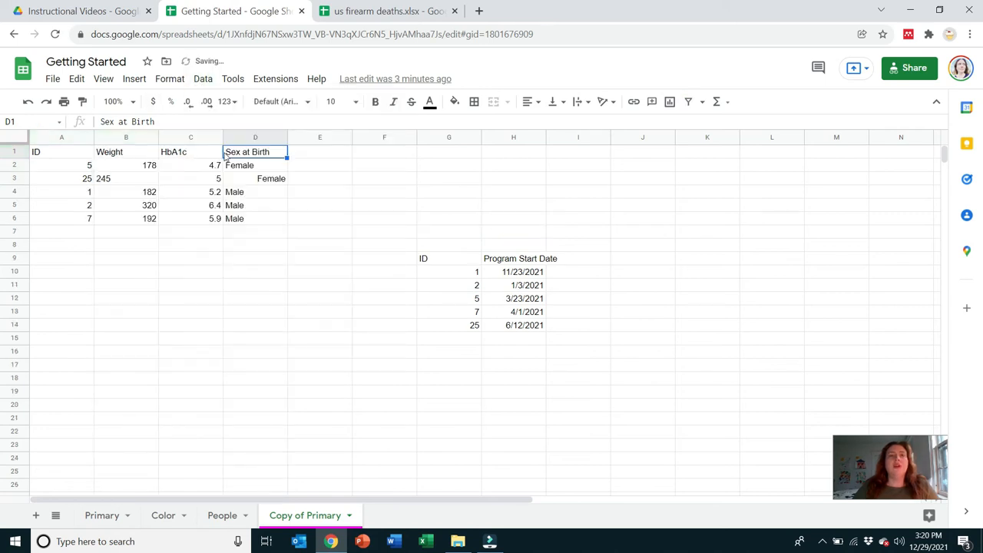
- Compare the two tables by selecting A1:D6, then G9:H14, and the ID 1 record in G10:H10
click(507, 220)
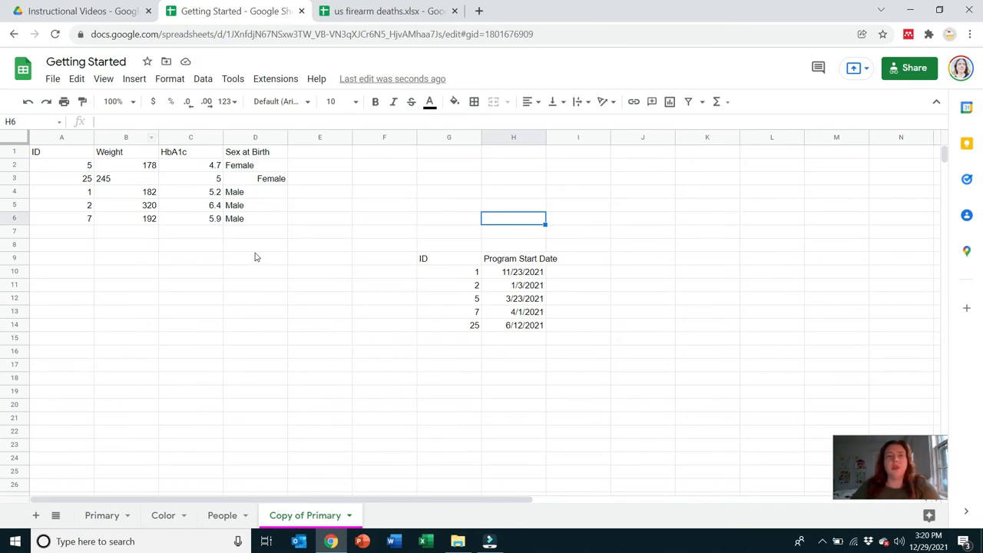
drag(38, 154, 261, 219)
drag(430, 264, 533, 322)
click(617, 378)
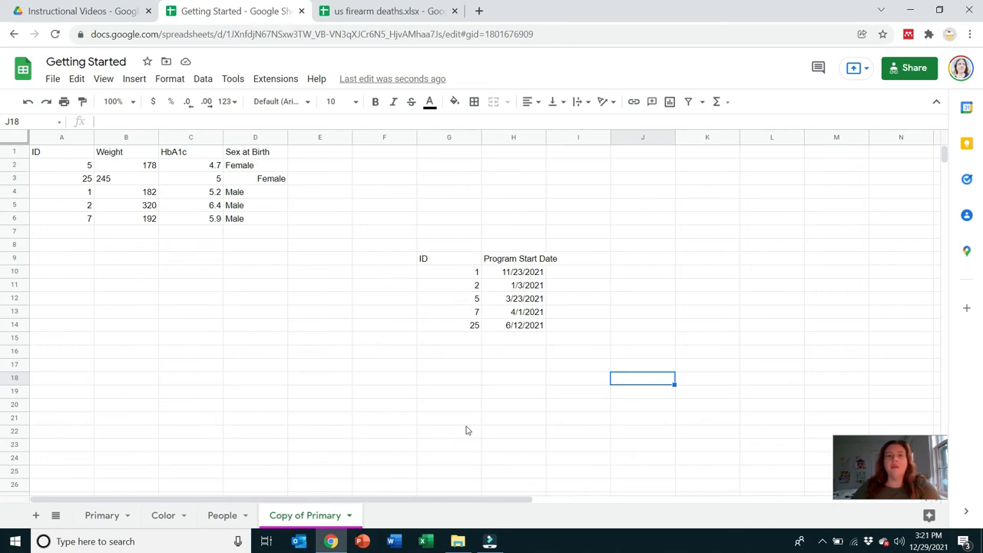
drag(463, 273, 521, 279)
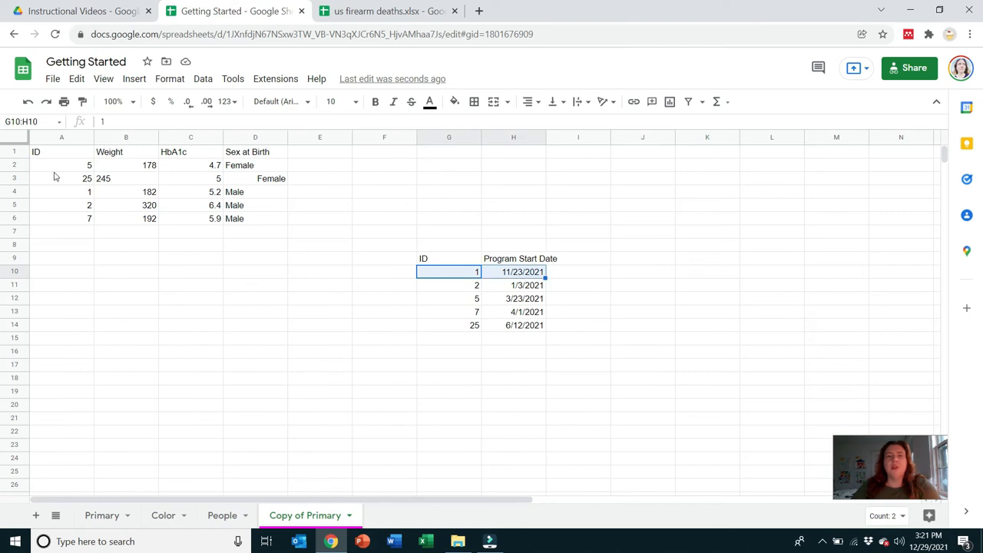
- Review the main table A1:D6 and the Program Start Date table G9:H14 by selecting each range
drag(40, 157, 258, 221)
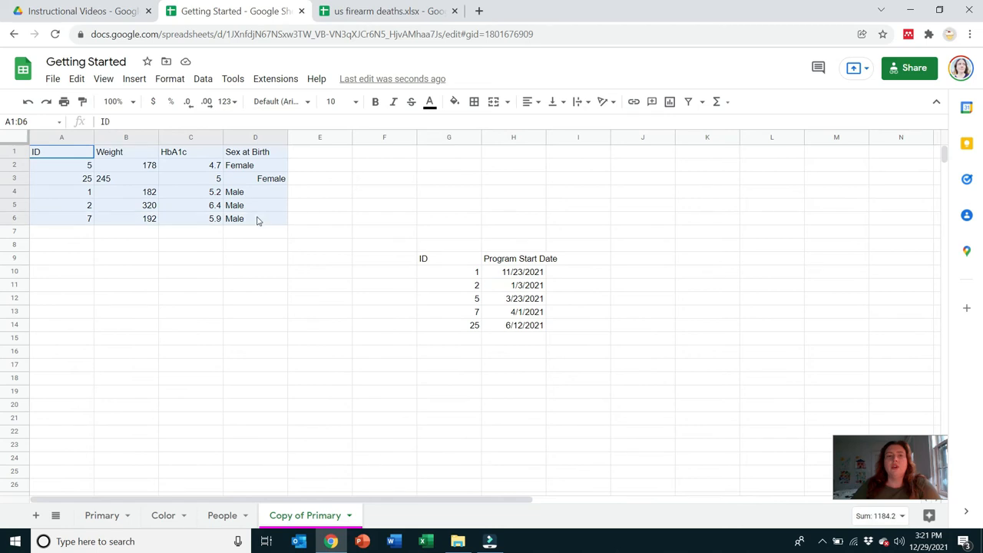
drag(258, 222, 258, 223)
drag(431, 265, 507, 329)
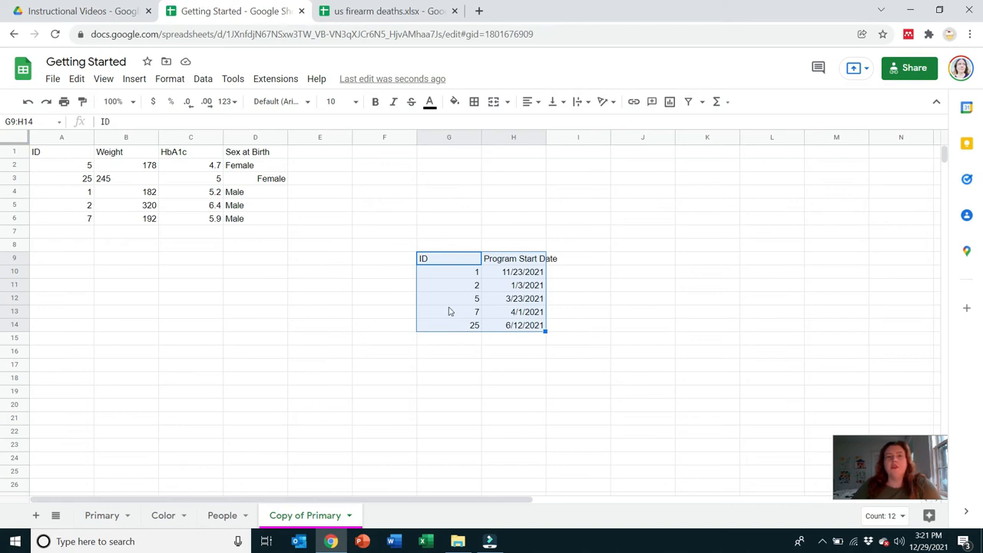
click(319, 341)
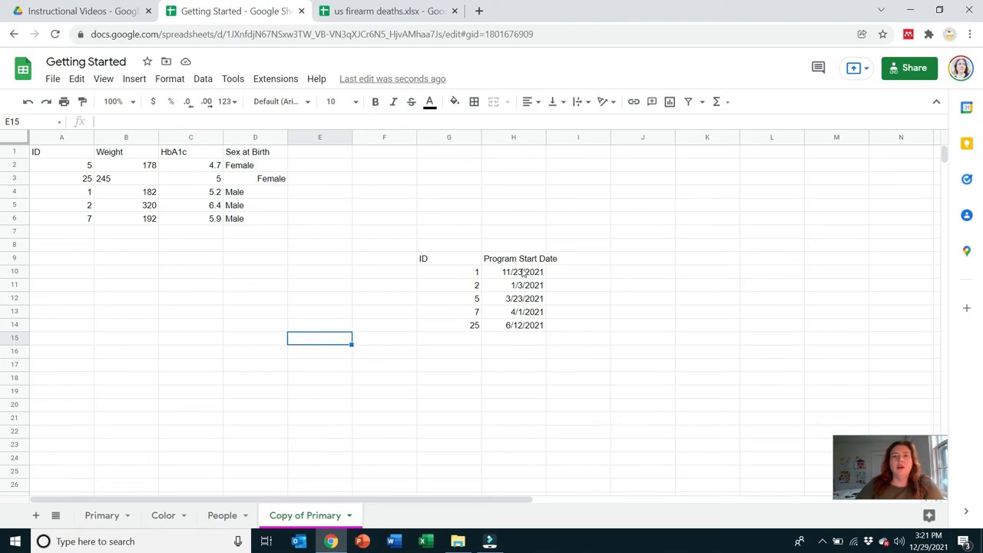
- Move the Program Start Date heading from H9 to E1, beside the Sex at Birth heading
click(520, 261)
key(ctrl+c)
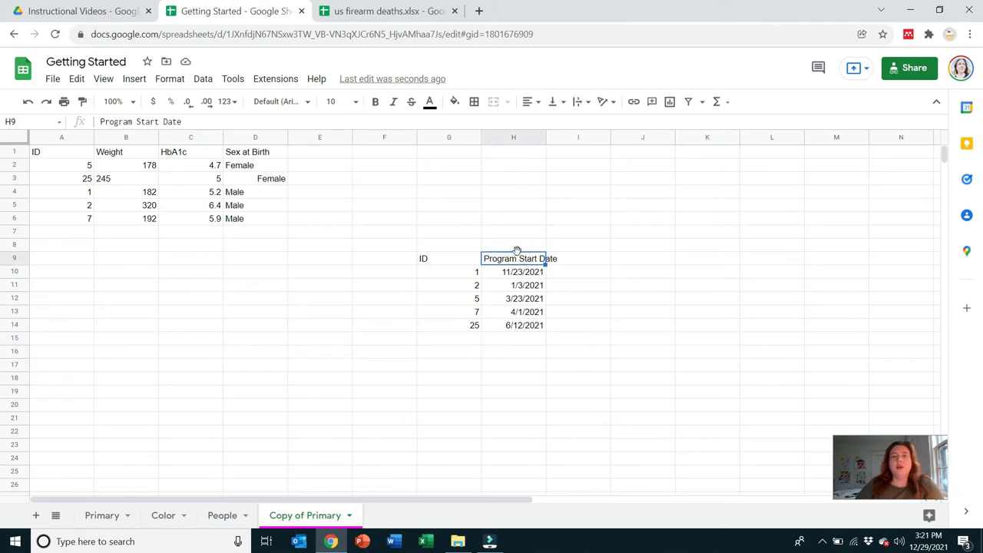
key(Escape)
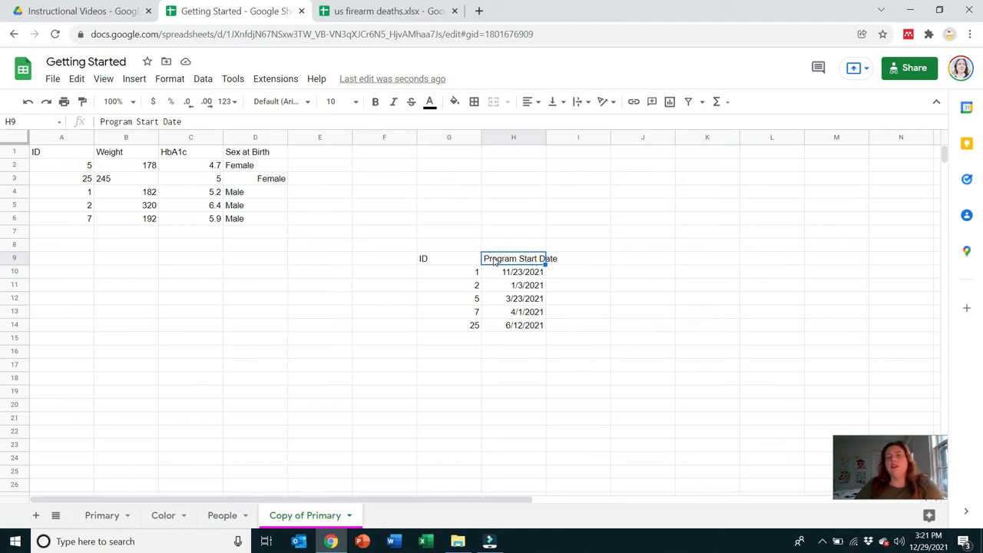
drag(480, 256, 331, 159)
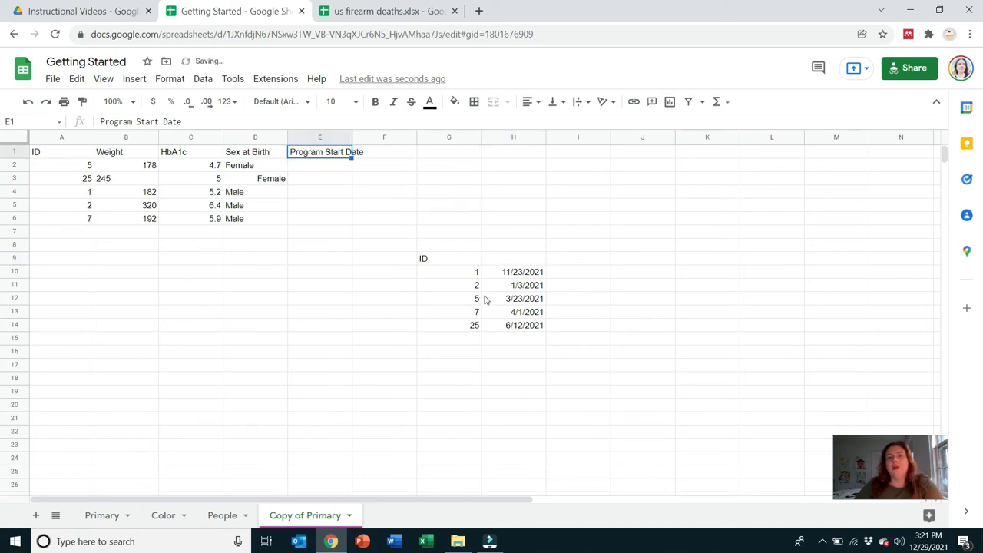
- Move the start dates for IDs 1 and 2 from H10 and H11 to their matching rows in E4 and E5
drag(465, 274, 472, 326)
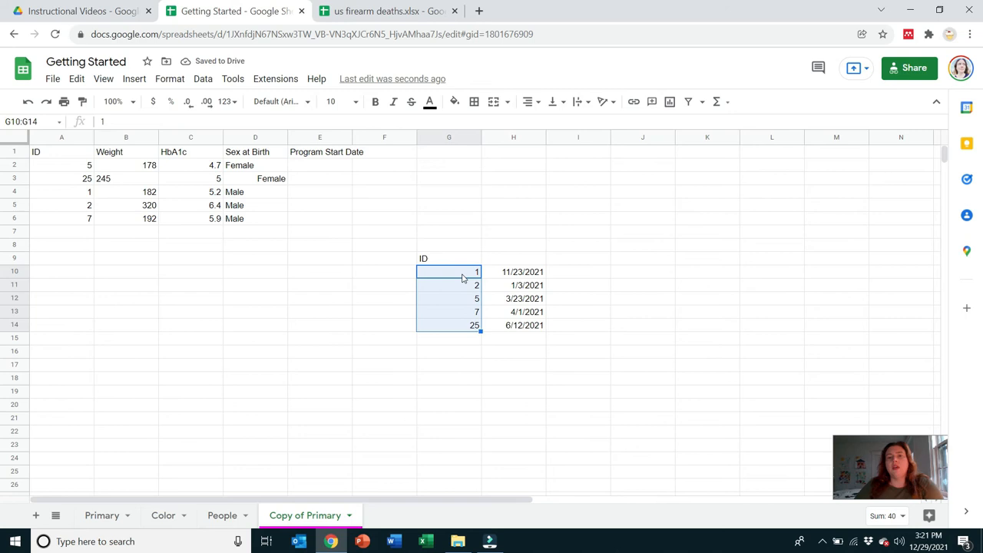
click(476, 272)
click(508, 271)
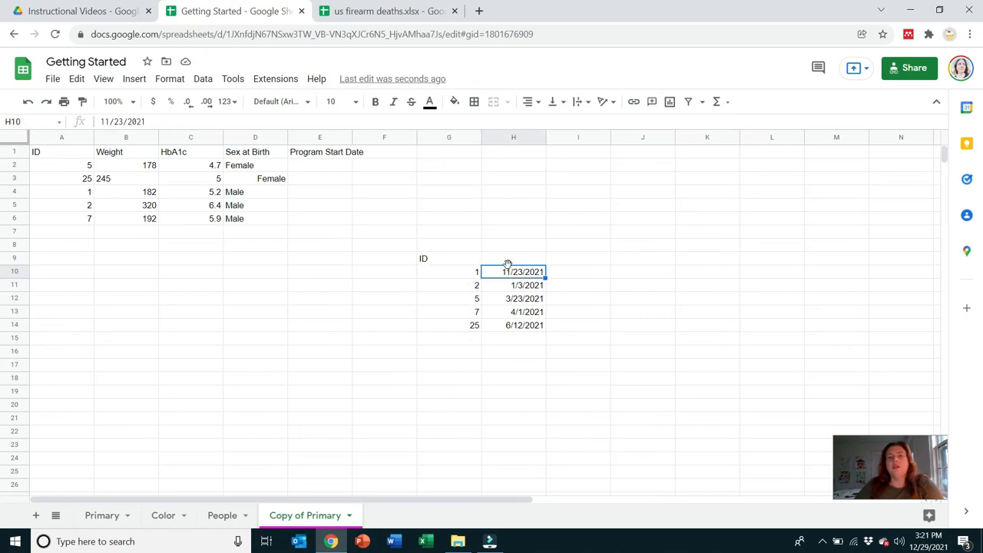
drag(508, 266, 332, 195)
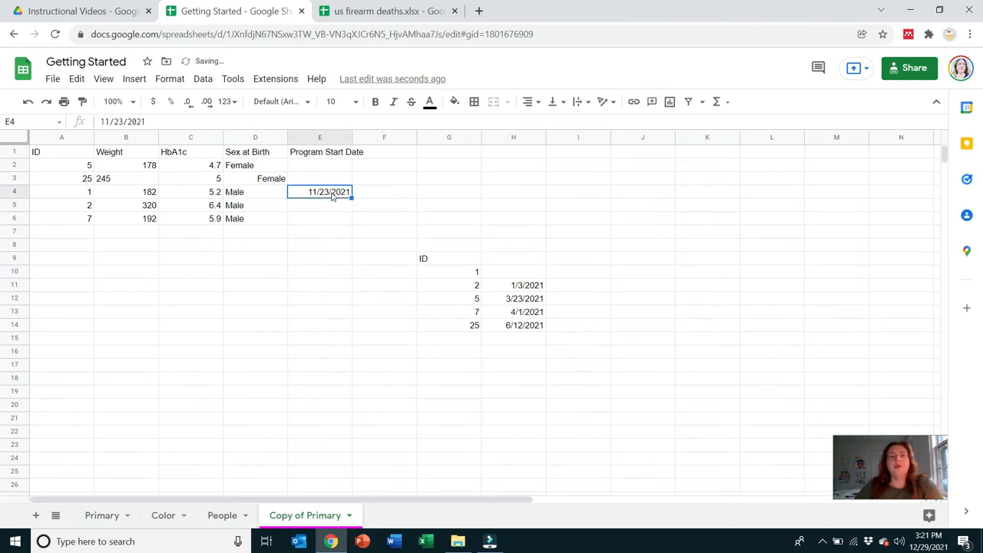
click(510, 288)
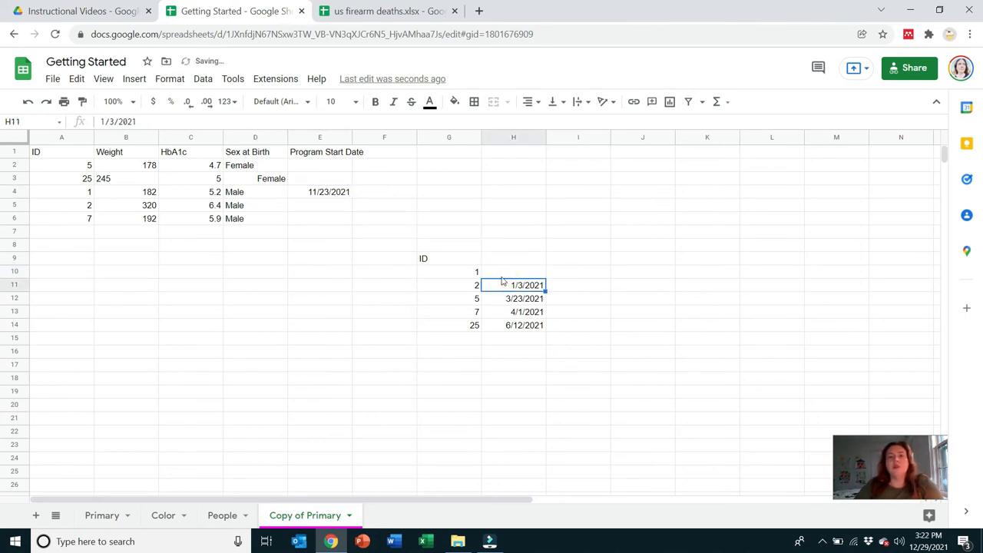
drag(502, 279, 335, 208)
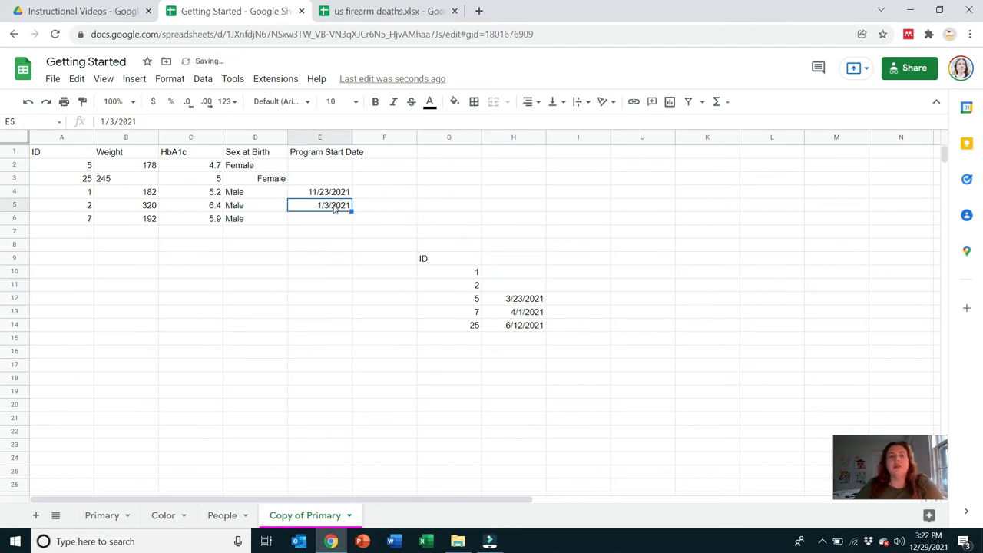
- Move the start dates for IDs 5, 7 and 25 from column H to their matching rows in E2, E6 and E3
click(520, 300)
drag(503, 291, 338, 173)
click(538, 311)
drag(529, 302, 348, 221)
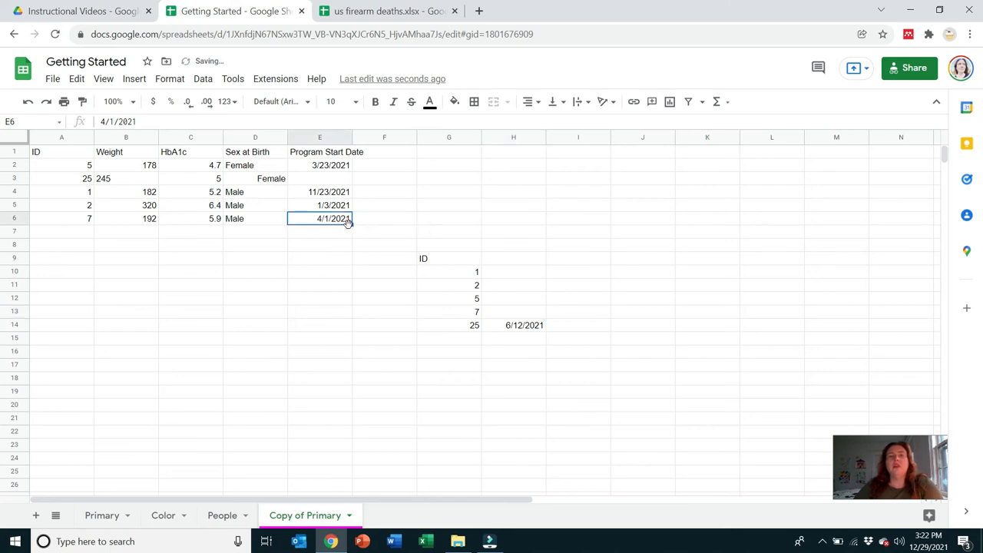
click(521, 326)
drag(508, 317, 342, 189)
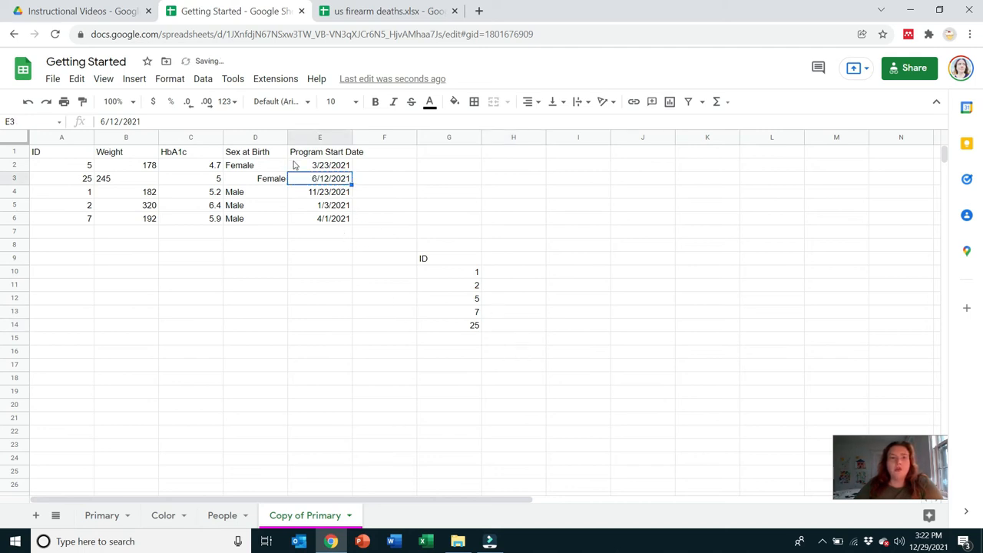
click(507, 206)
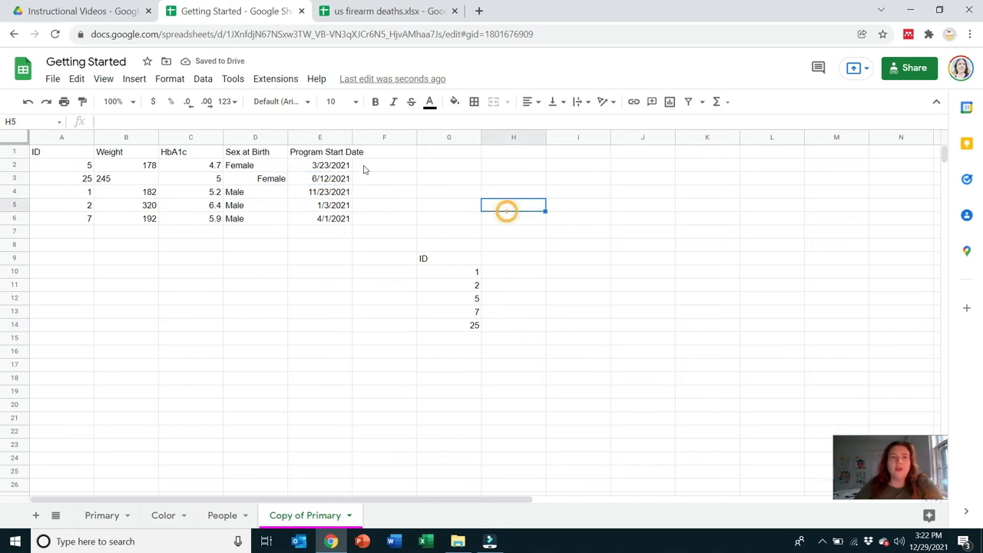
- Try deleting column G with the leftover ID list, then undo the deletion
click(323, 138)
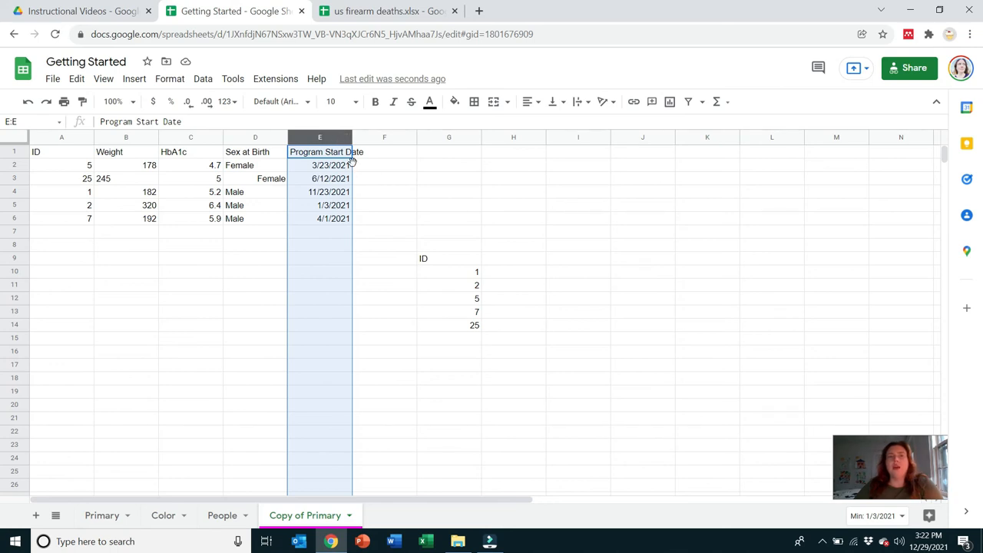
drag(351, 160, 348, 189)
click(448, 138)
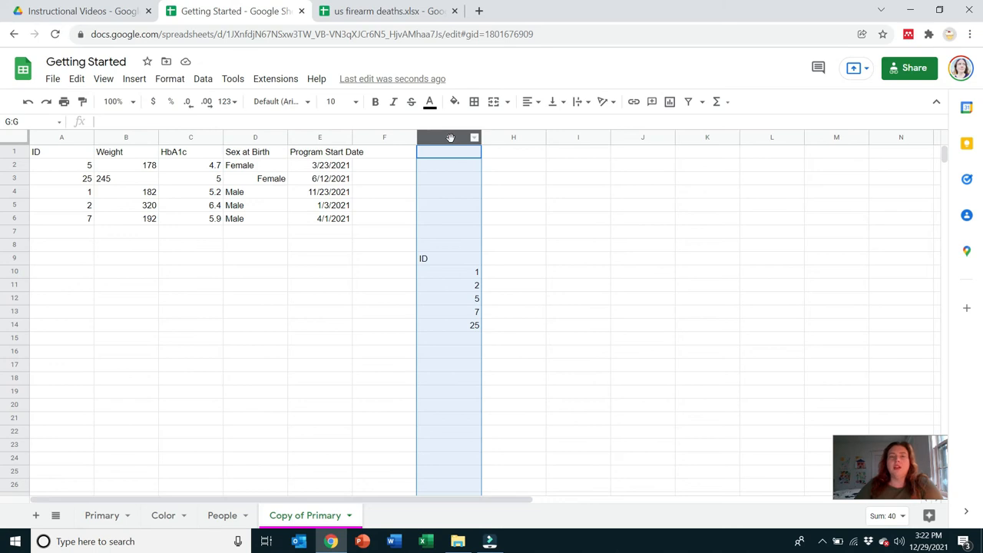
right_click(451, 138)
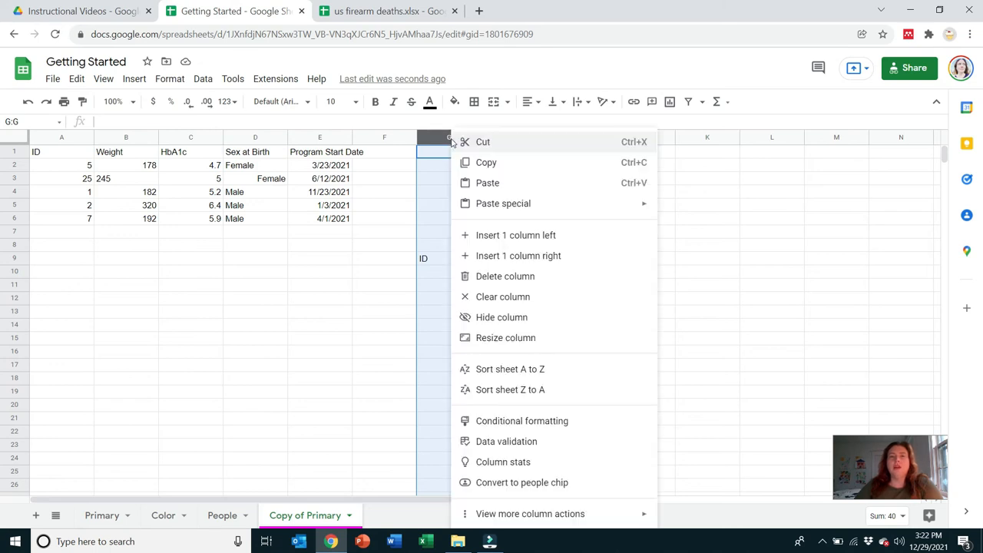
click(496, 283)
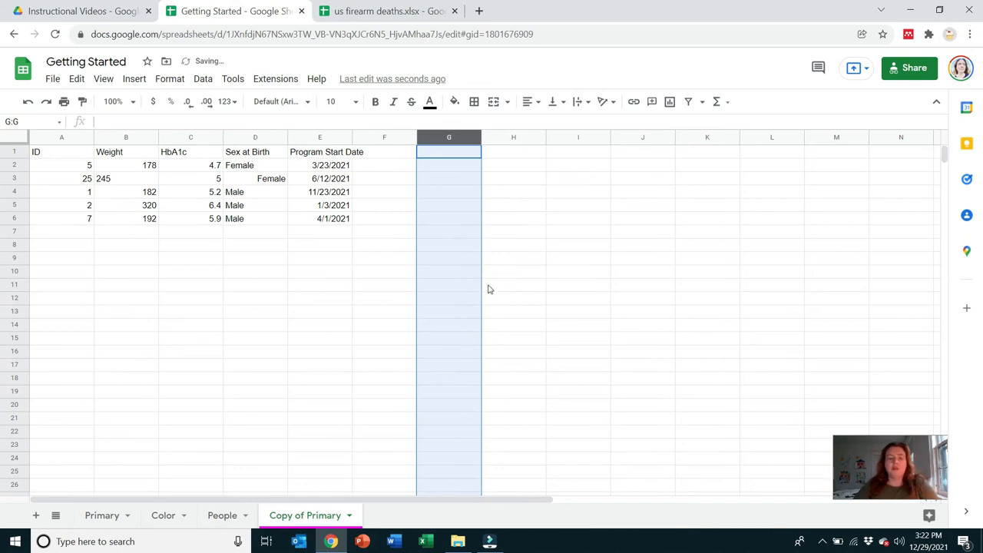
key(ctrl+z)
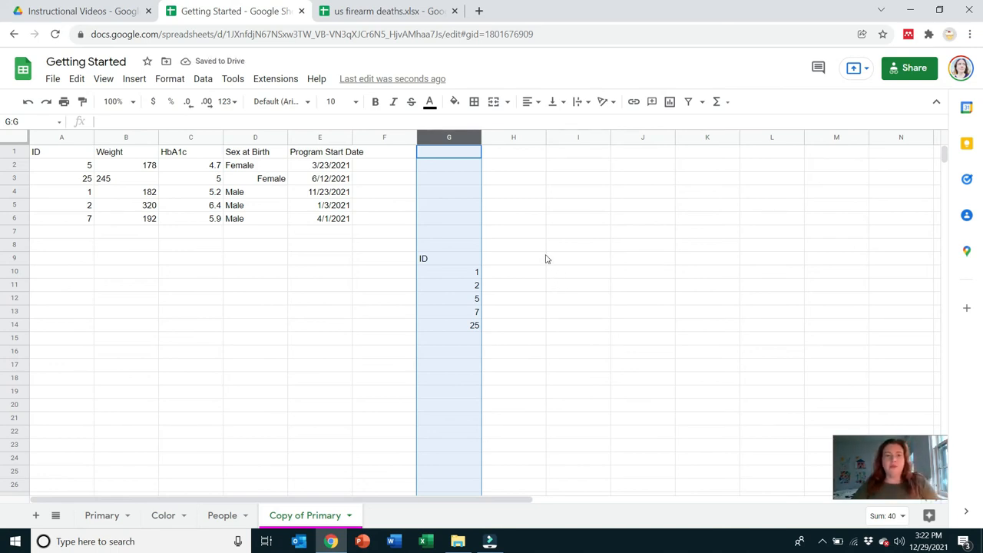
- Clear the leftover ID list from column G without deleting the column
key(Delete)
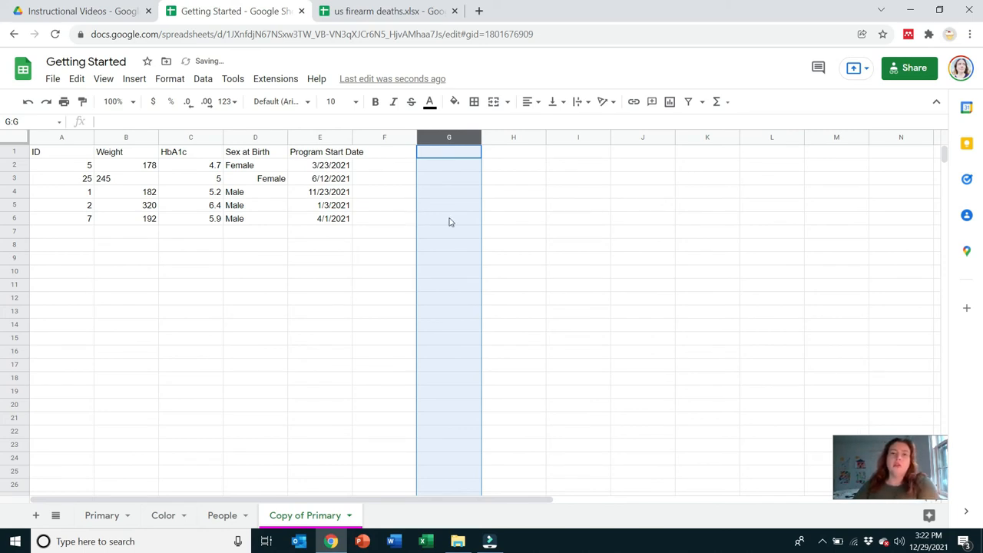
click(386, 179)
- Examine the Program Start Date column E1:E6, several of its dates, and the ID column against the other headings
drag(327, 153, 326, 213)
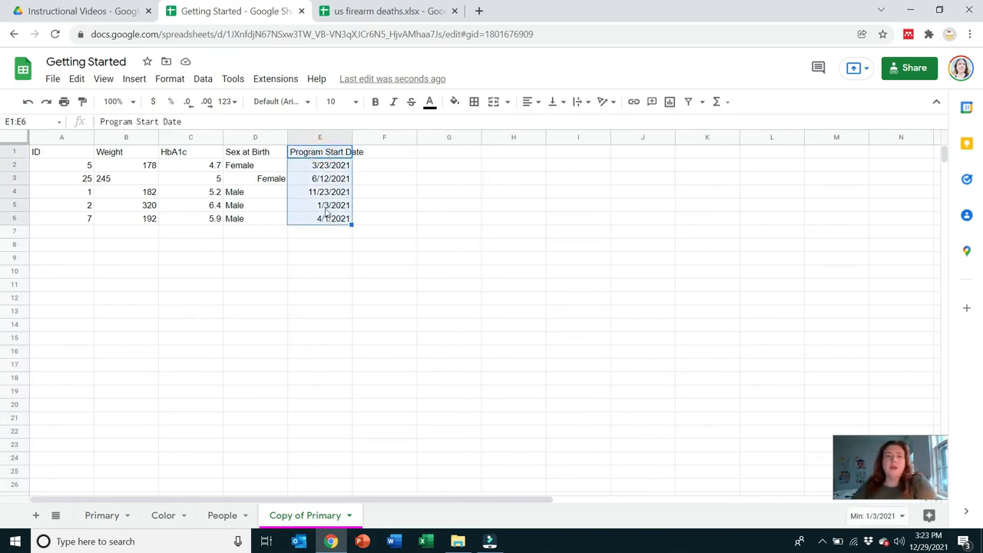
click(272, 156)
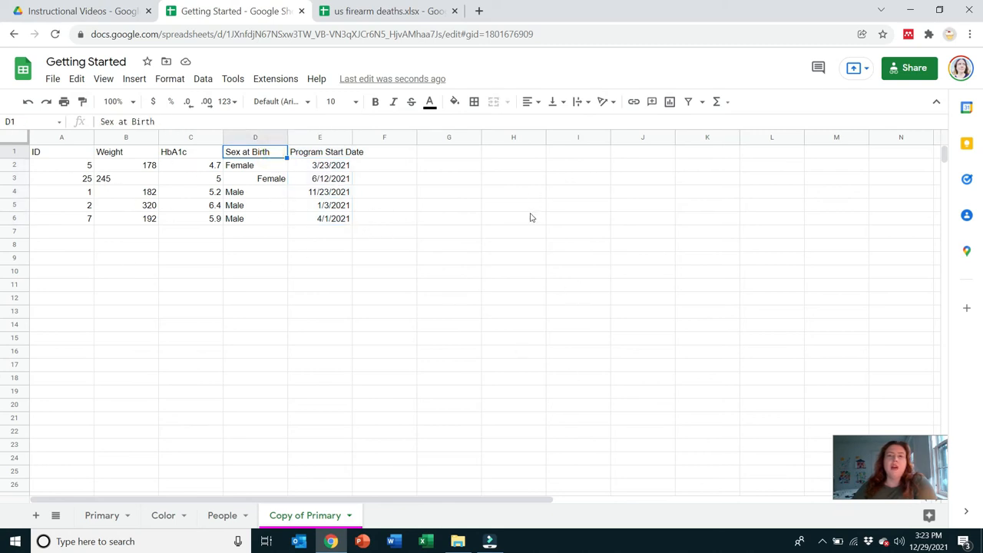
click(340, 223)
click(334, 194)
click(333, 180)
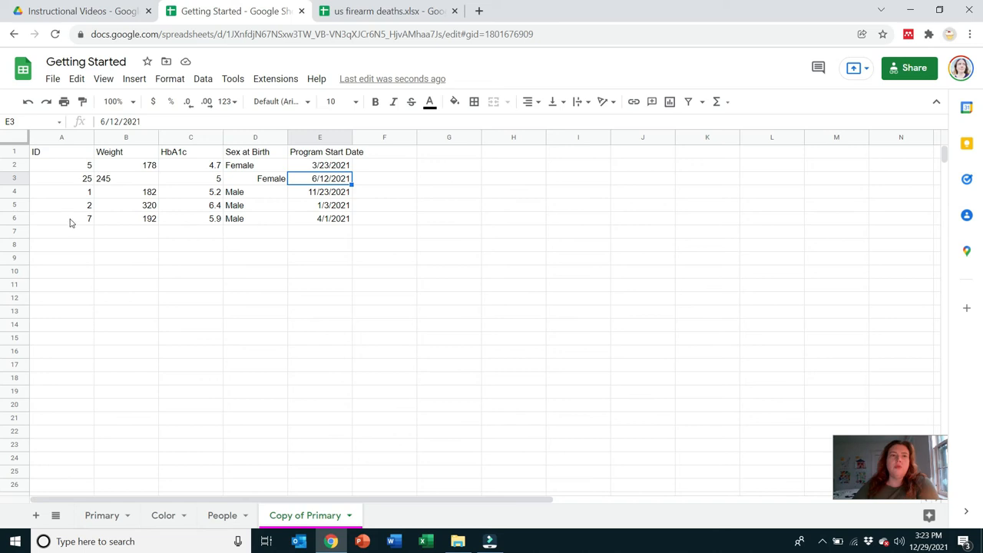
click(62, 136)
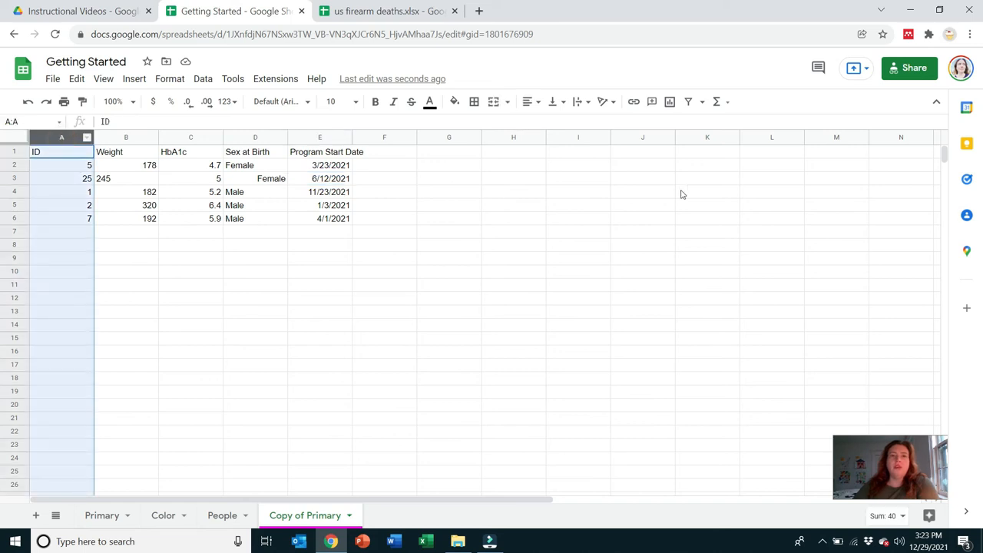
click(601, 299)
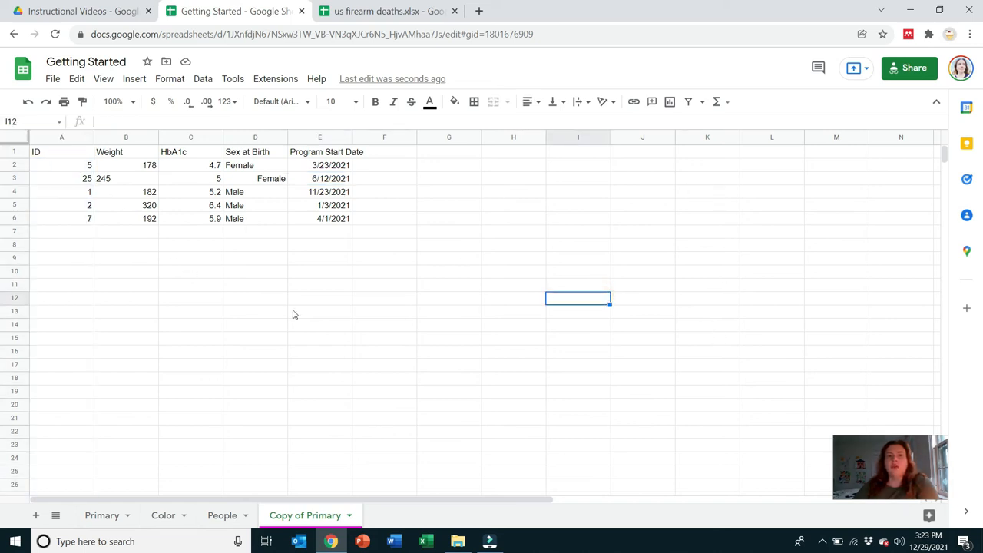
click(299, 313)
- Select the combined table A1:E6, then check each program start date from E2 down to E6
click(71, 156)
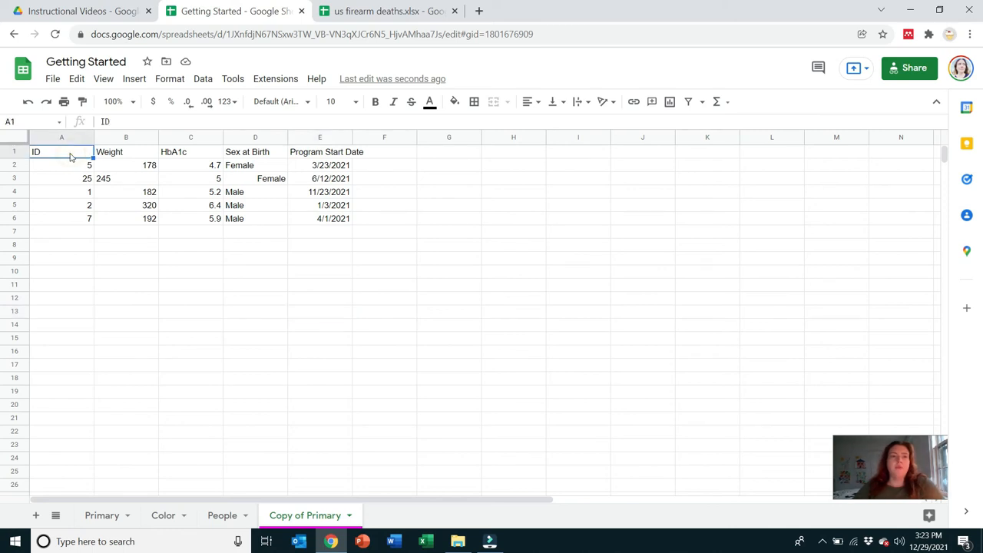
drag(72, 156, 304, 222)
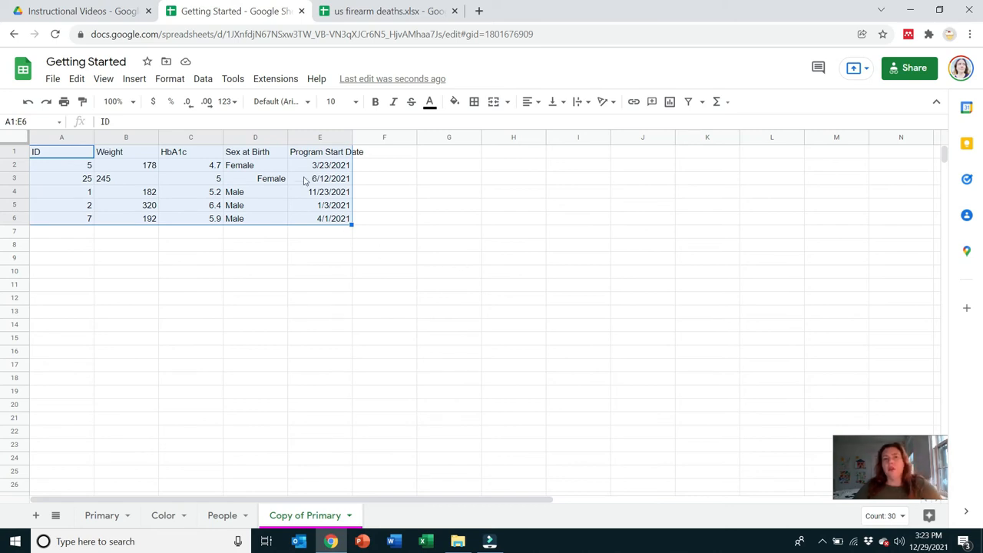
click(310, 166)
click(312, 181)
click(314, 195)
click(314, 207)
click(315, 221)
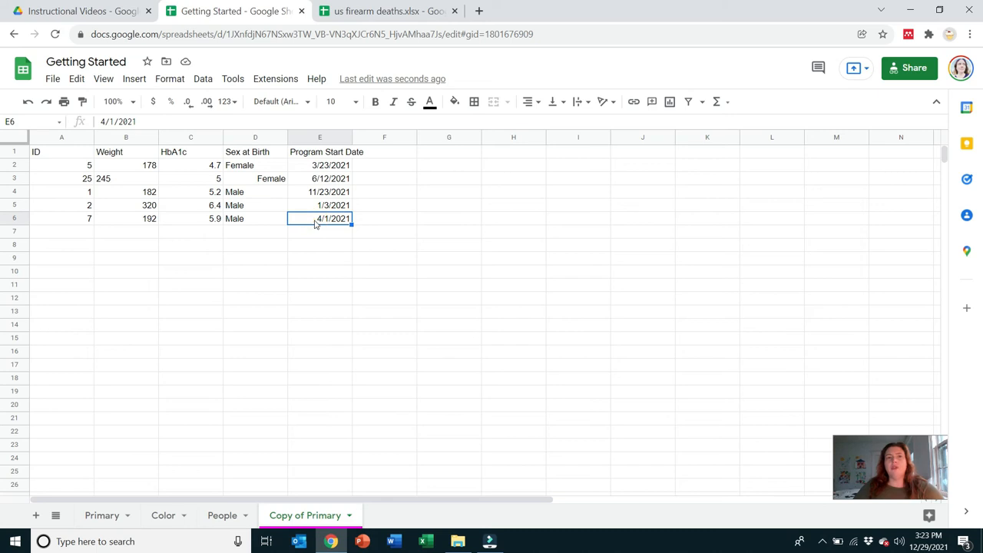
- Examine the number and text format options for the date in E6, leaving them without making a choice
click(185, 81)
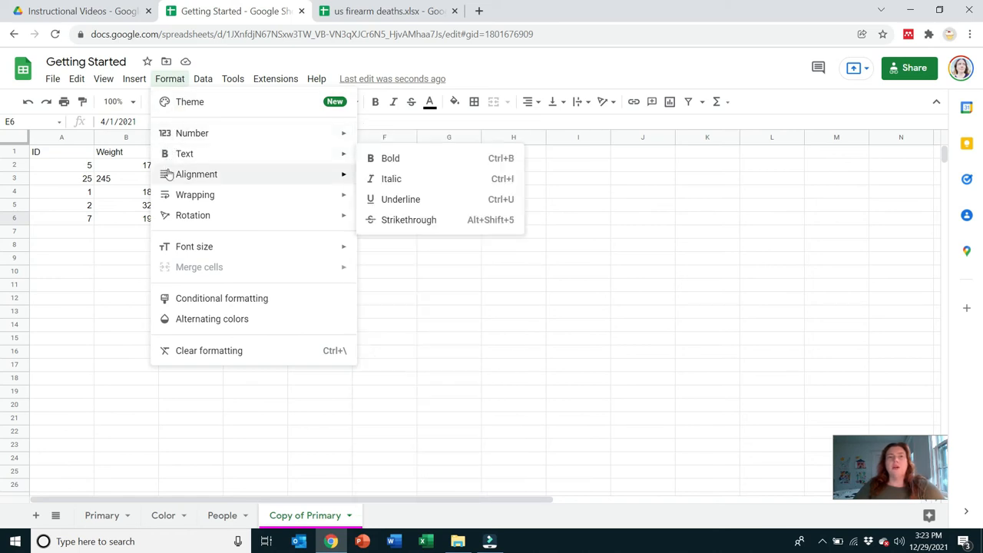
mouse_move(170, 141)
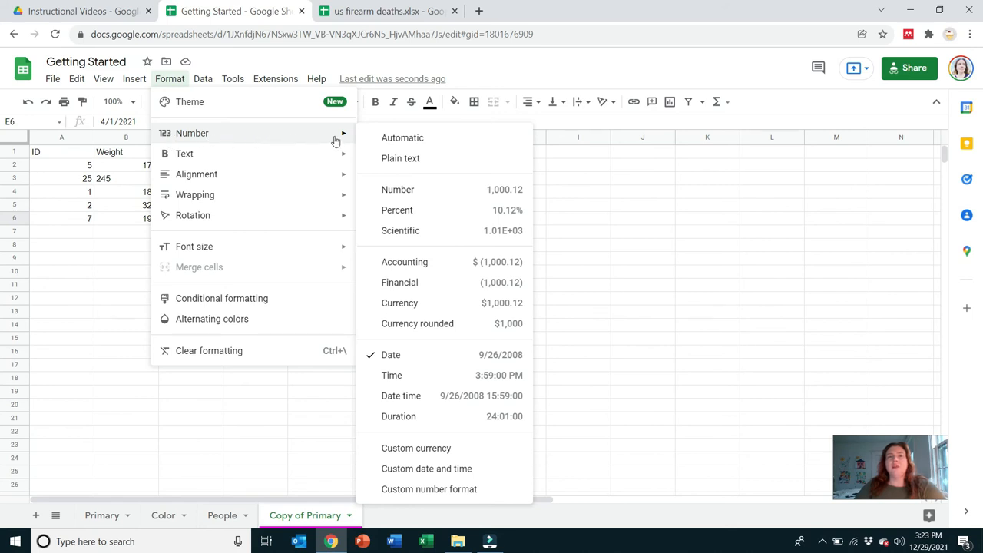
mouse_move(328, 157)
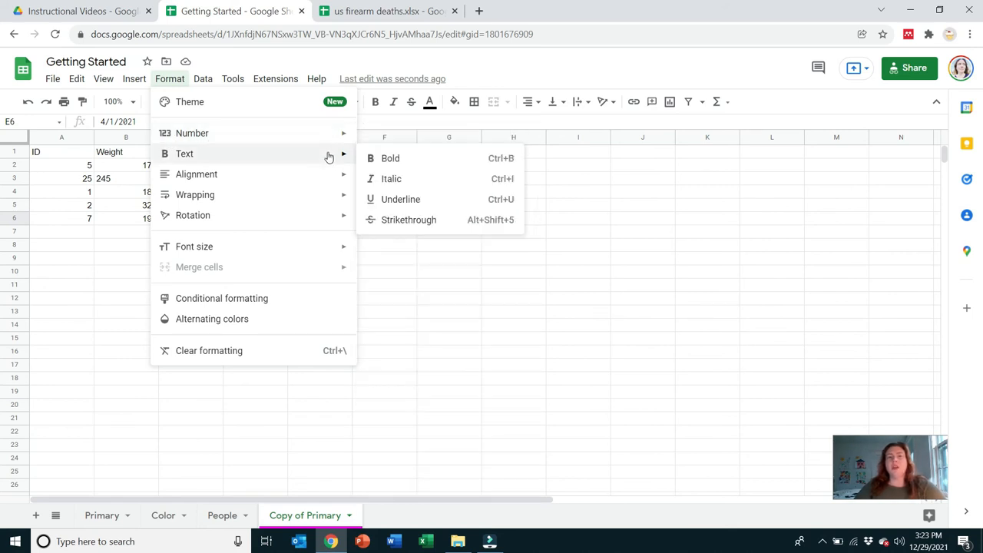
mouse_move(321, 139)
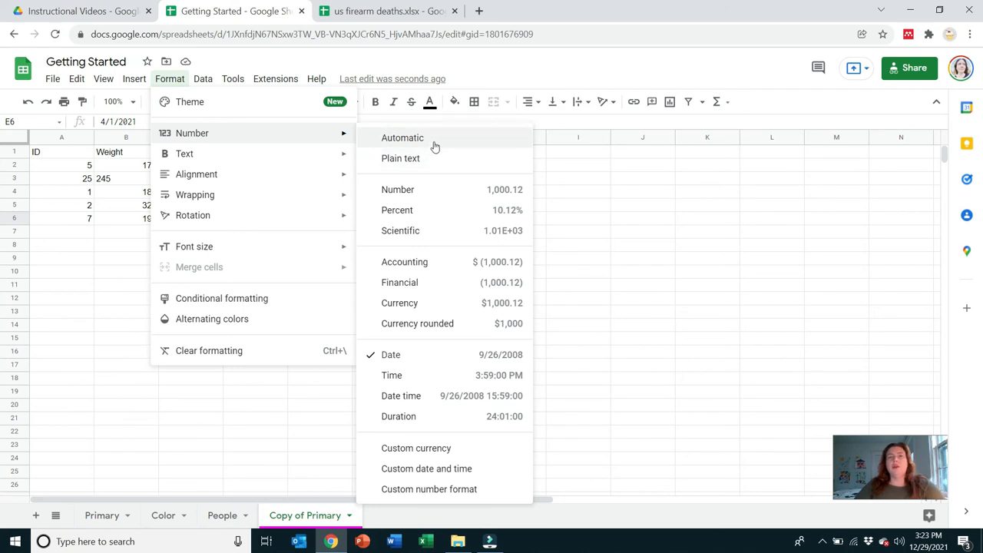
click(585, 165)
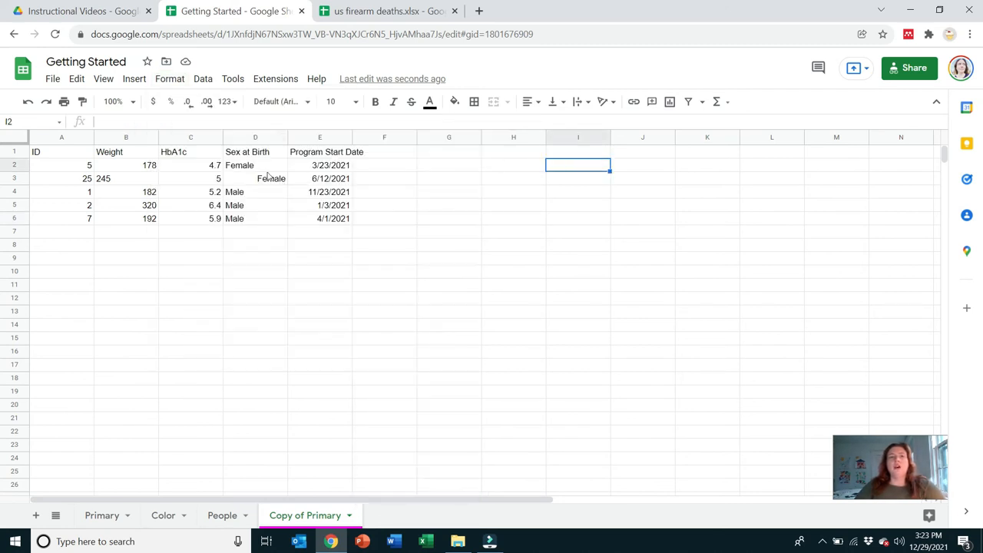
- Format the Sex at Birth entry in D2 as plain text and check the format applied to it
click(264, 165)
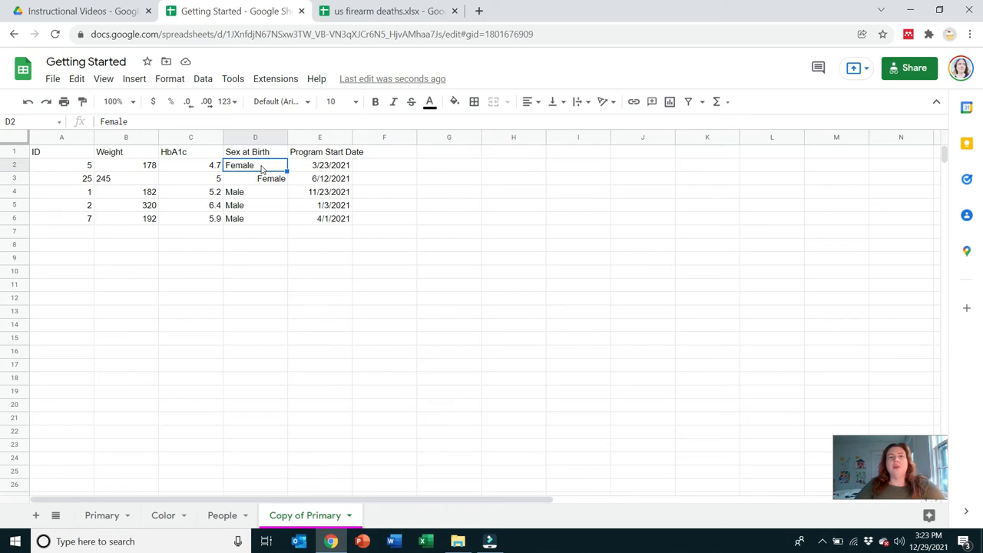
click(176, 81)
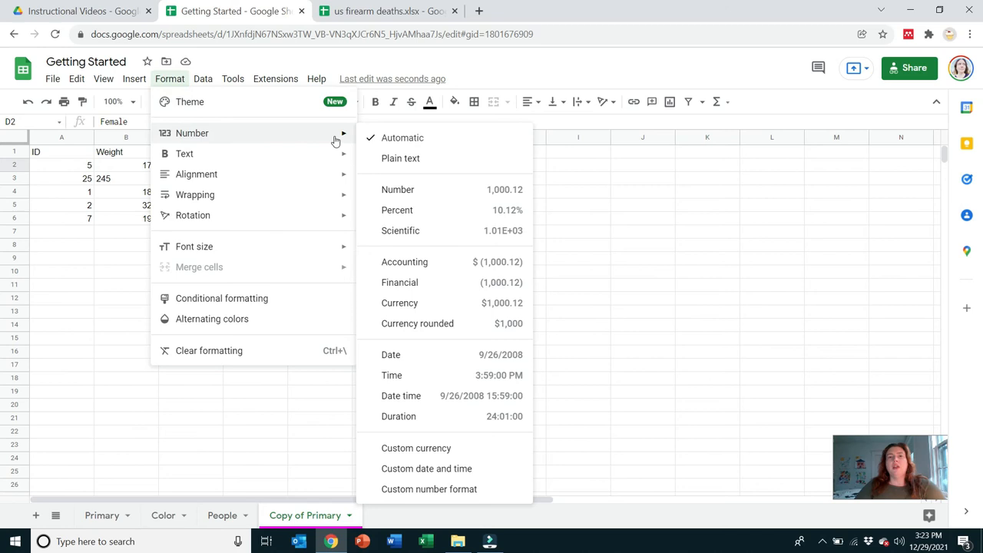
click(412, 161)
click(407, 235)
click(258, 166)
click(170, 80)
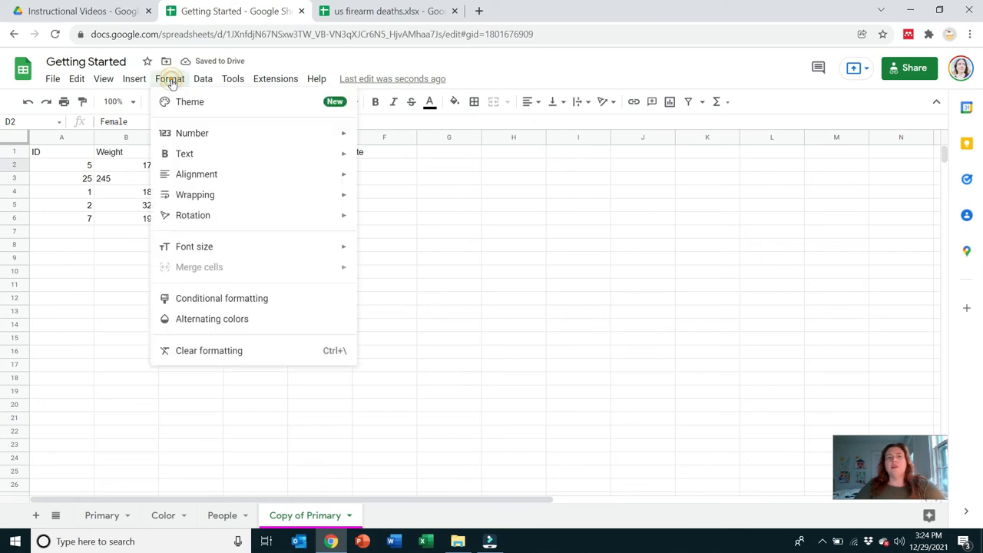
mouse_move(179, 139)
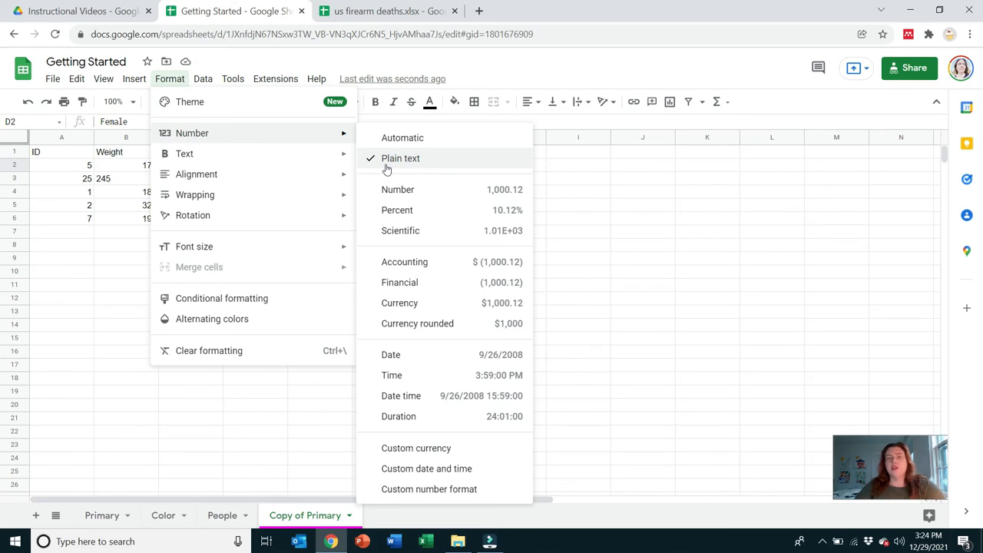
click(577, 205)
- Try the Date time format on the program start date in E2, and undo it
click(336, 168)
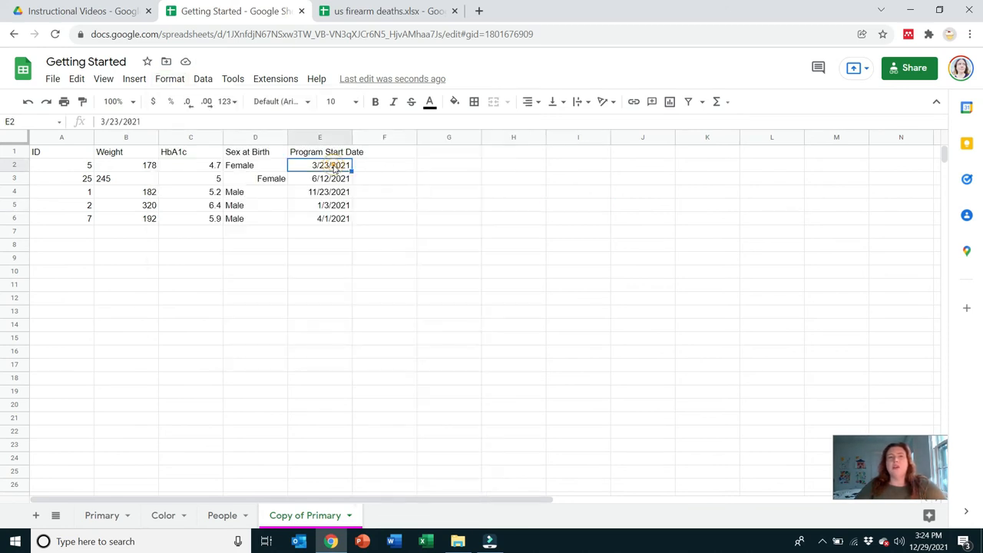
click(178, 80)
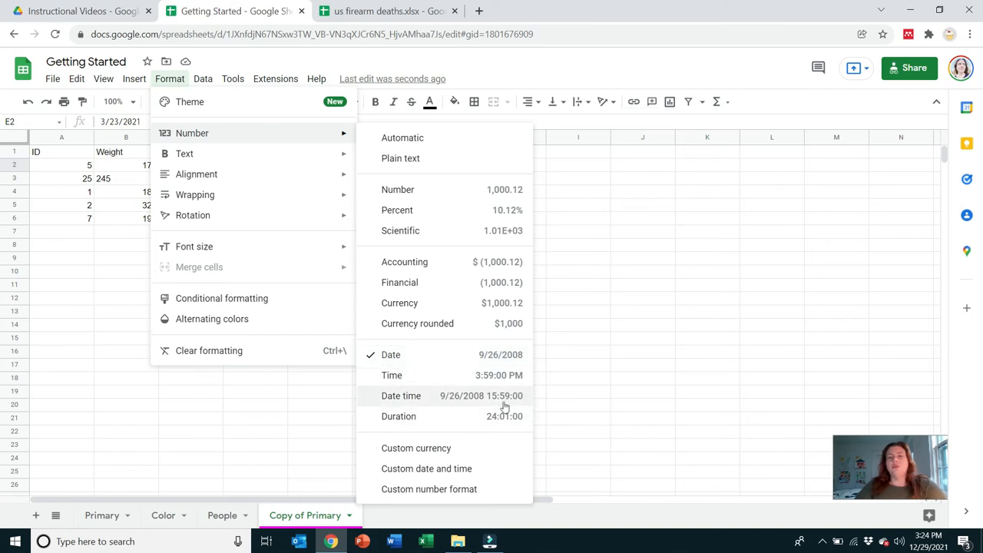
click(429, 397)
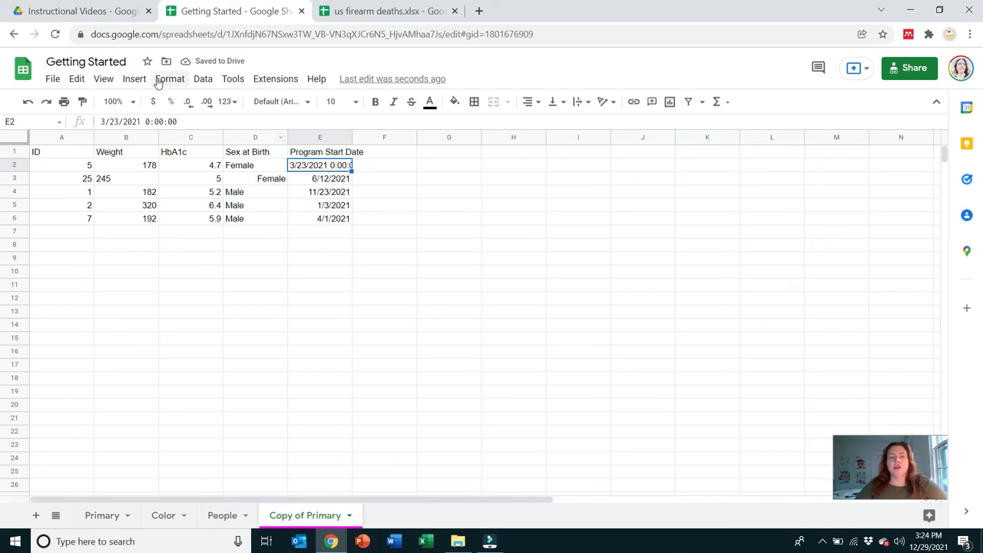
key(ctrl+z)
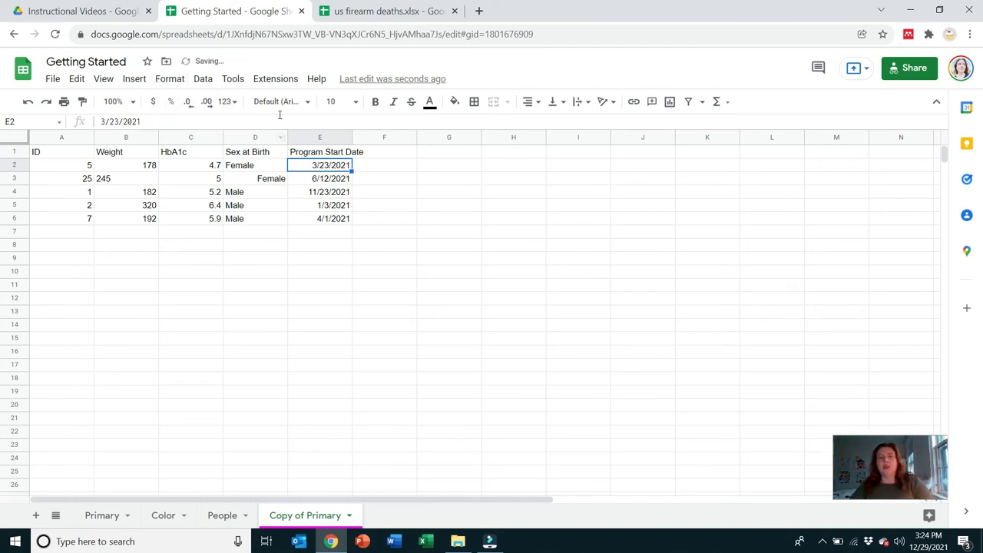
click(459, 251)
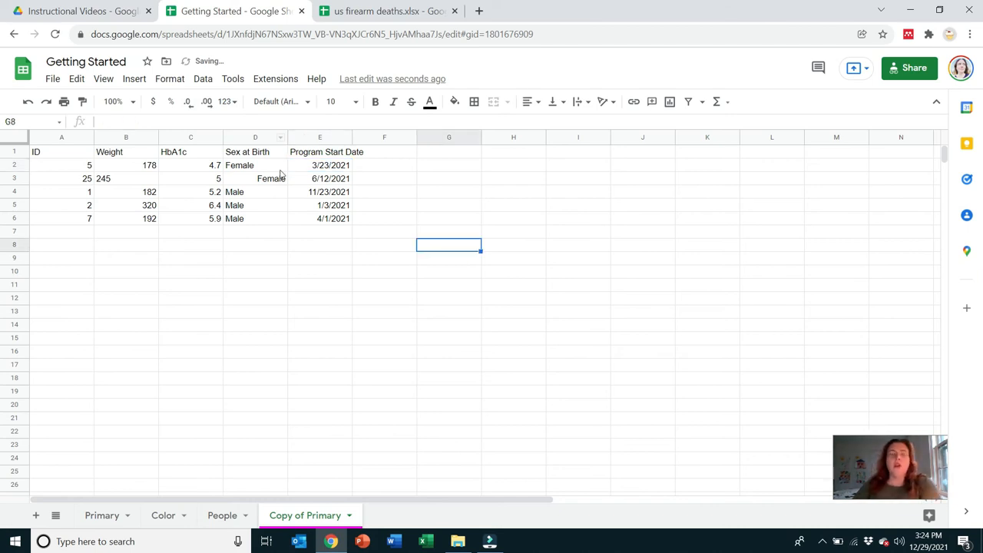
- Examine the Sex at Birth entries D2:D4, the number format options for D4, and the whole table A1:E6
click(280, 166)
click(248, 184)
click(250, 197)
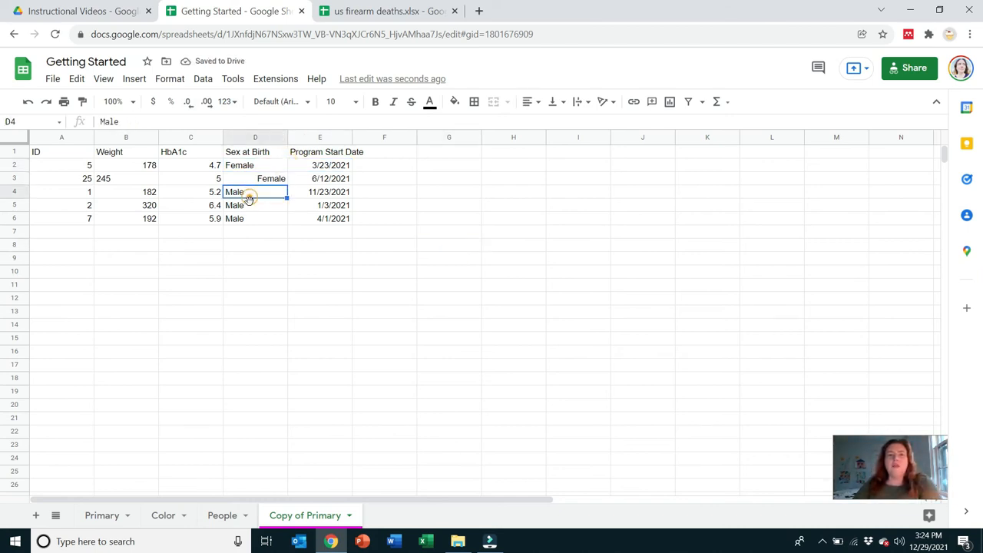
click(183, 83)
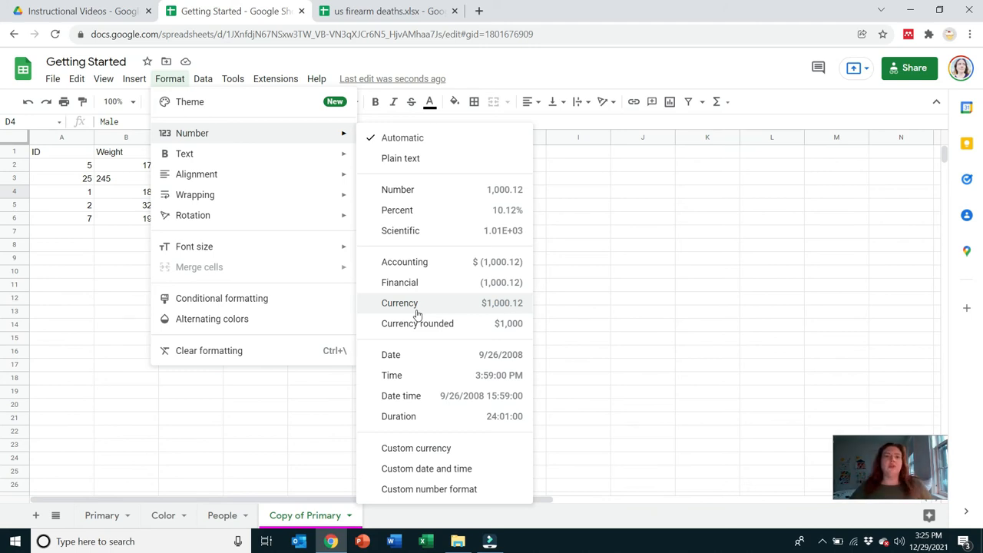
click(632, 301)
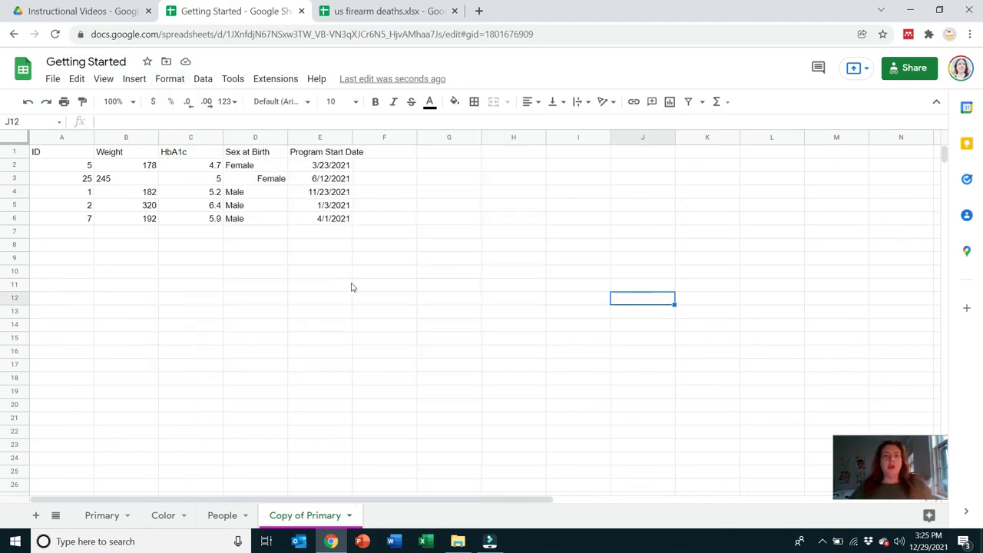
click(68, 169)
drag(48, 154, 339, 221)
click(333, 244)
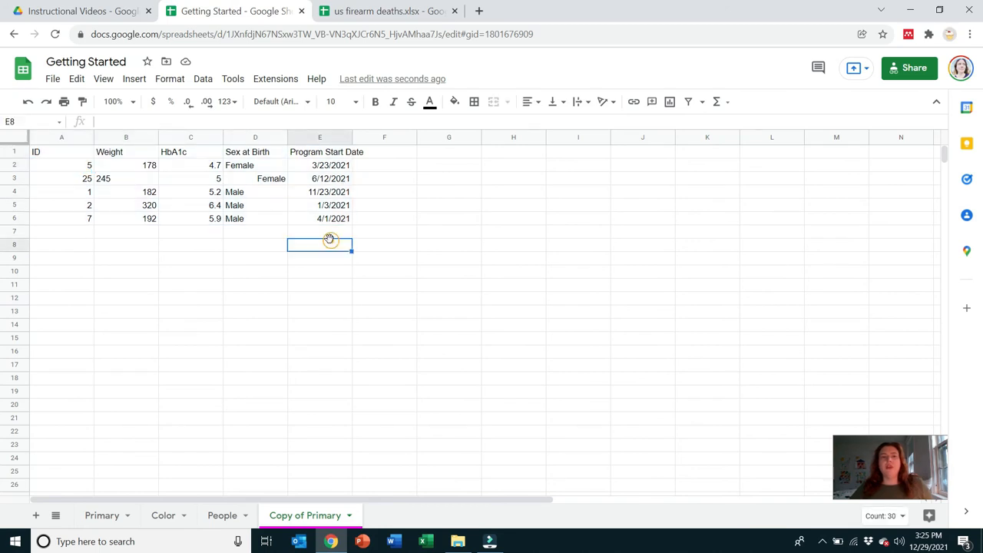
- Try increasing the decimal places of the HbA1c values in C2:C6, and undo the change
drag(192, 164, 197, 220)
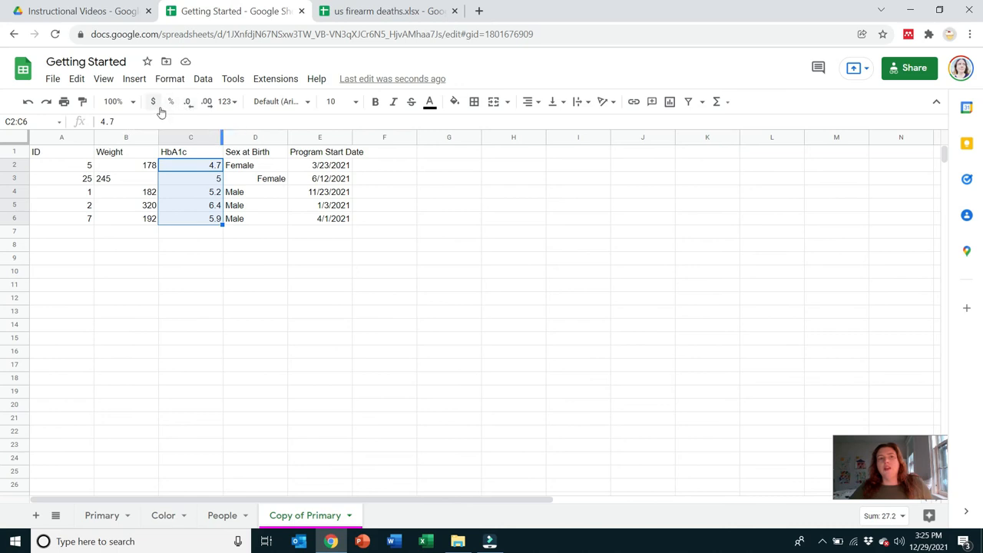
click(208, 103)
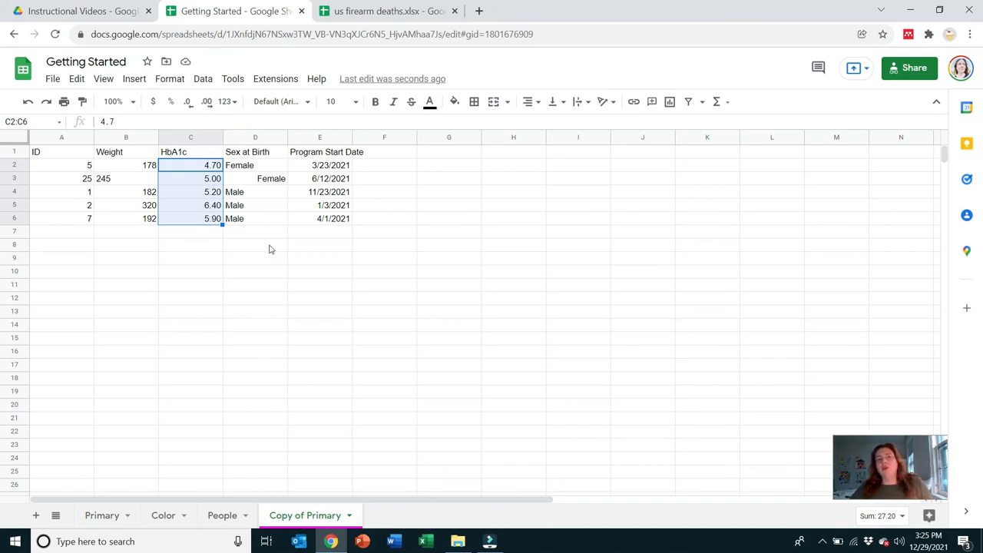
key(ctrl+z)
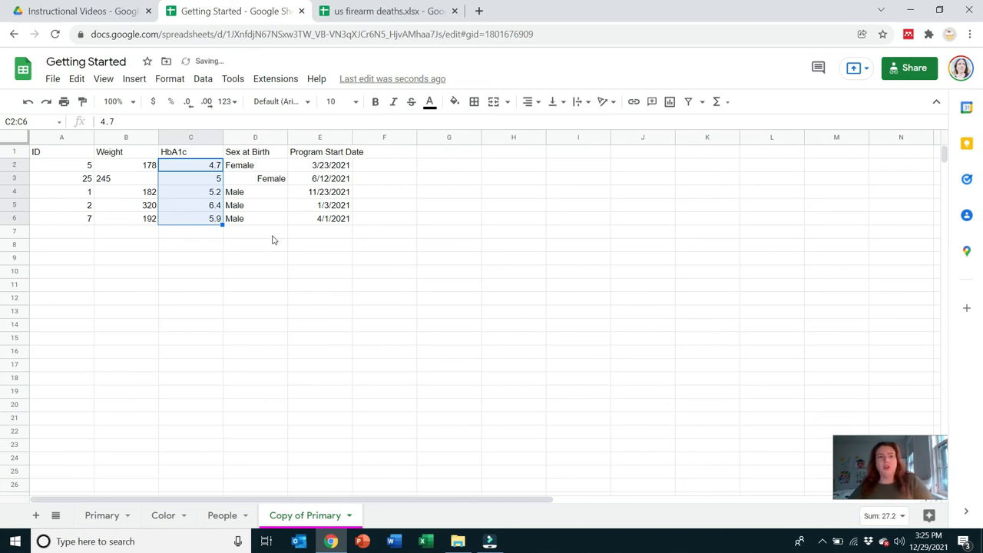
click(269, 232)
- Show the HbA1c value in C3 with one decimal place, and check it alongside the weight in B3
click(214, 180)
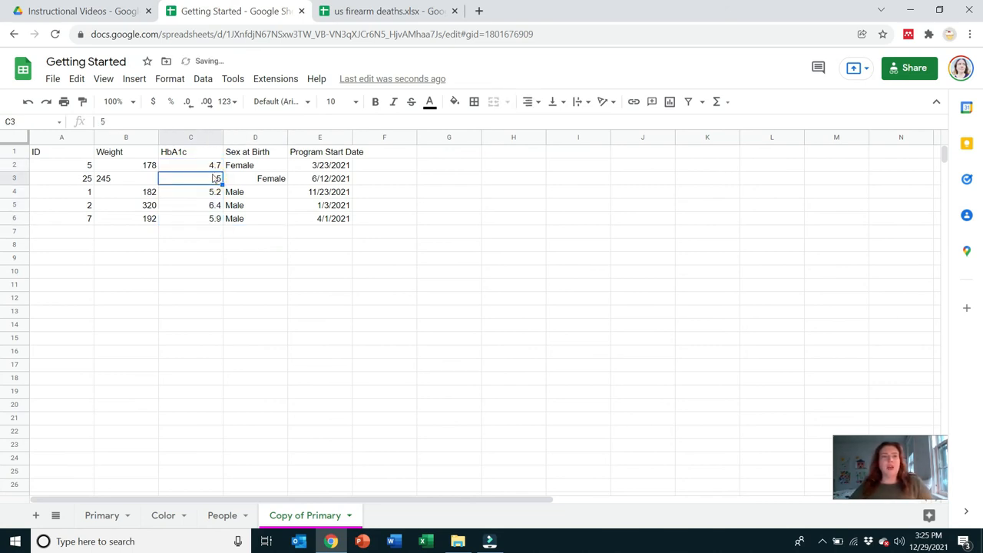
click(206, 101)
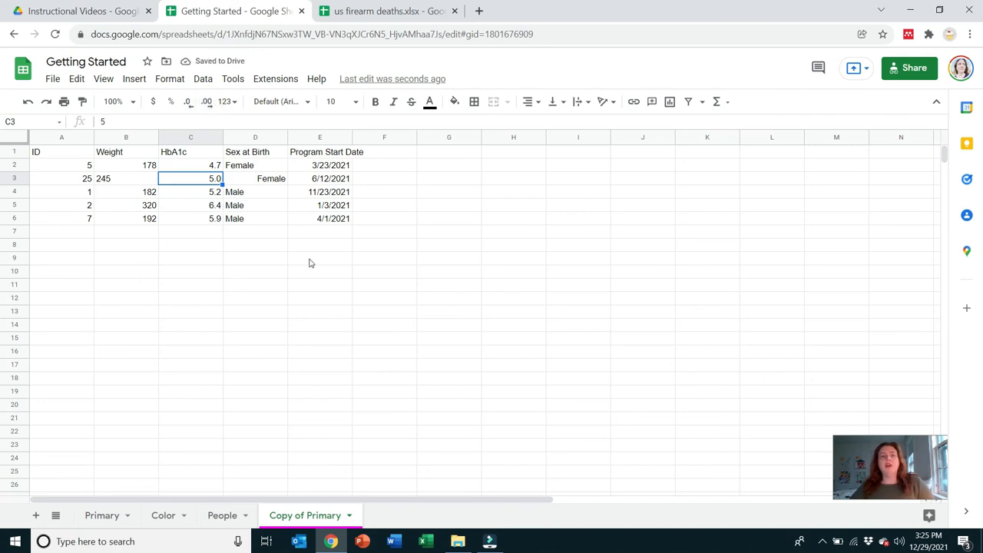
click(308, 262)
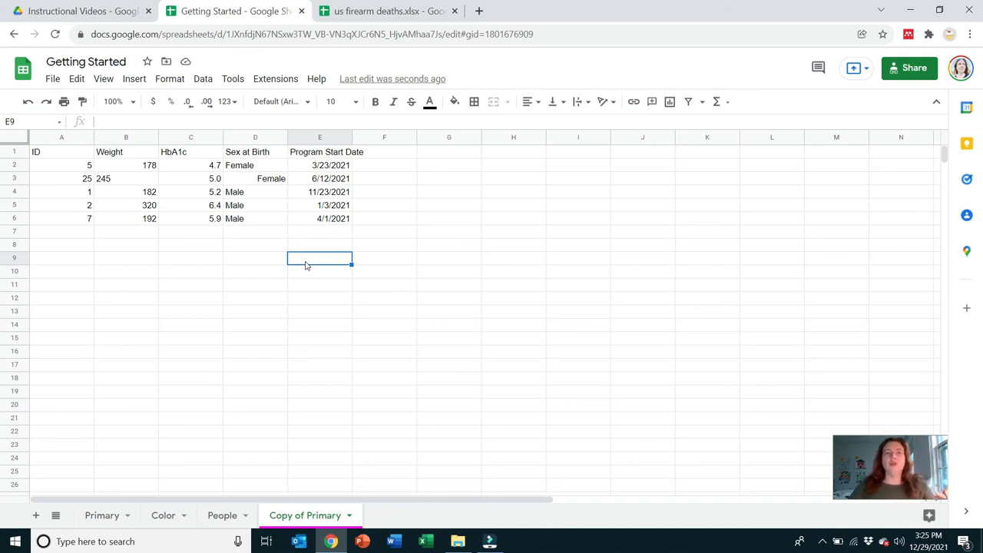
click(209, 180)
click(149, 179)
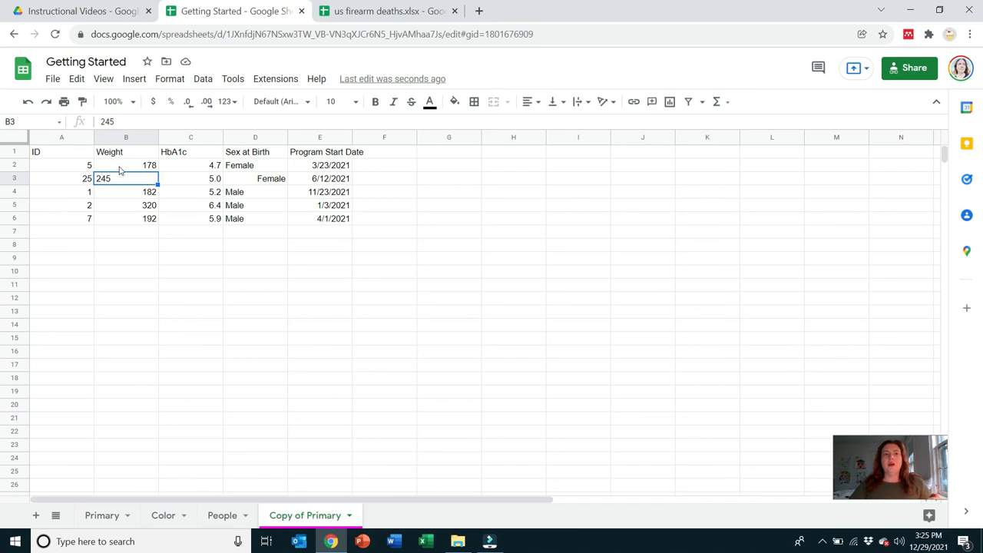
- Try the percent format on the HbA1c values in C2:C6, and undo it
drag(200, 168, 204, 219)
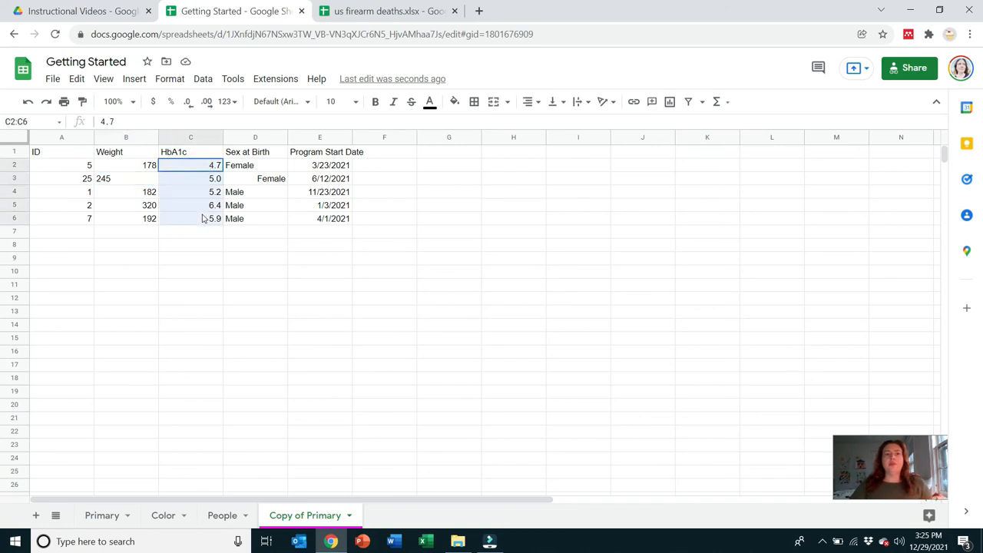
click(172, 103)
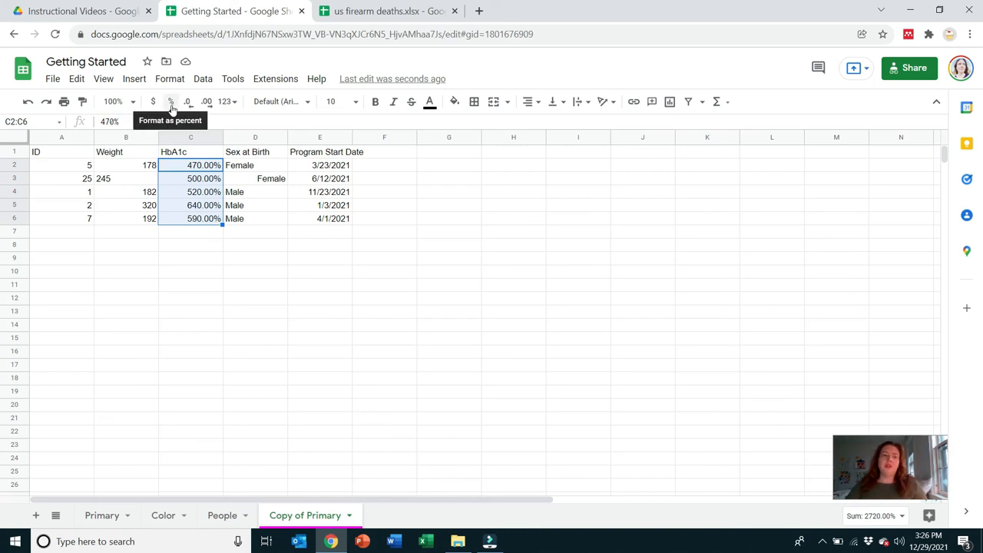
key(ctrl+z)
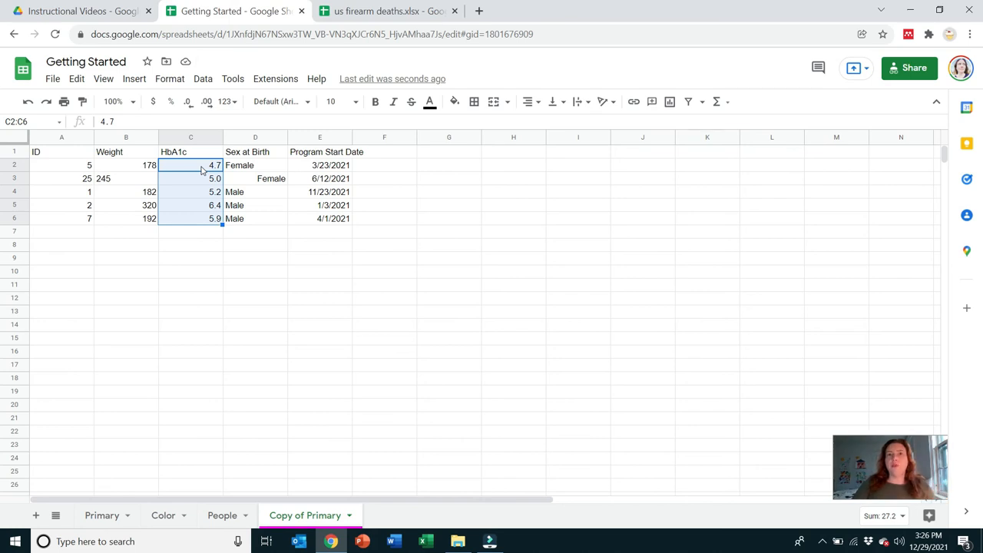
click(311, 272)
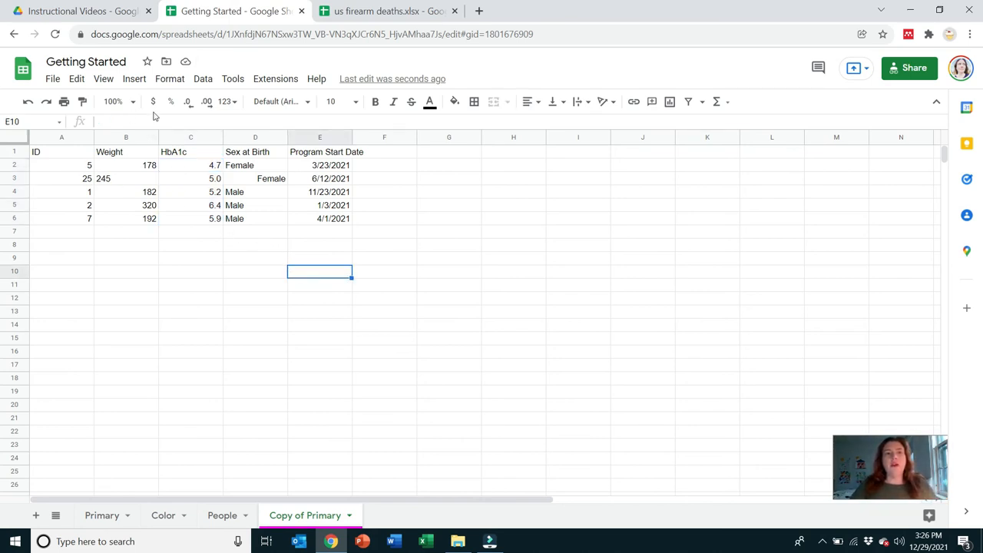
- Try the currency format on the weight in B2, and undo it
click(148, 166)
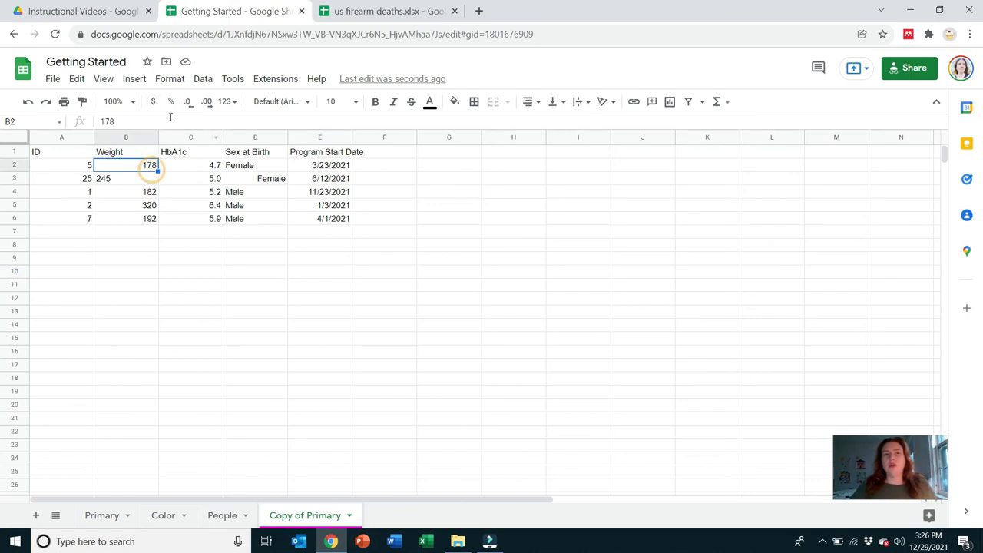
click(154, 103)
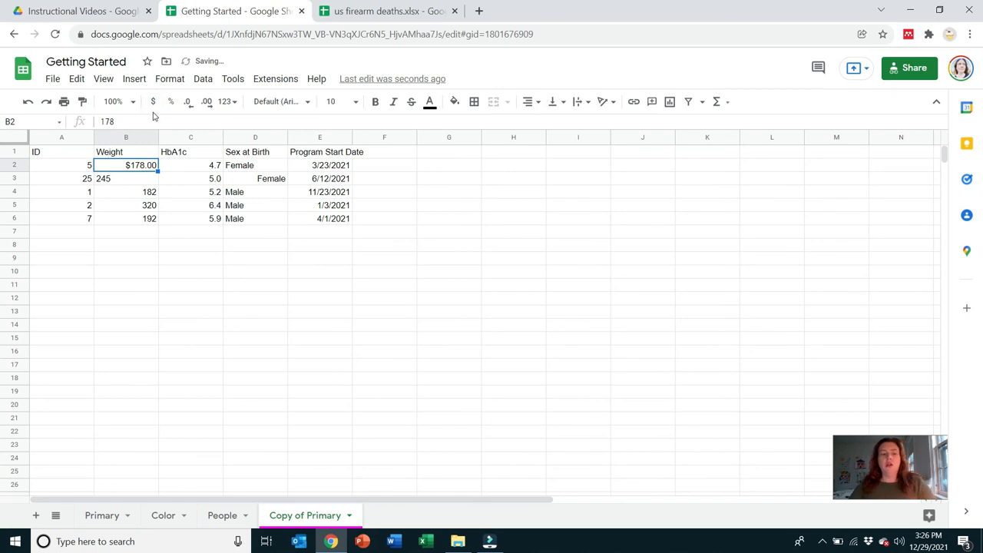
key(ctrl+z)
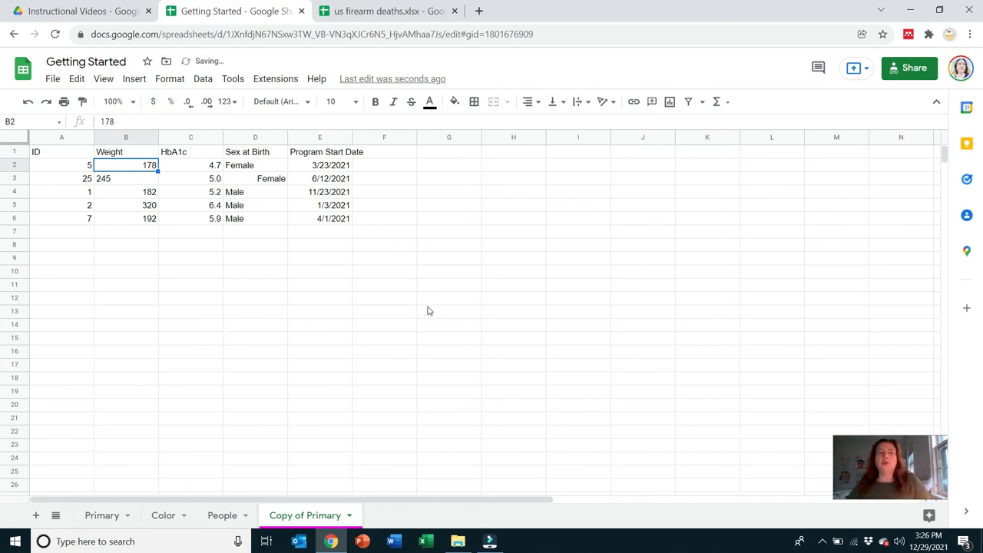
click(429, 311)
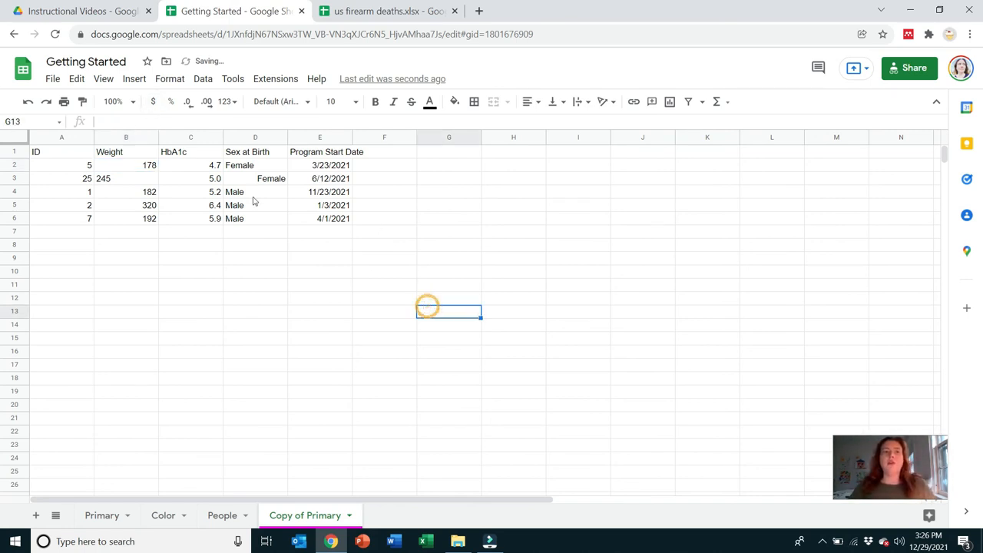
- Review the number format choices and the general formatting options without applying any
click(230, 103)
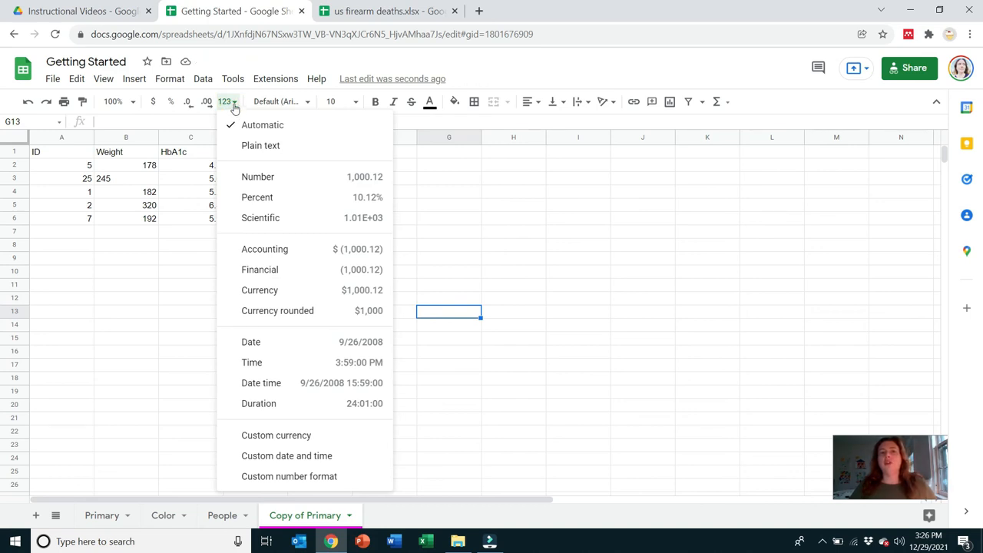
click(181, 81)
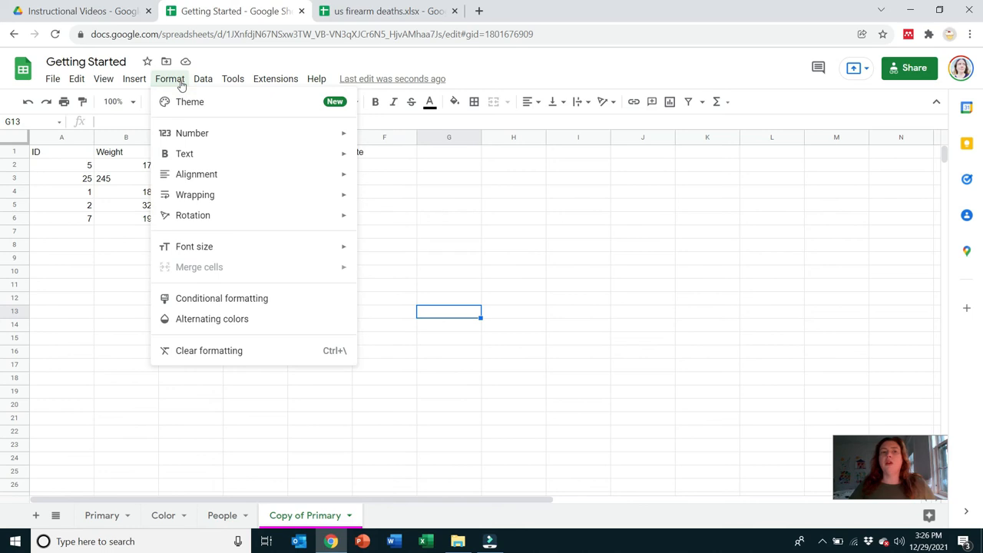
click(507, 194)
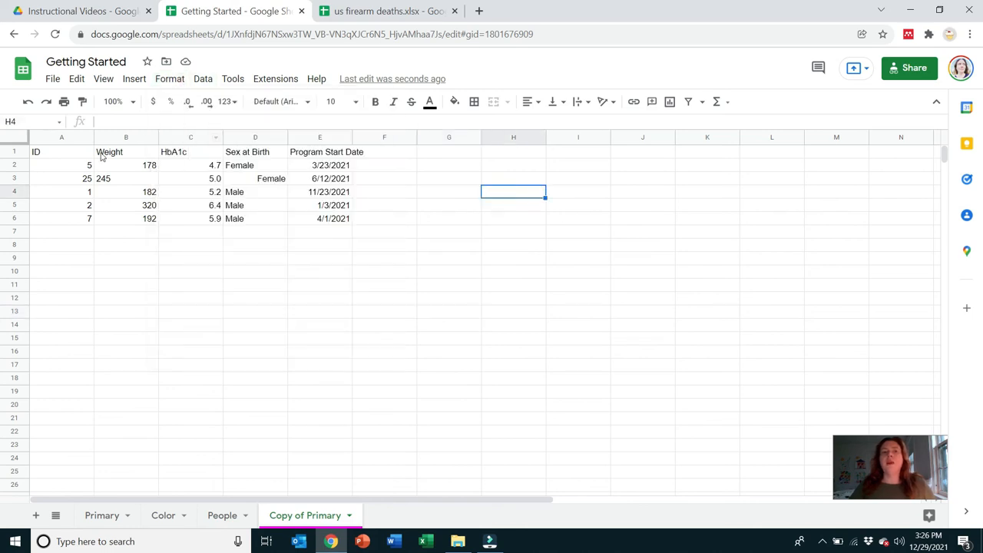
- Set the font size of the whole table A1:E6 to 12, and try bold on and off
drag(38, 156, 323, 219)
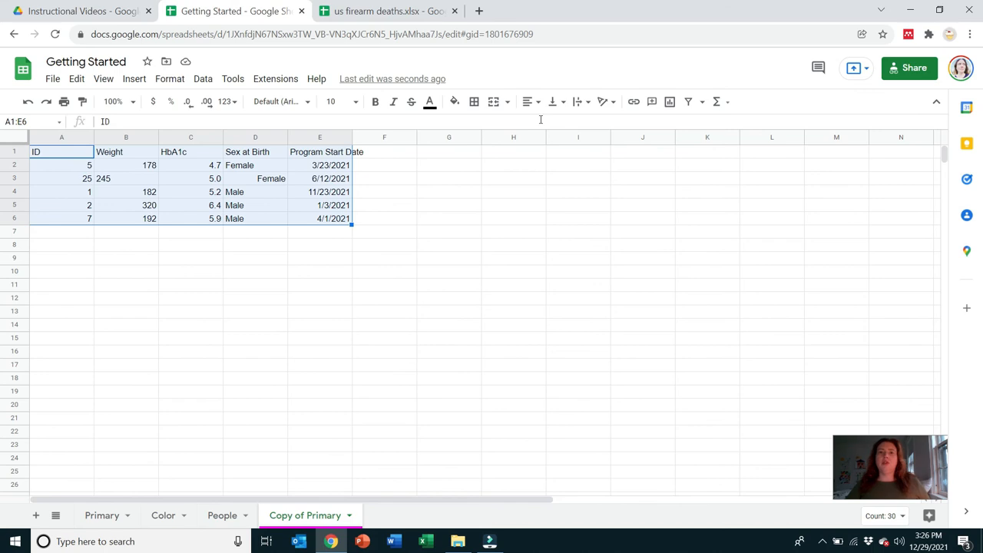
click(356, 101)
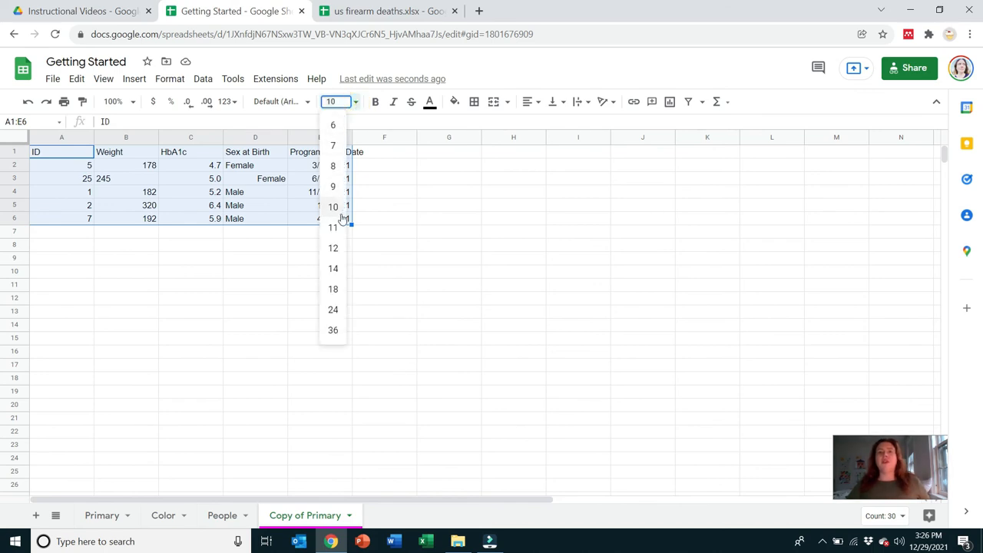
click(333, 248)
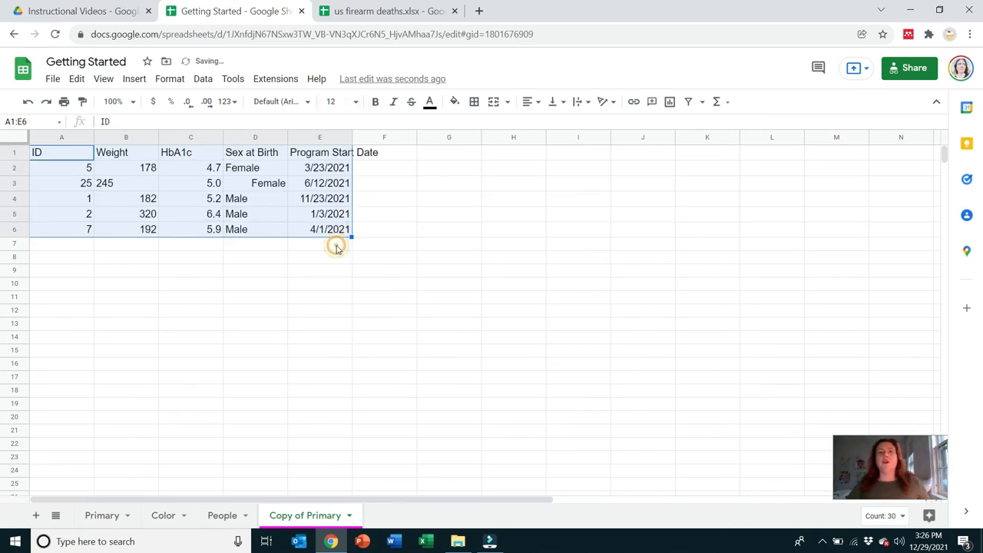
click(375, 103)
click(375, 103)
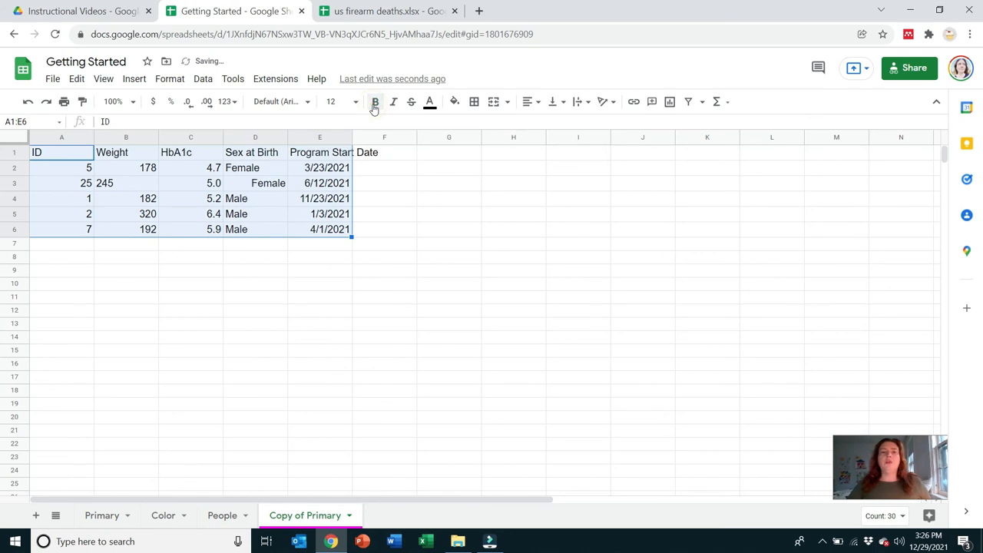
- Try strikethrough, italic and bold on the whole table A1:E6, and view the text colour choices without applying any
click(413, 103)
click(395, 103)
click(394, 103)
click(376, 103)
click(375, 103)
click(430, 104)
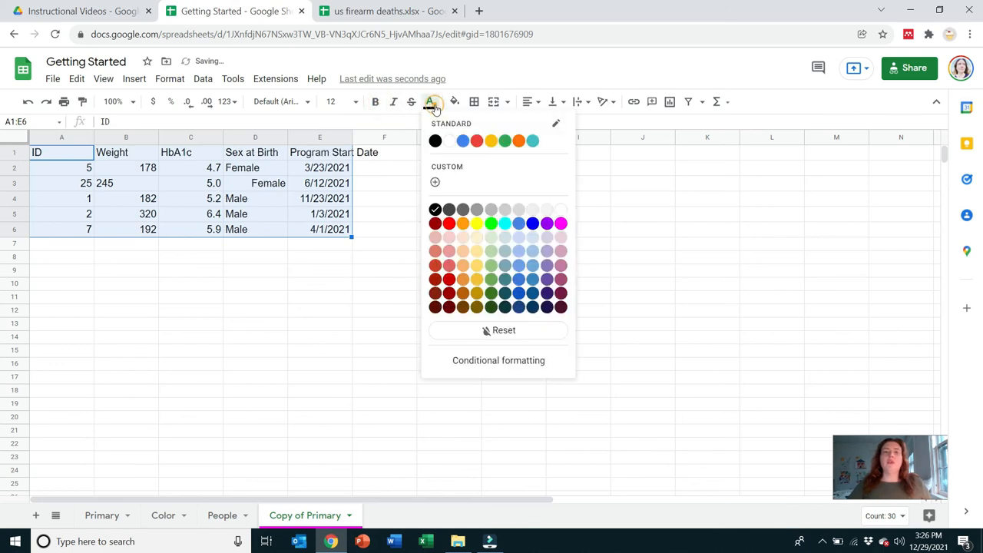
click(638, 198)
- Make the header row A1:E1 bold, leaving the data rows in regular weight
drag(46, 159, 325, 156)
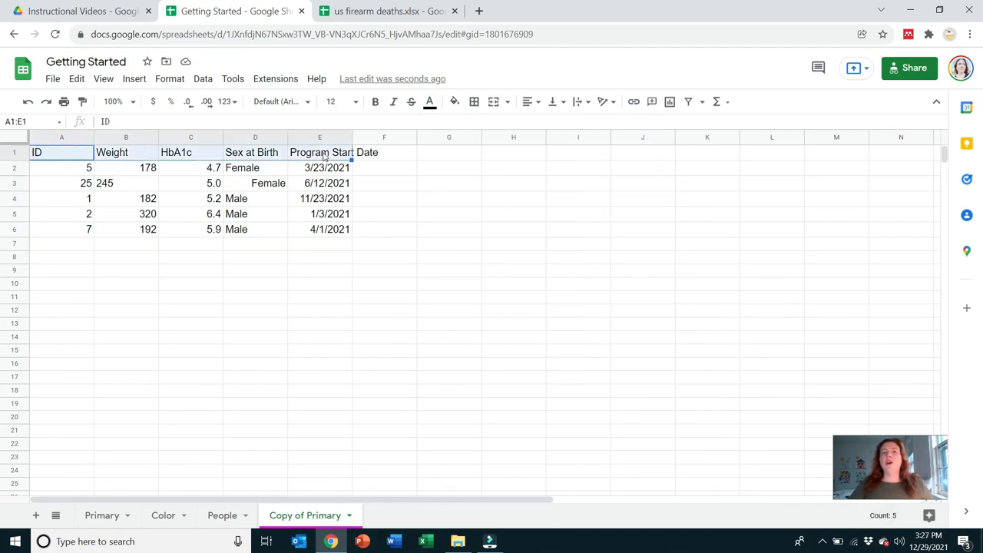
click(375, 103)
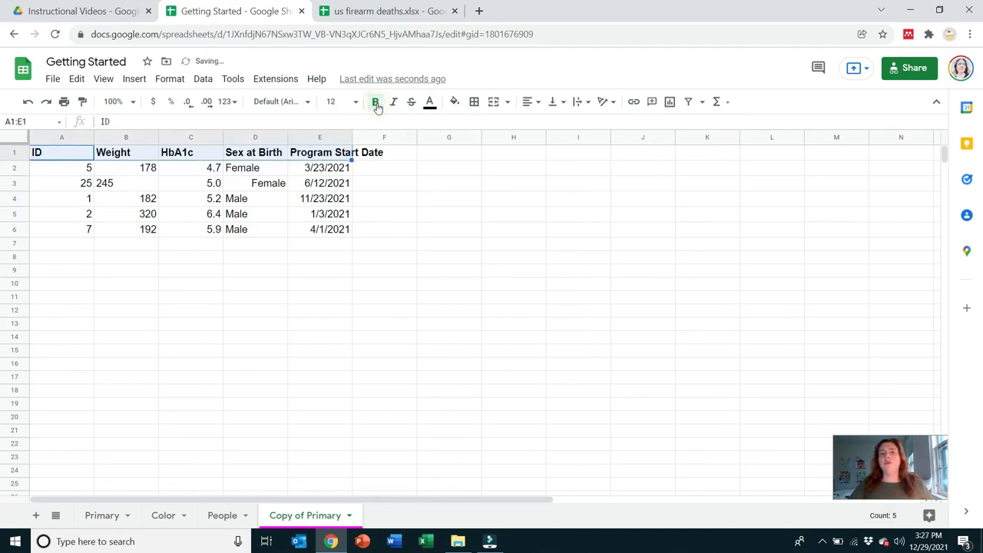
drag(61, 170, 301, 231)
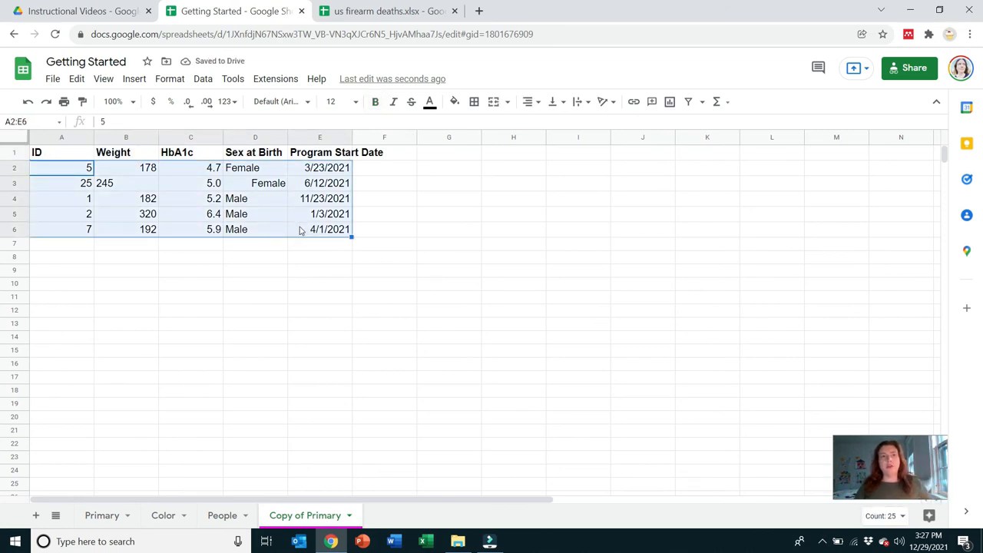
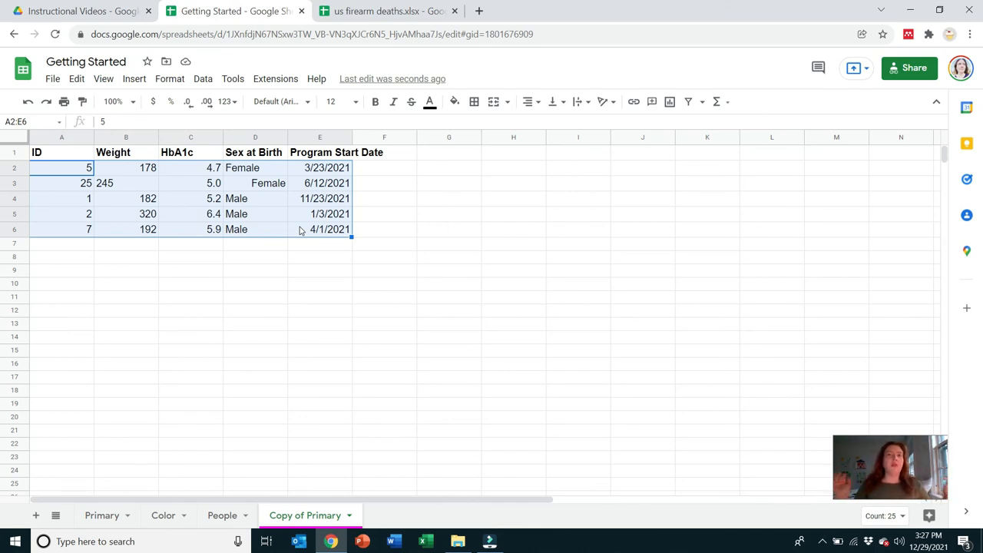
click(534, 325)
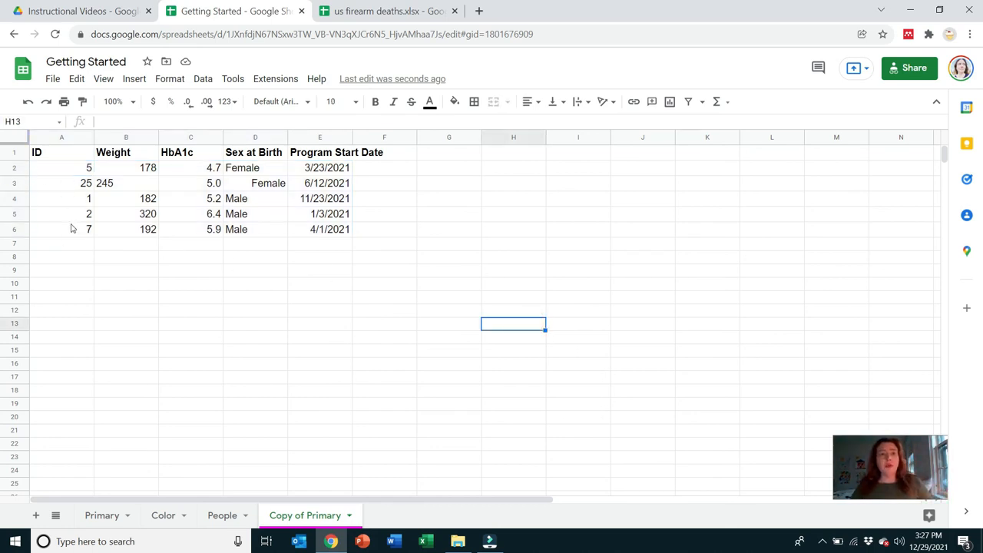
- Left-align all cells of the table A1:E6
drag(66, 160, 329, 229)
click(538, 103)
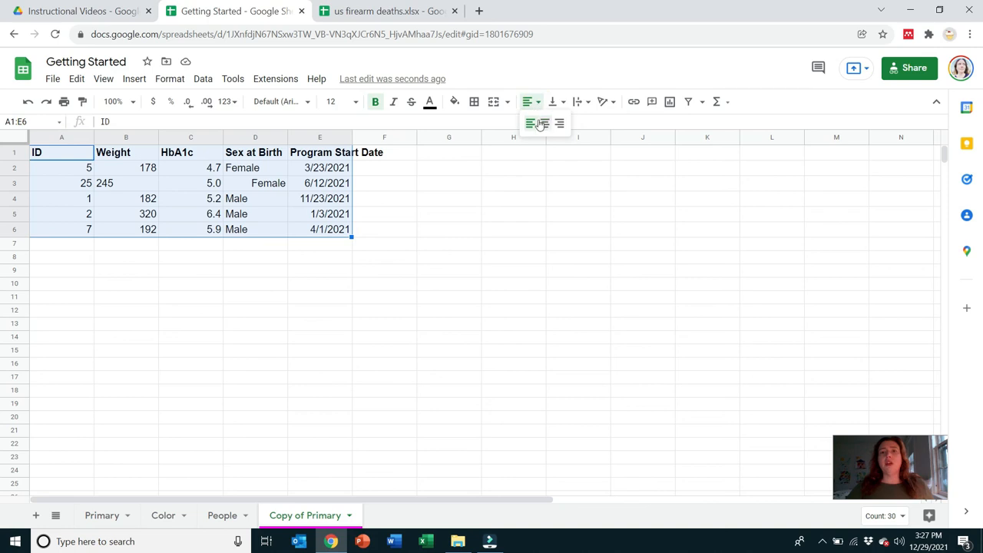
click(530, 124)
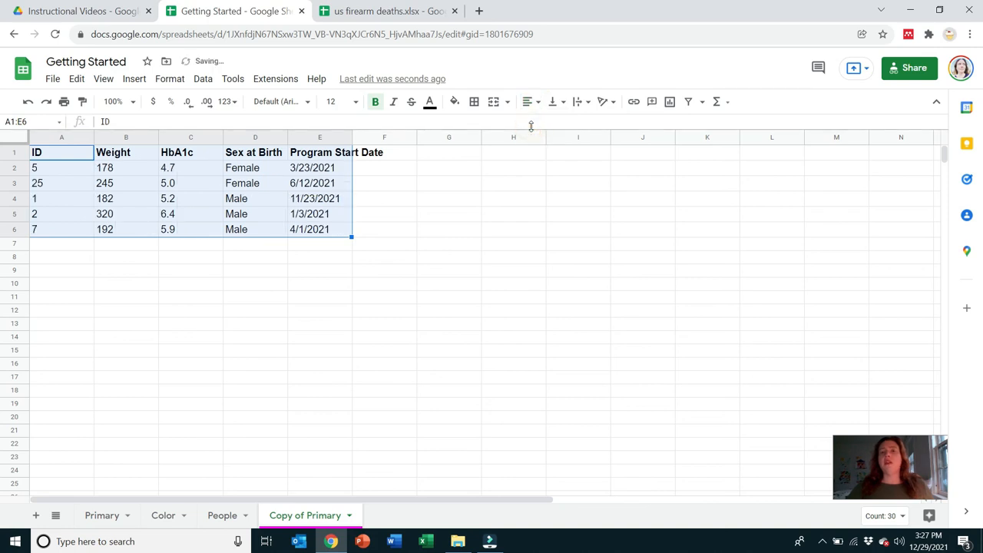
click(401, 246)
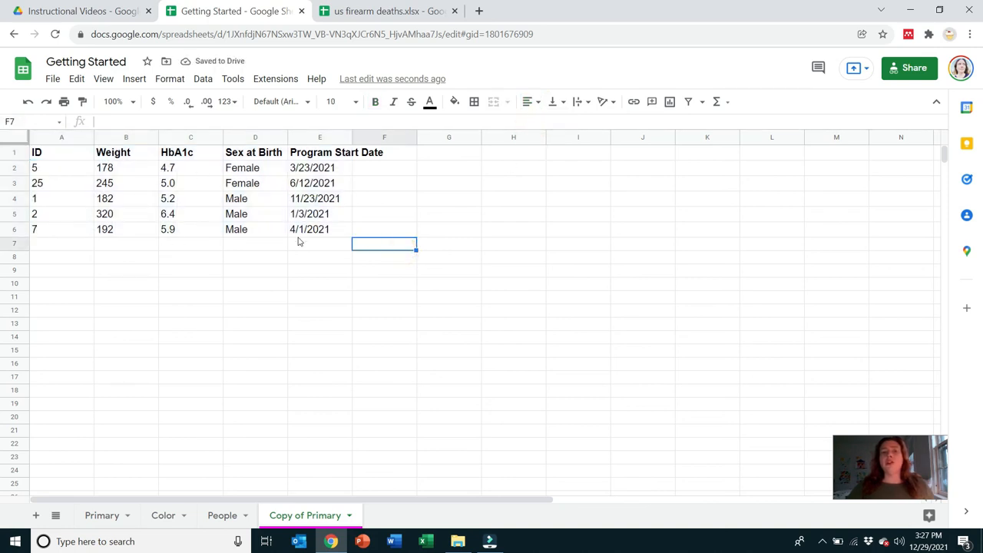
- Centre the program start dates in E2:E6 horizontally
click(306, 232)
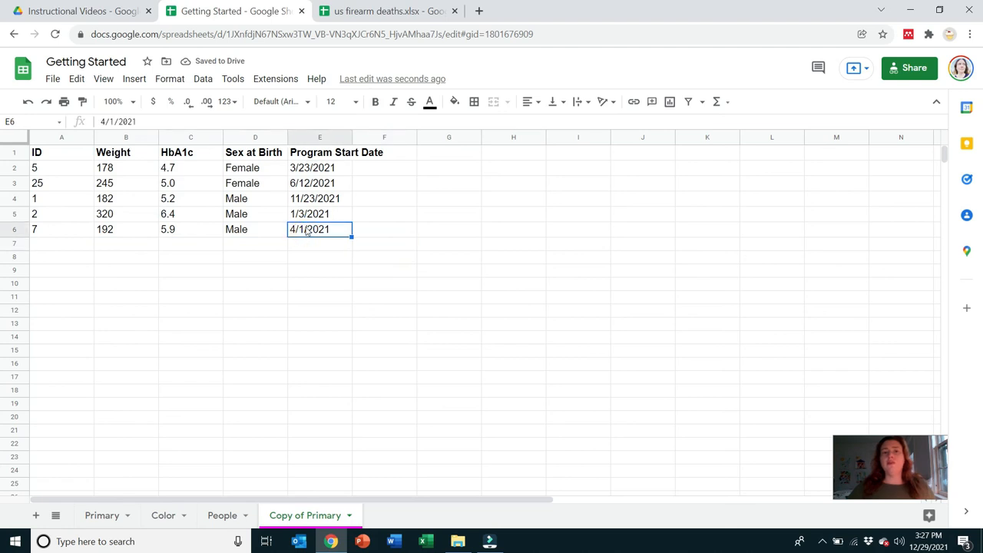
drag(311, 168, 318, 229)
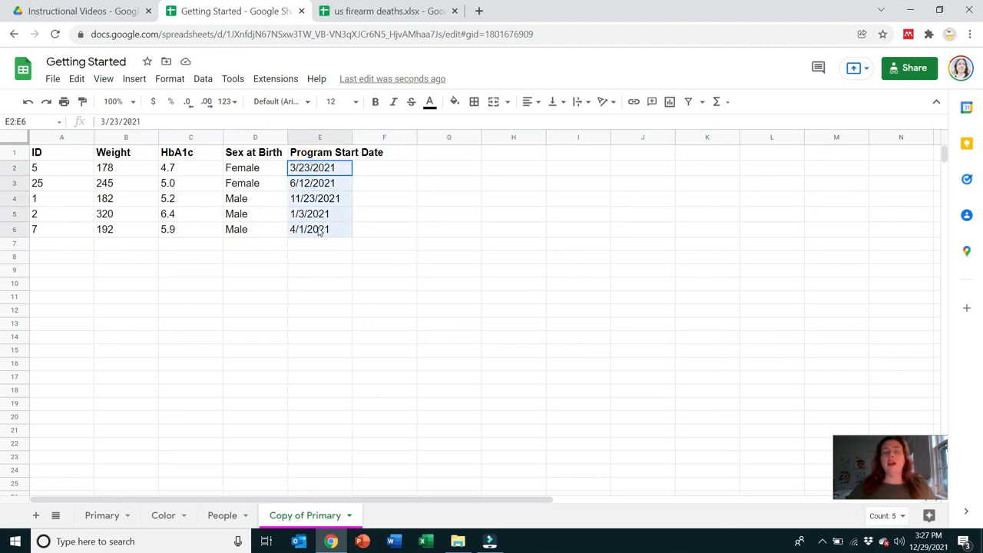
click(533, 105)
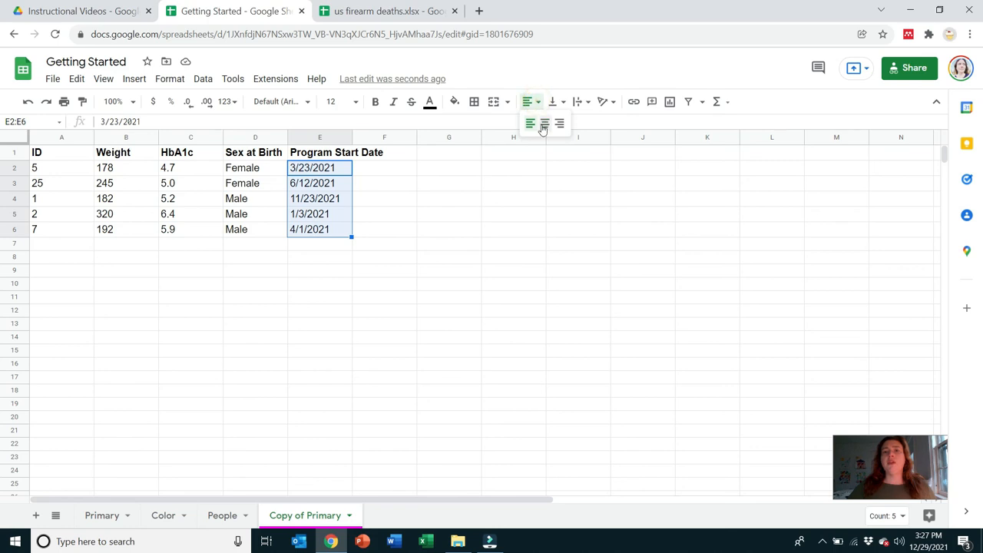
click(544, 123)
click(550, 214)
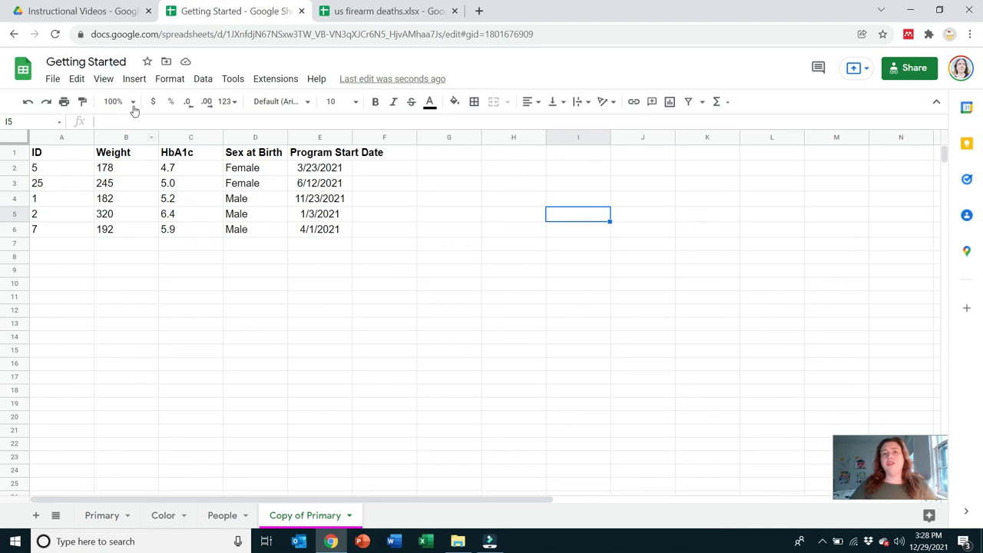
click(536, 102)
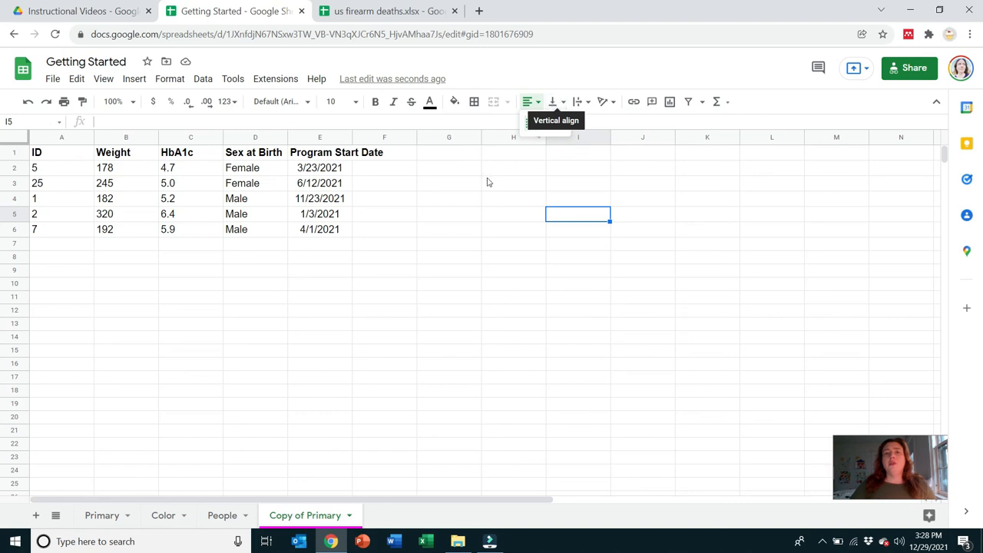
click(450, 196)
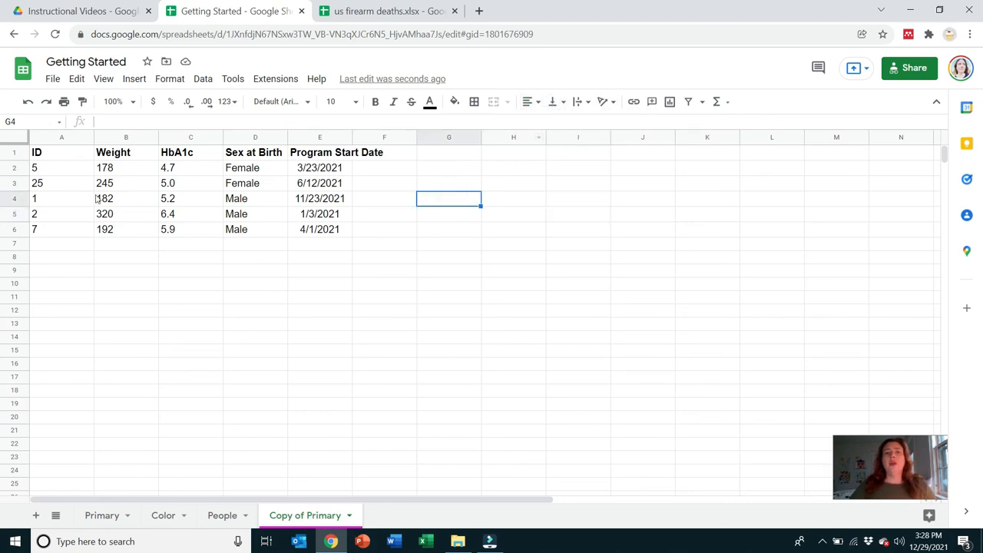
- Try tilting the header text in A1:E1 upward, and undo it
drag(68, 157, 321, 156)
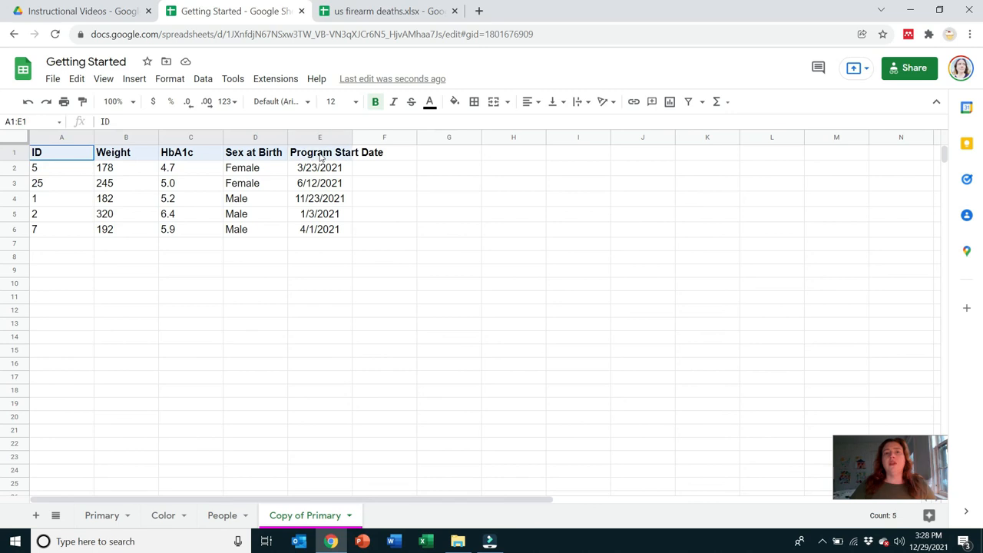
click(605, 104)
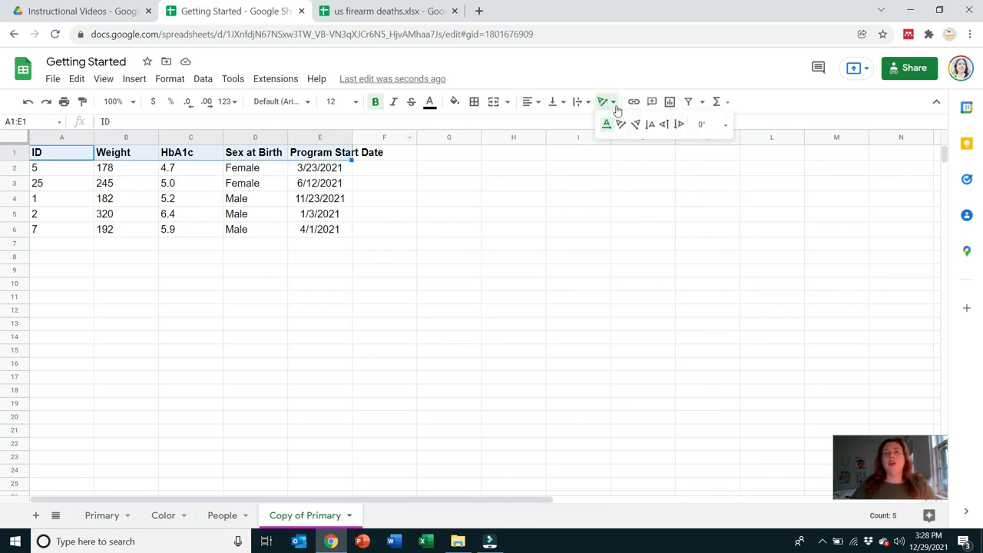
click(621, 126)
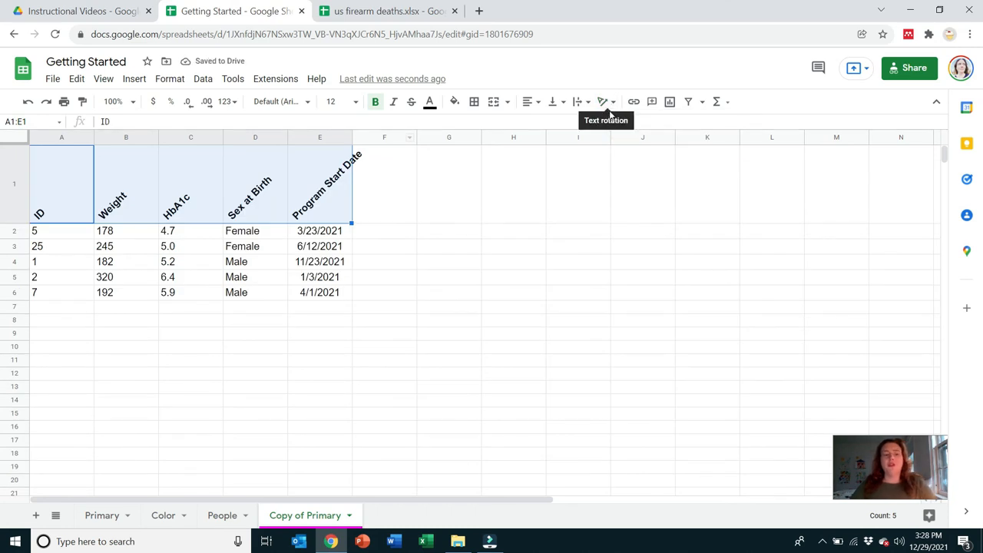
key(ctrl+z)
- Try rotating the header text in A1:E1 to run vertically upward, and undo it
click(605, 102)
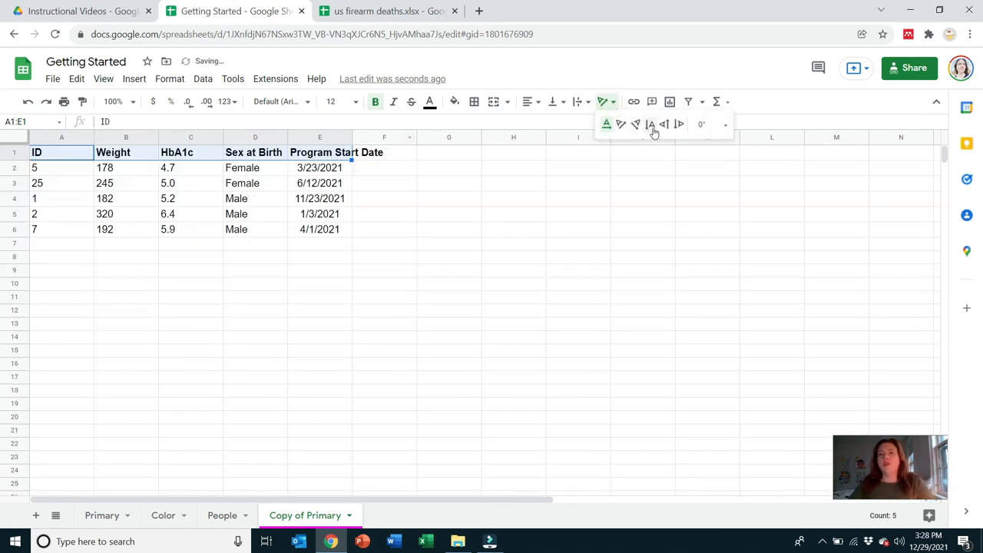
click(662, 125)
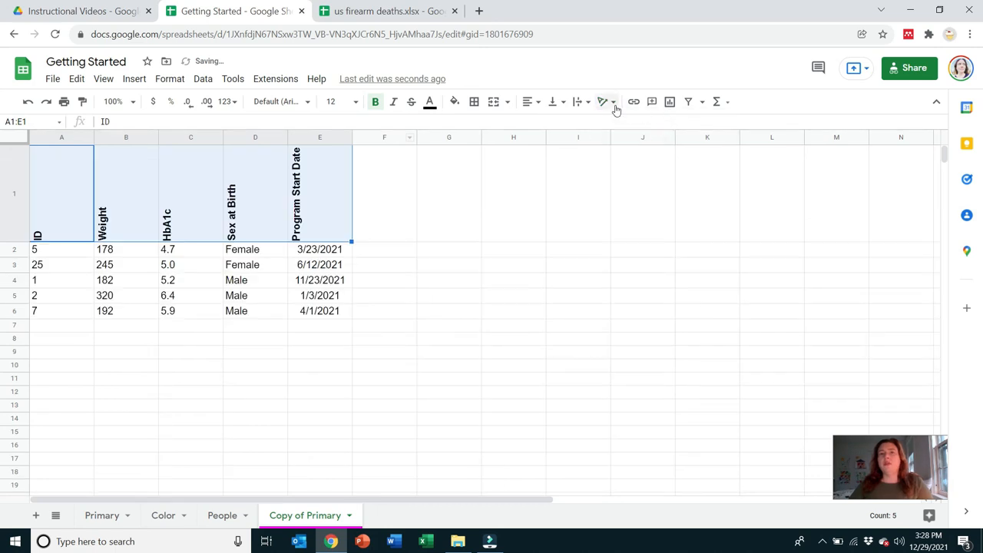
key(ctrl+z)
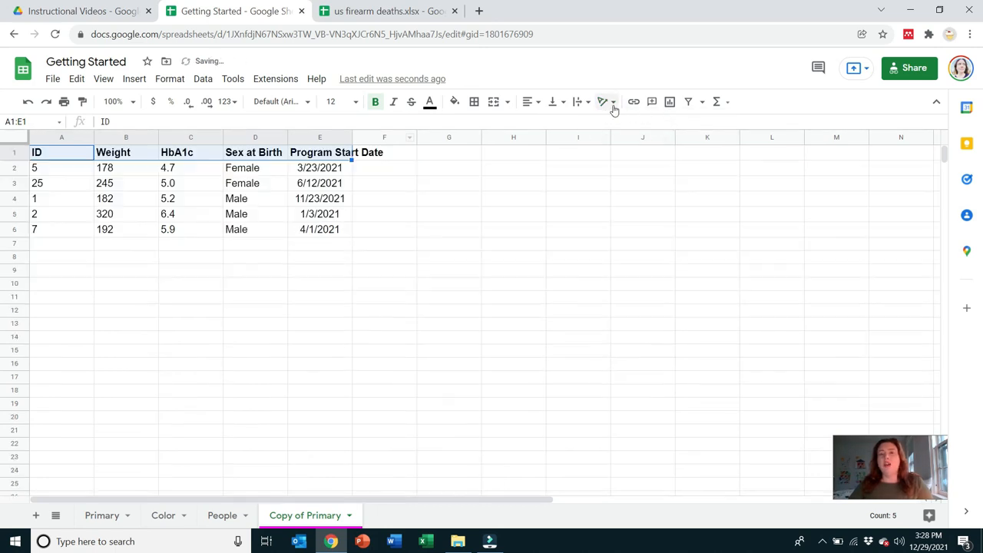
click(513, 218)
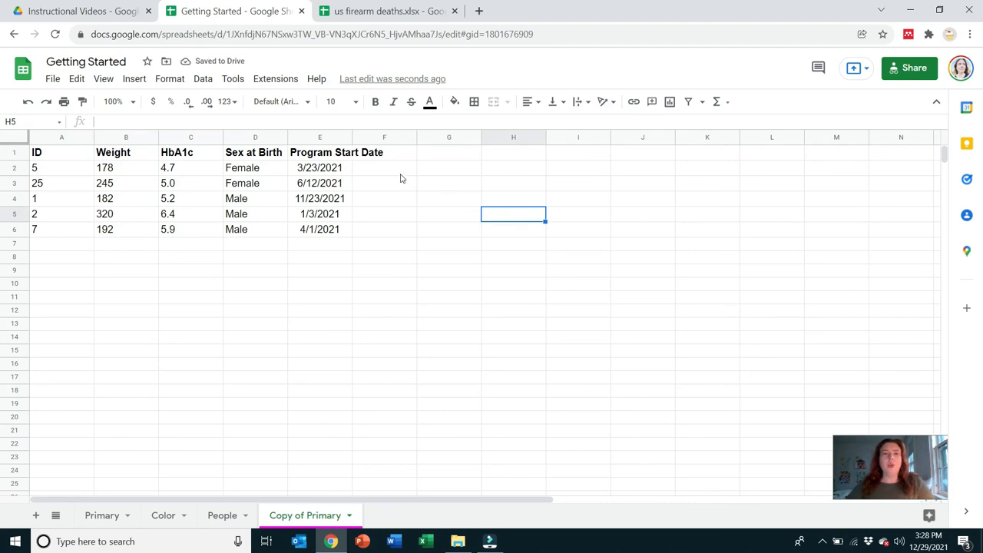
- Insert checkboxes in the empty cells F2:F6 beside the program start dates
drag(401, 175, 397, 237)
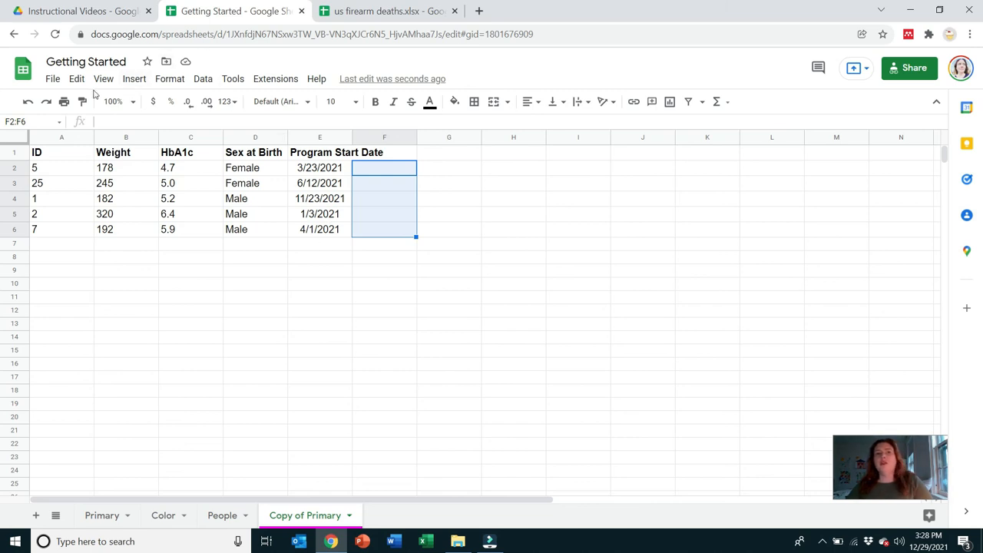
click(132, 82)
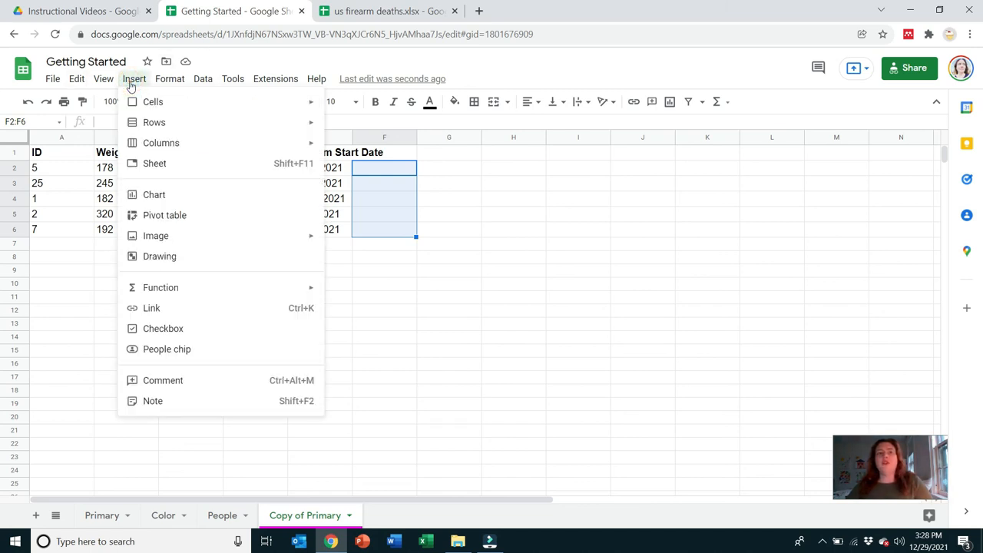
click(164, 331)
click(453, 365)
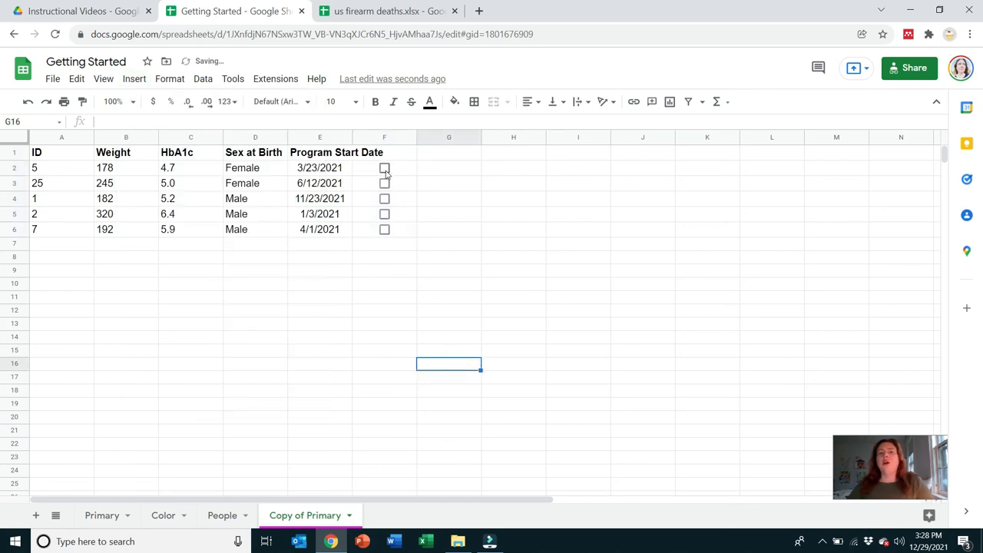
- Tick all five checkboxes in F2:F6, and untick every one of them again
click(385, 168)
click(385, 183)
click(385, 199)
click(385, 214)
click(385, 230)
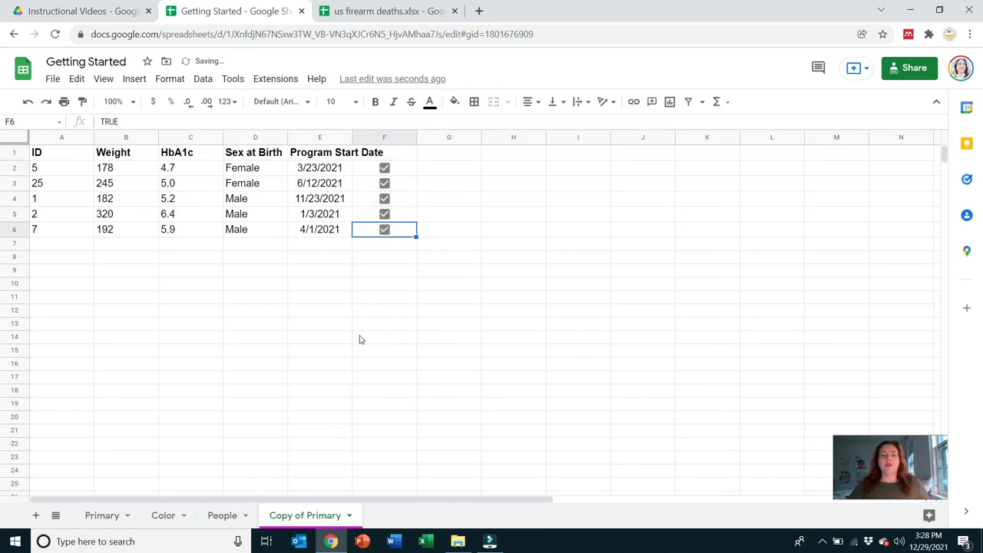
key(space)
key(Up)
key(space)
key(Up)
key(space)
key(Up)
key(space)
key(Up)
key(space)
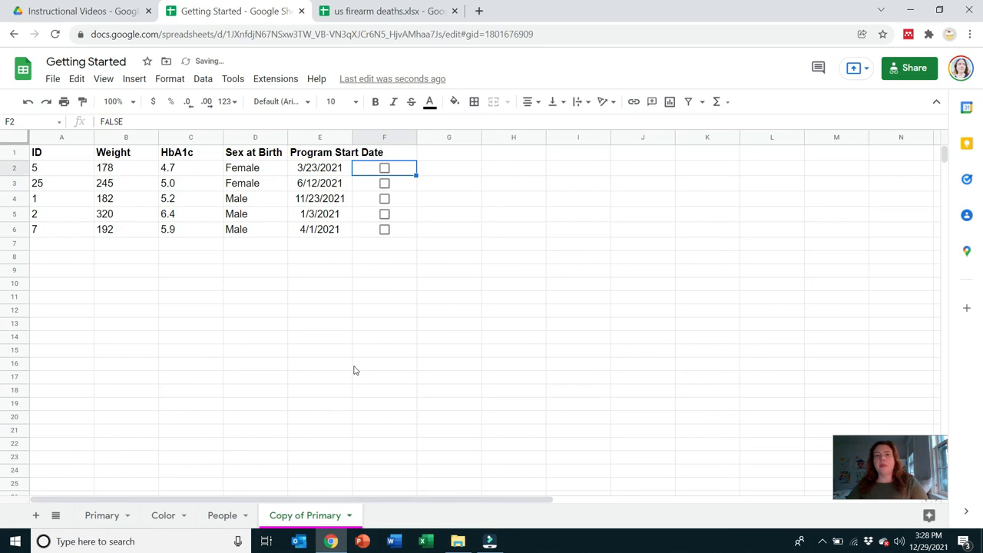
- Delete the checkboxes from F2:F6
key(shift+Down)
key(shift+Down)
key(shift+Down)
key(shift+Down)
key(Delete)
click(462, 168)
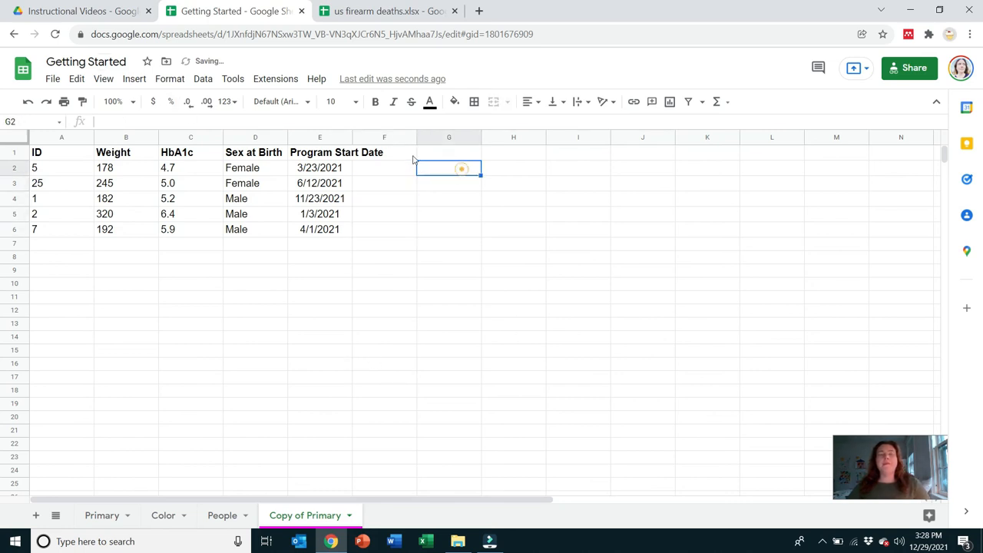
- Set the text wrapping of the Program Start Date header in E1 to Wrap
click(335, 152)
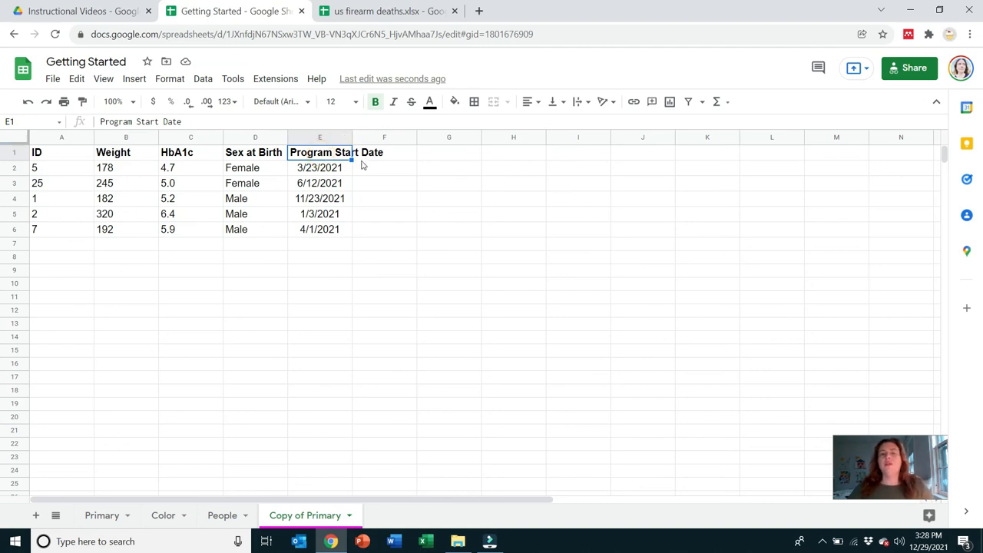
click(585, 106)
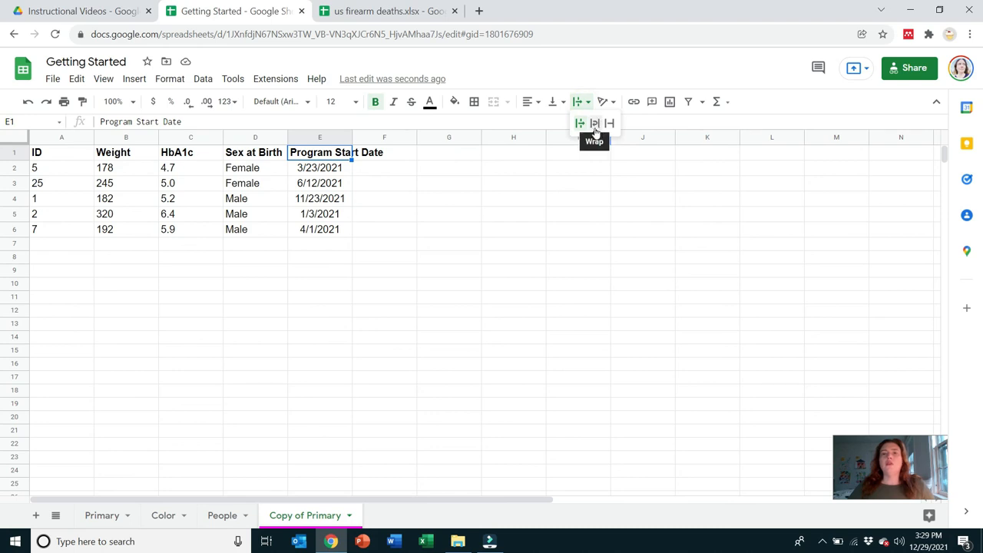
click(596, 125)
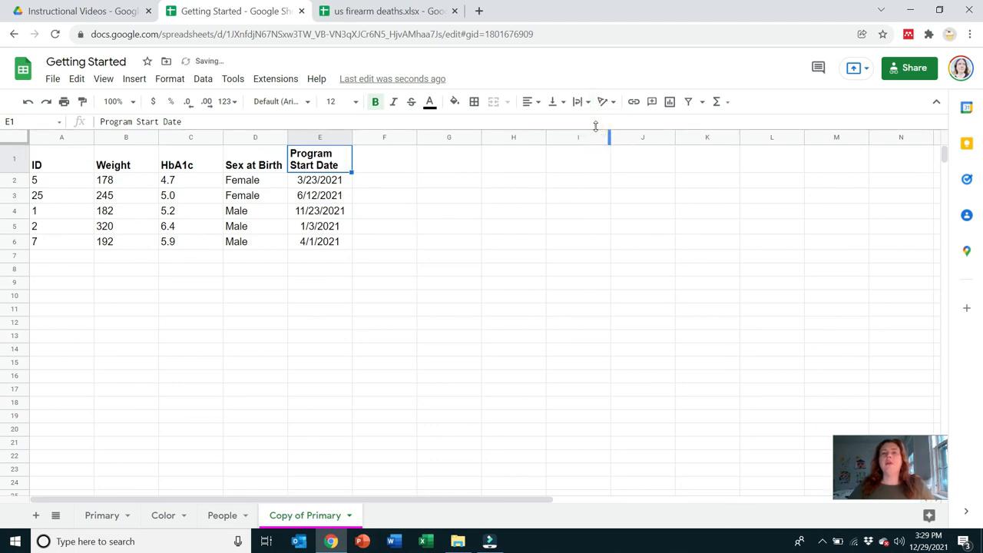
click(555, 199)
click(327, 159)
click(274, 167)
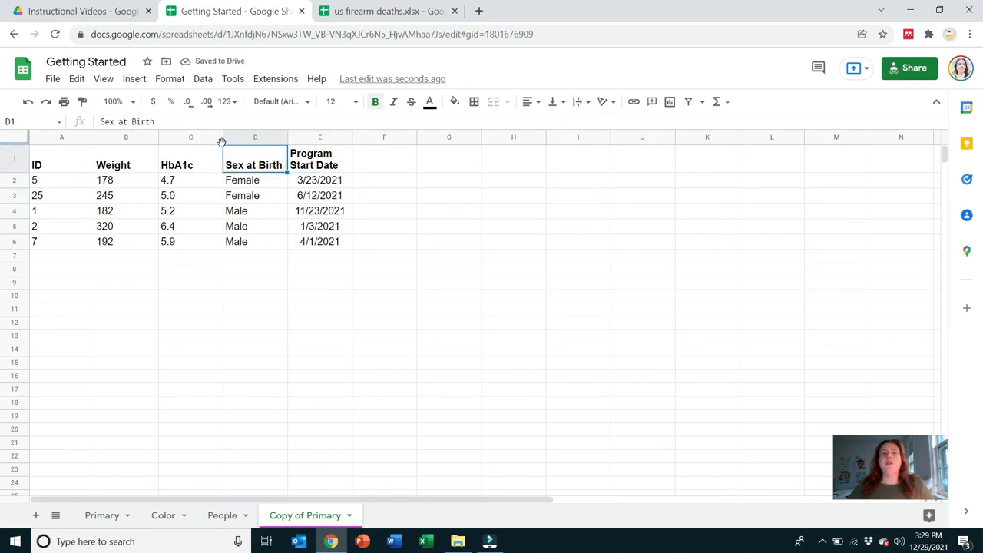
- Narrow the HbA1c column C to about its header's width, and auto-fit the Weight and ID columns to their contents
drag(223, 139, 197, 138)
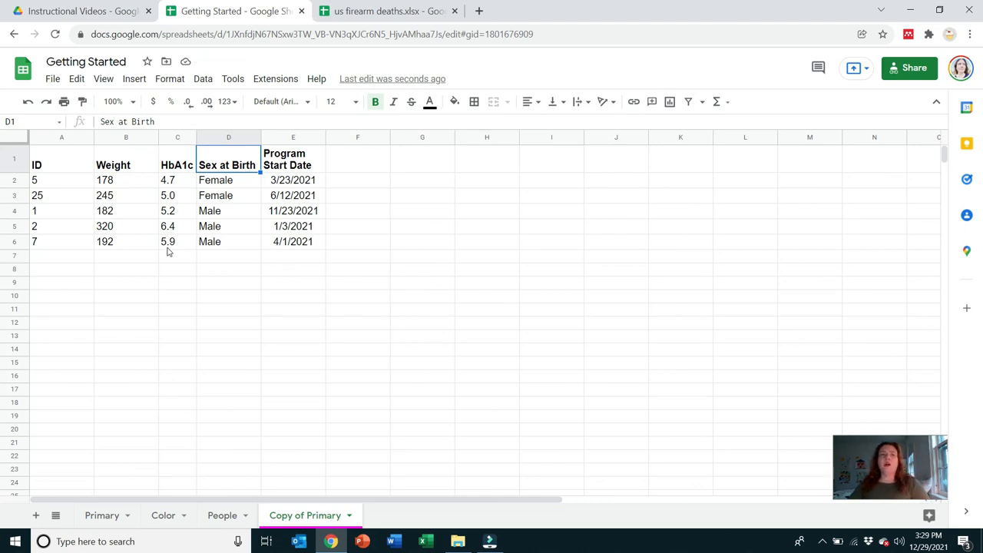
drag(158, 136, 158, 137)
double_click(158, 137)
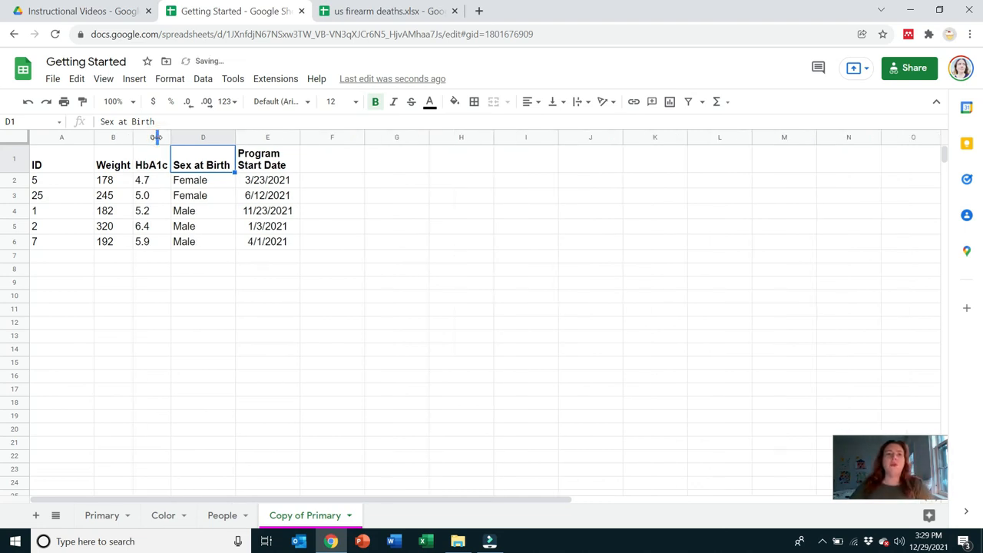
click(94, 137)
double_click(94, 136)
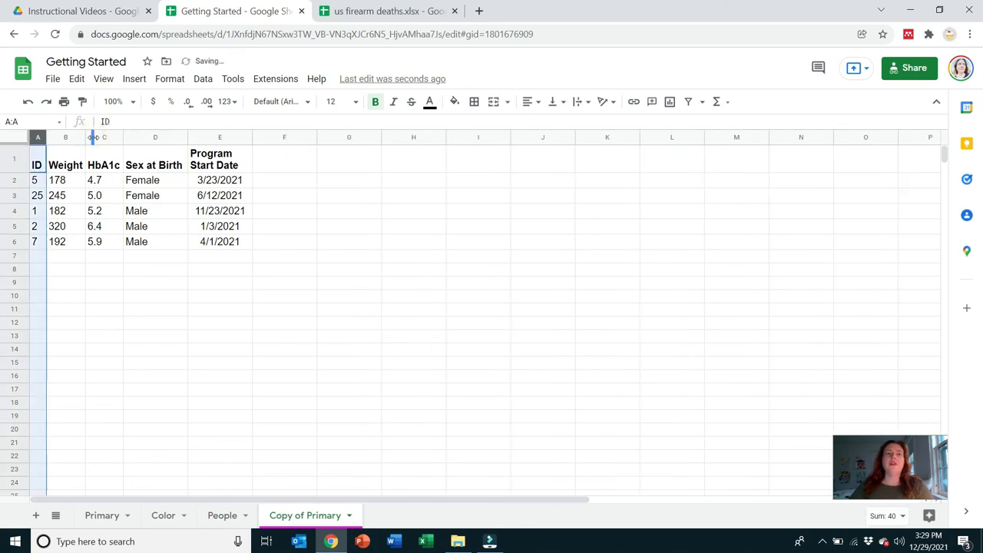
- Fill the header row cells A1:E1 with light green
click(377, 198)
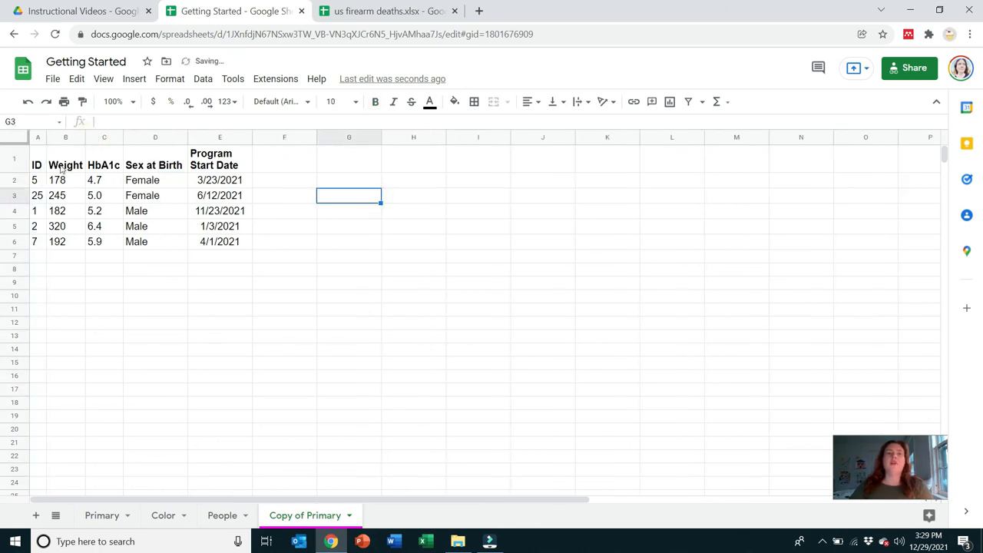
drag(36, 165, 234, 156)
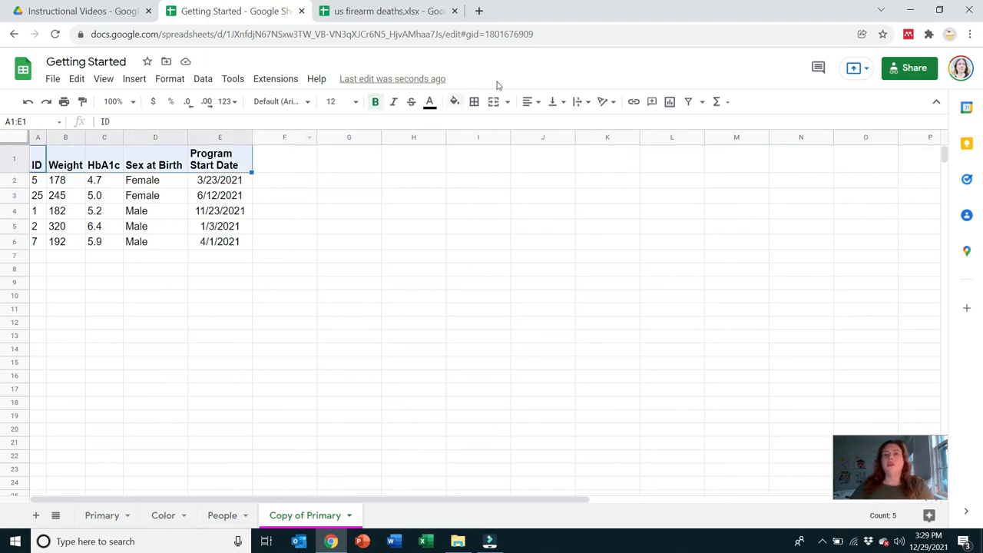
click(456, 103)
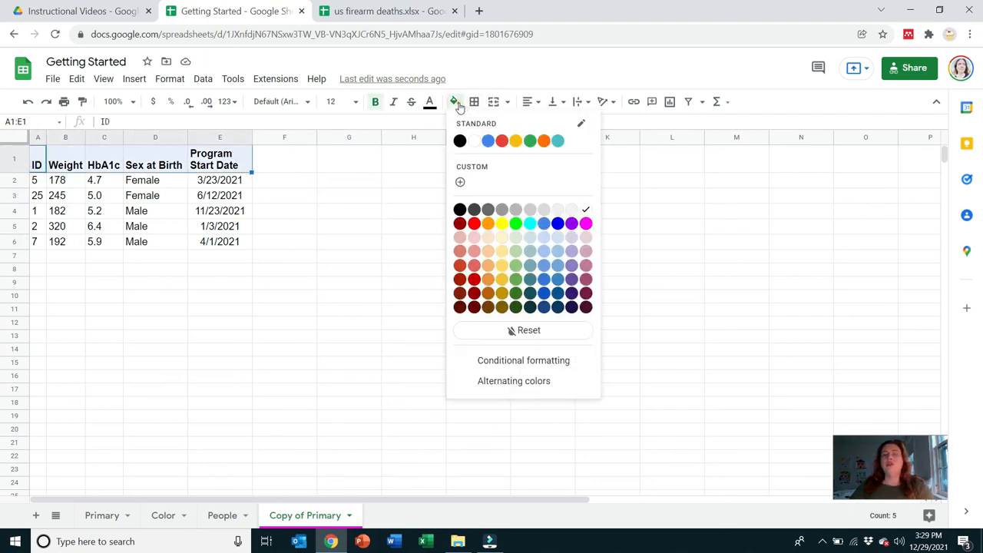
click(515, 239)
click(495, 246)
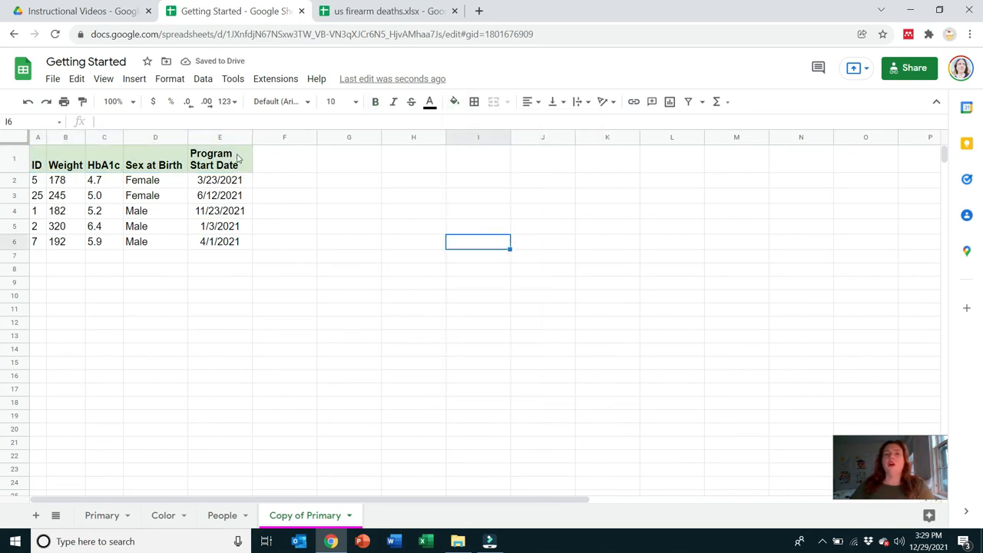
- Add black borders around and between all cells of the table A1:E6
click(262, 241)
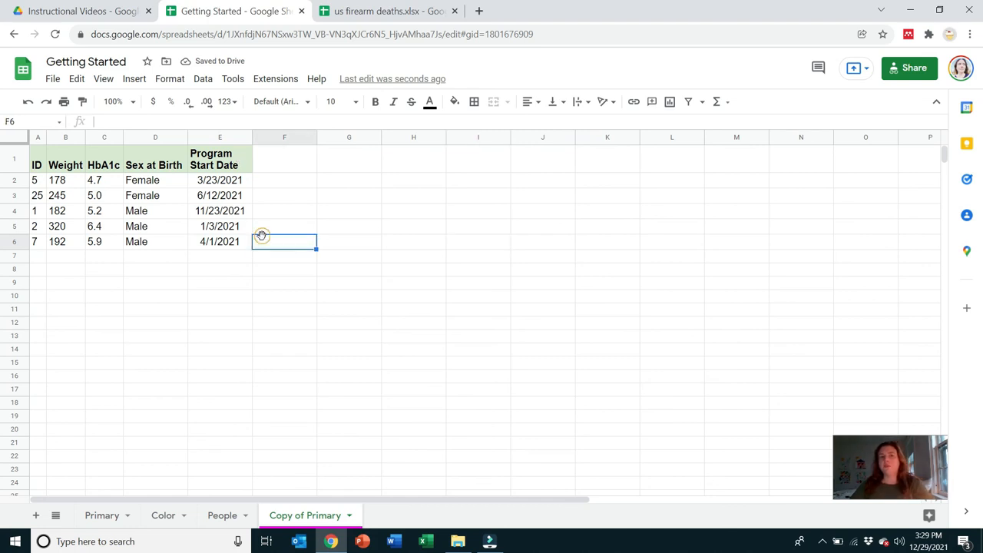
drag(235, 245, 33, 163)
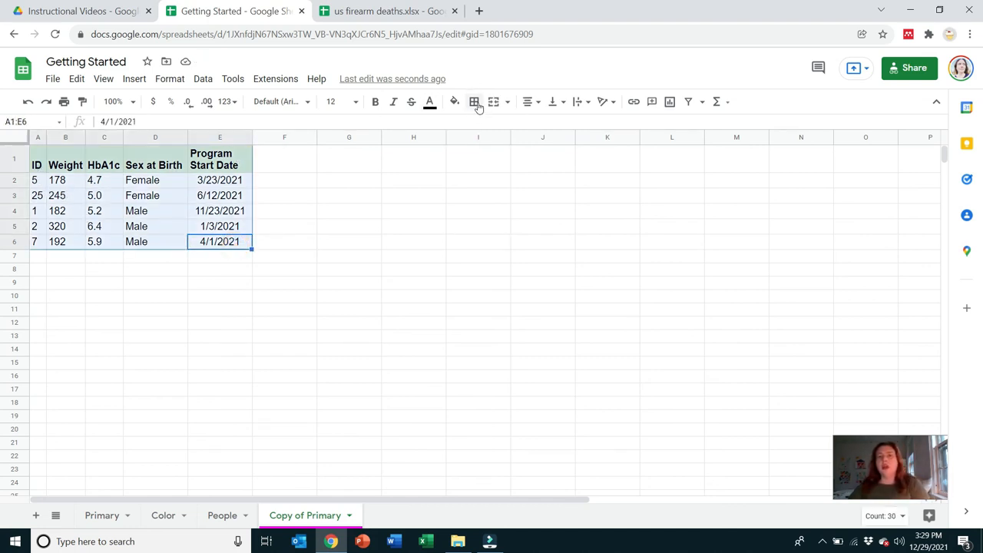
click(474, 102)
click(480, 127)
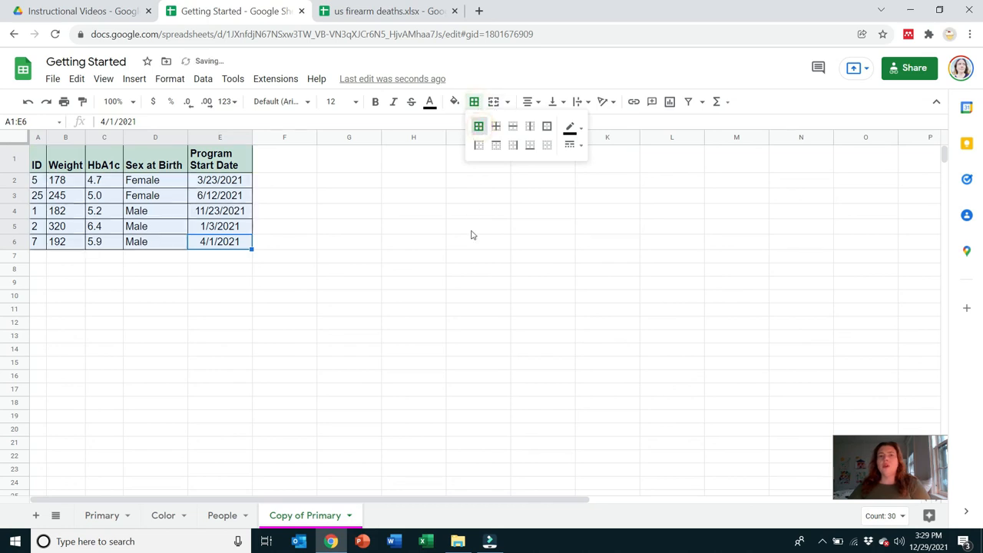
click(471, 233)
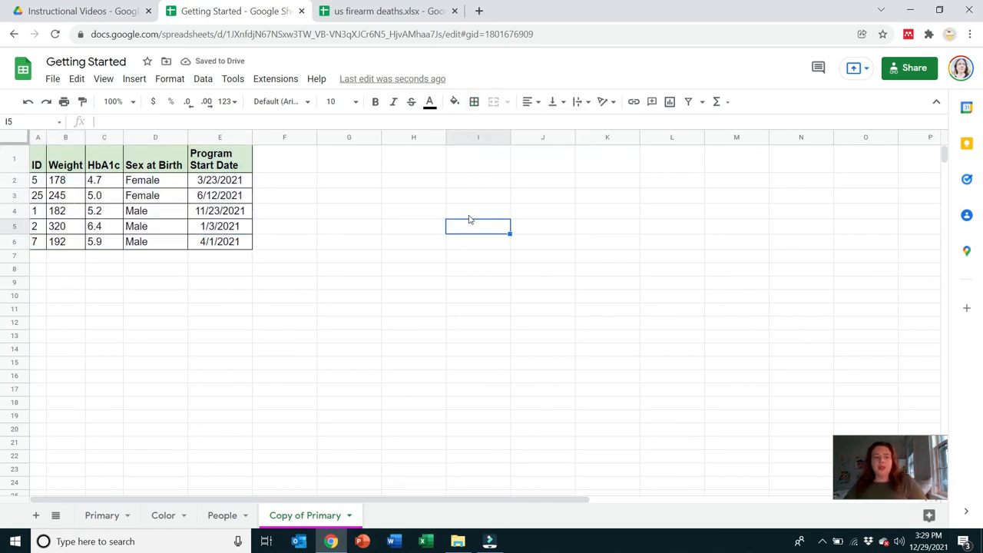
- Undo the table borders and the green header fill
key(ctrl+z)
key(ctrl+z)
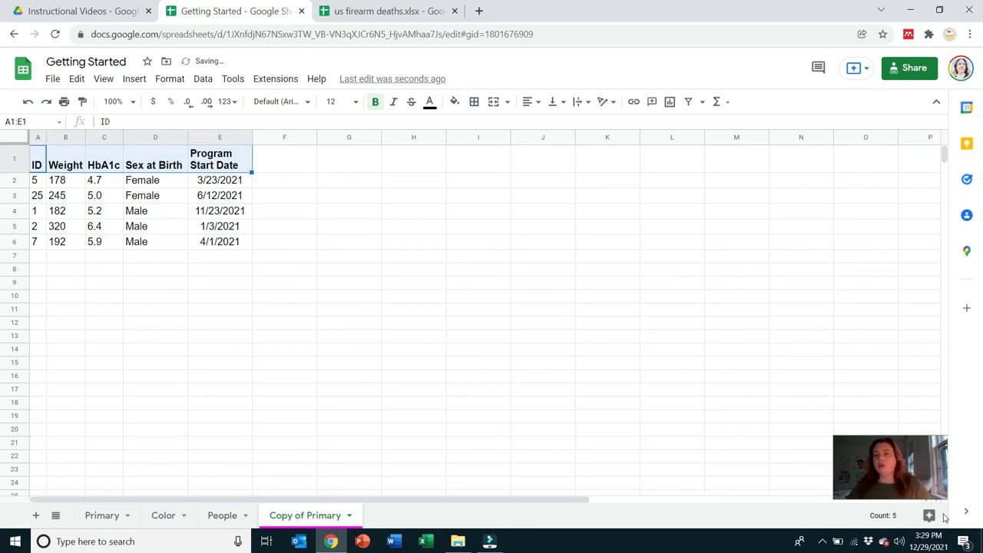
- Apply the dark teal alternating colors suggested by Explore to the table A1:E6
click(919, 515)
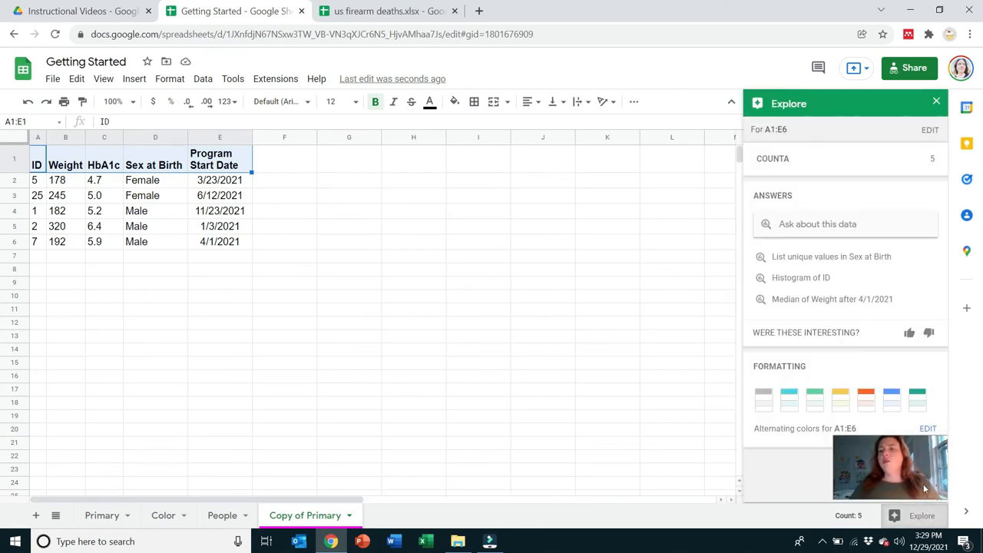
click(919, 401)
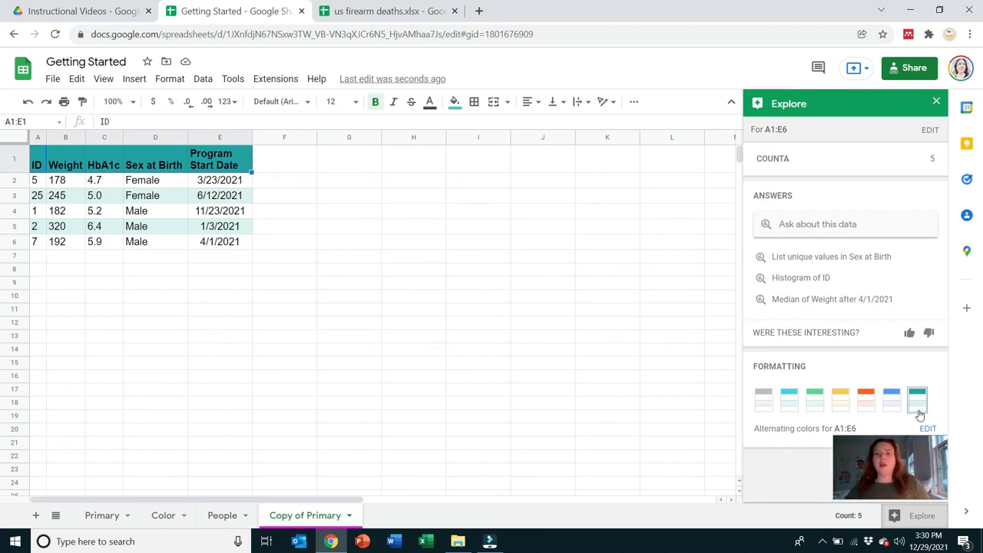
click(937, 102)
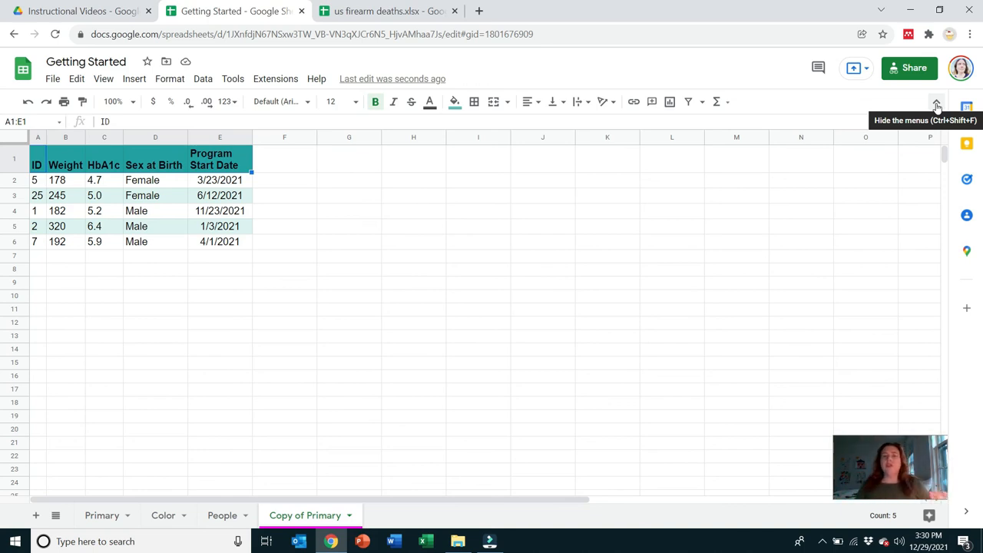
click(437, 316)
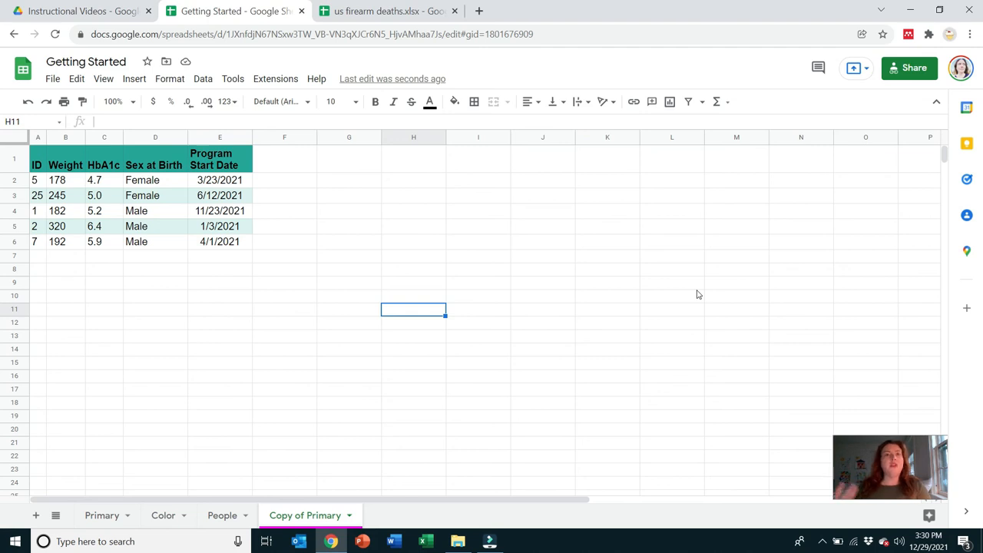
- Move the HbA1c data from C1:C6 to F1:F6 and delete the emptied column C
drag(113, 160, 110, 244)
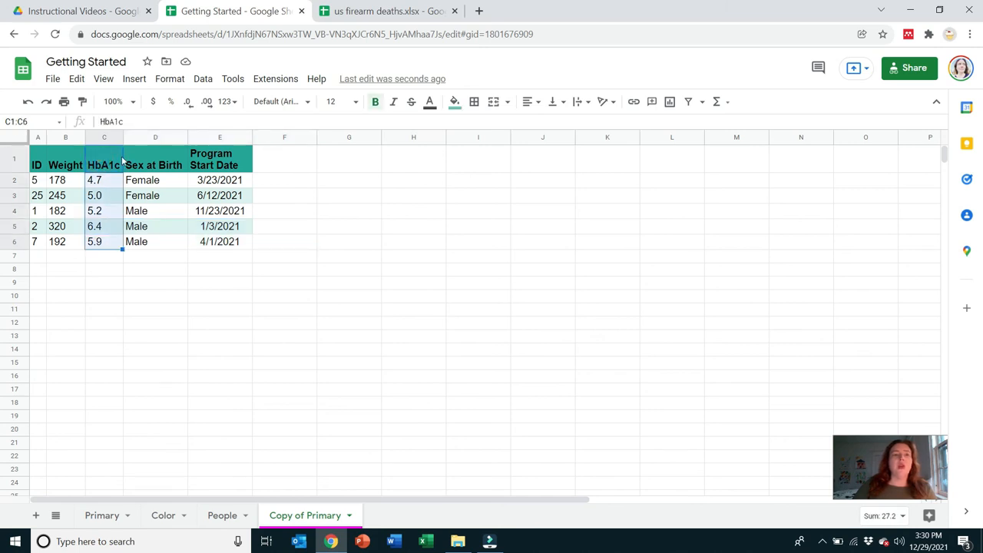
drag(121, 156, 263, 162)
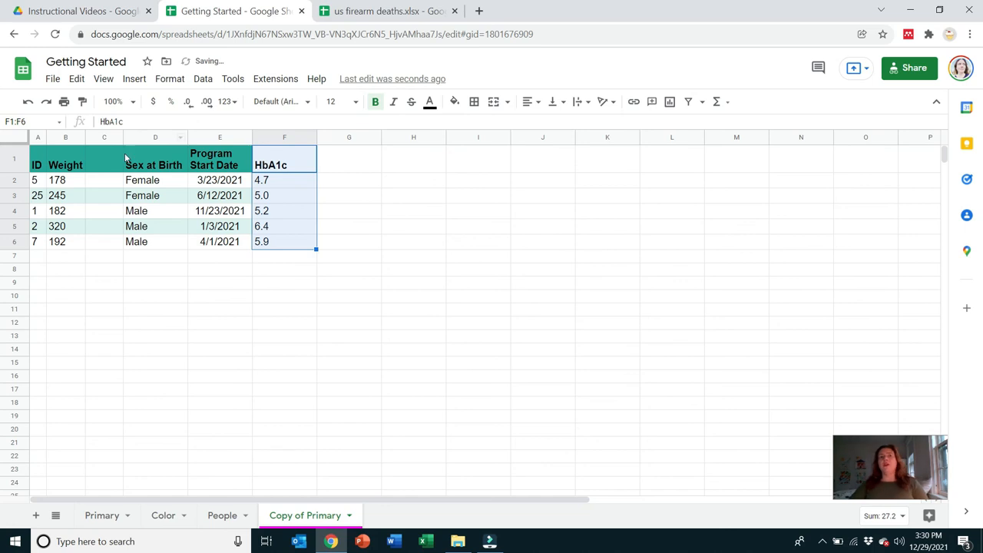
click(105, 136)
right_click(106, 136)
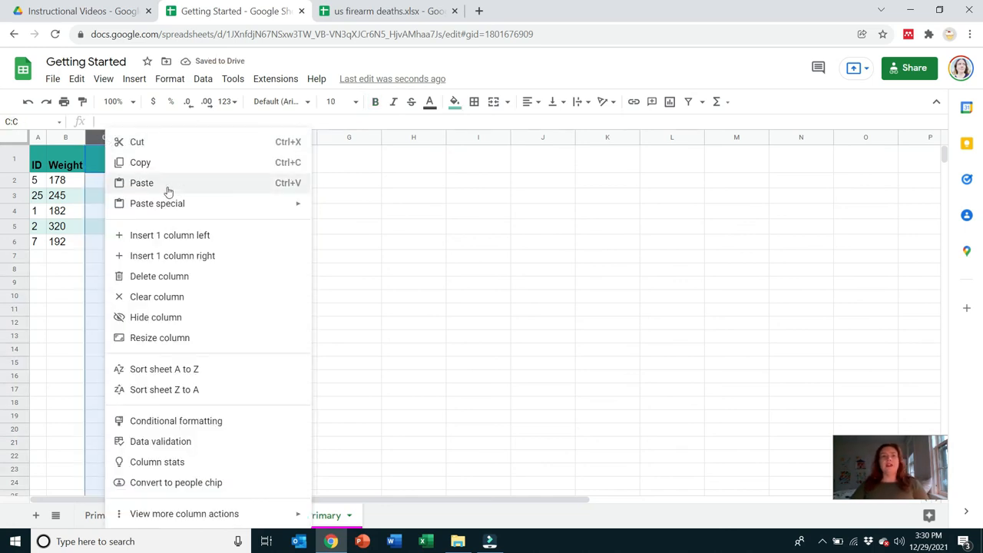
click(176, 276)
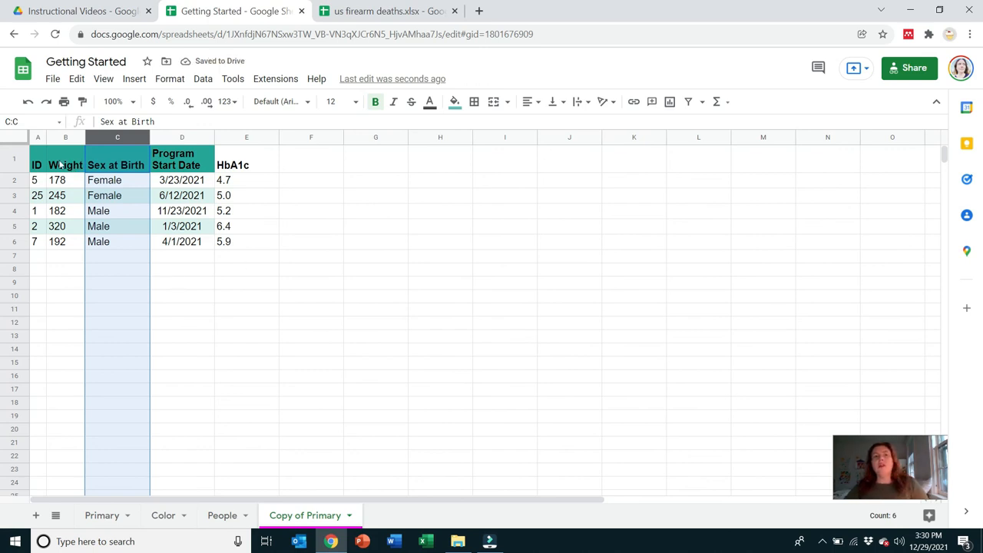
- Examine the Explore suggestions and analysis charts for the rearranged table A1:E6
drag(37, 161, 241, 244)
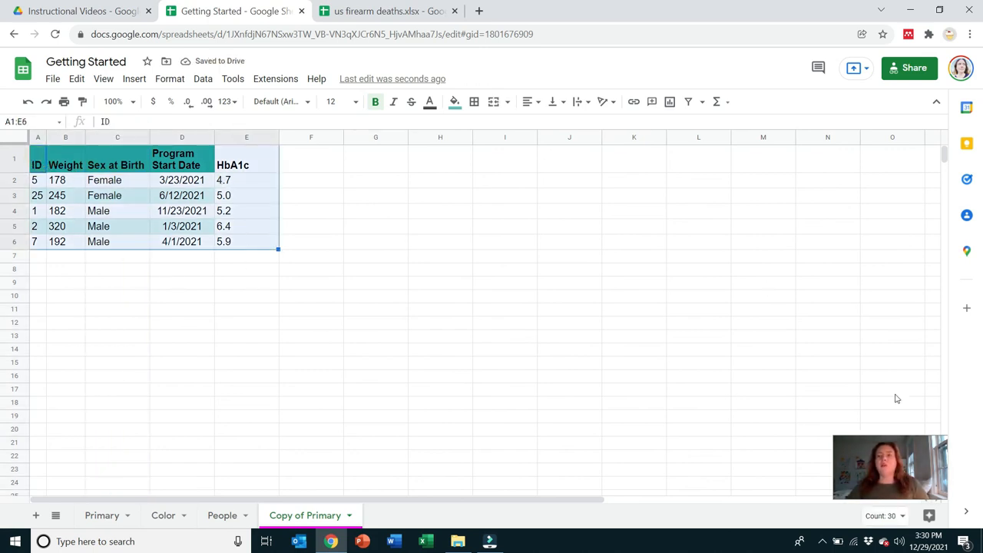
click(921, 517)
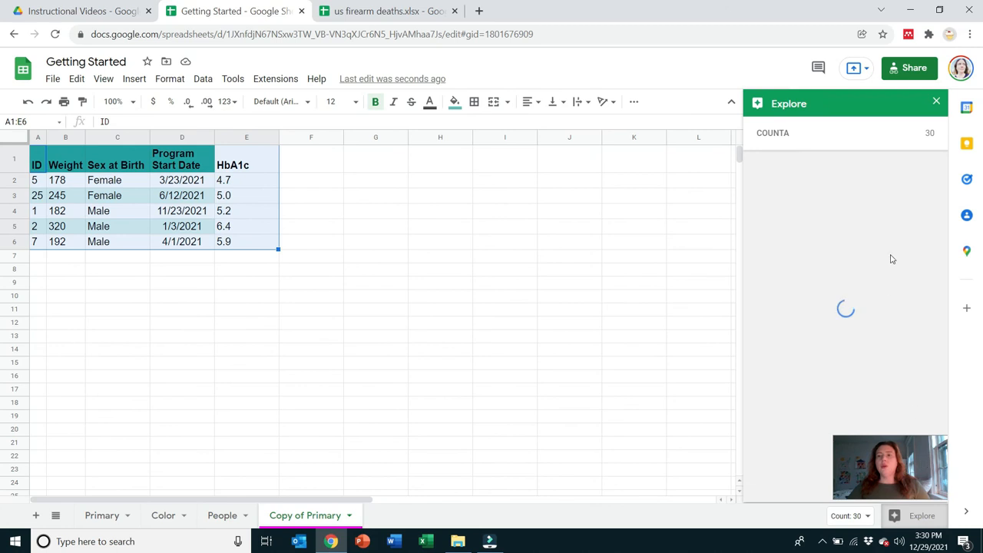
scroll(812, 299, down, 10)
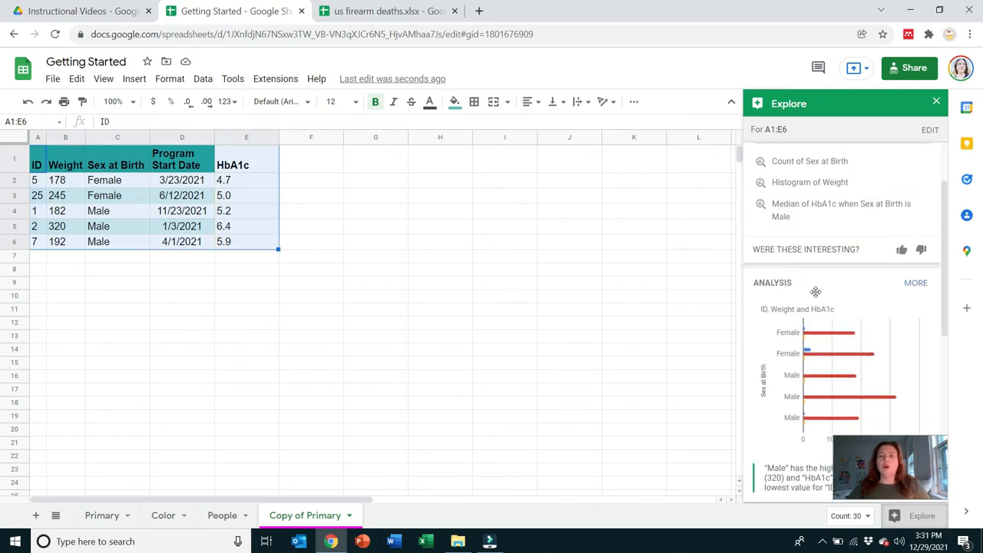
scroll(817, 292, up, 10)
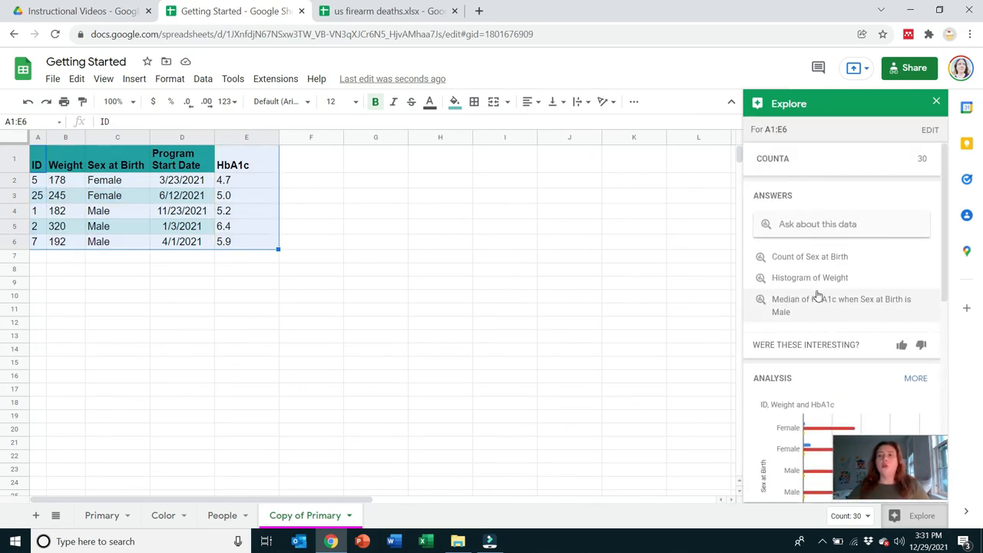
click(936, 102)
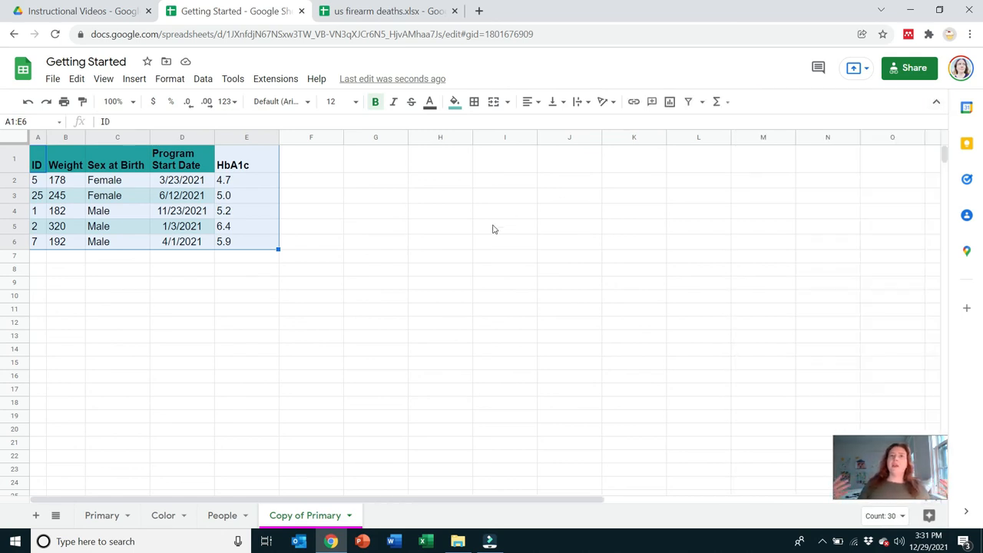